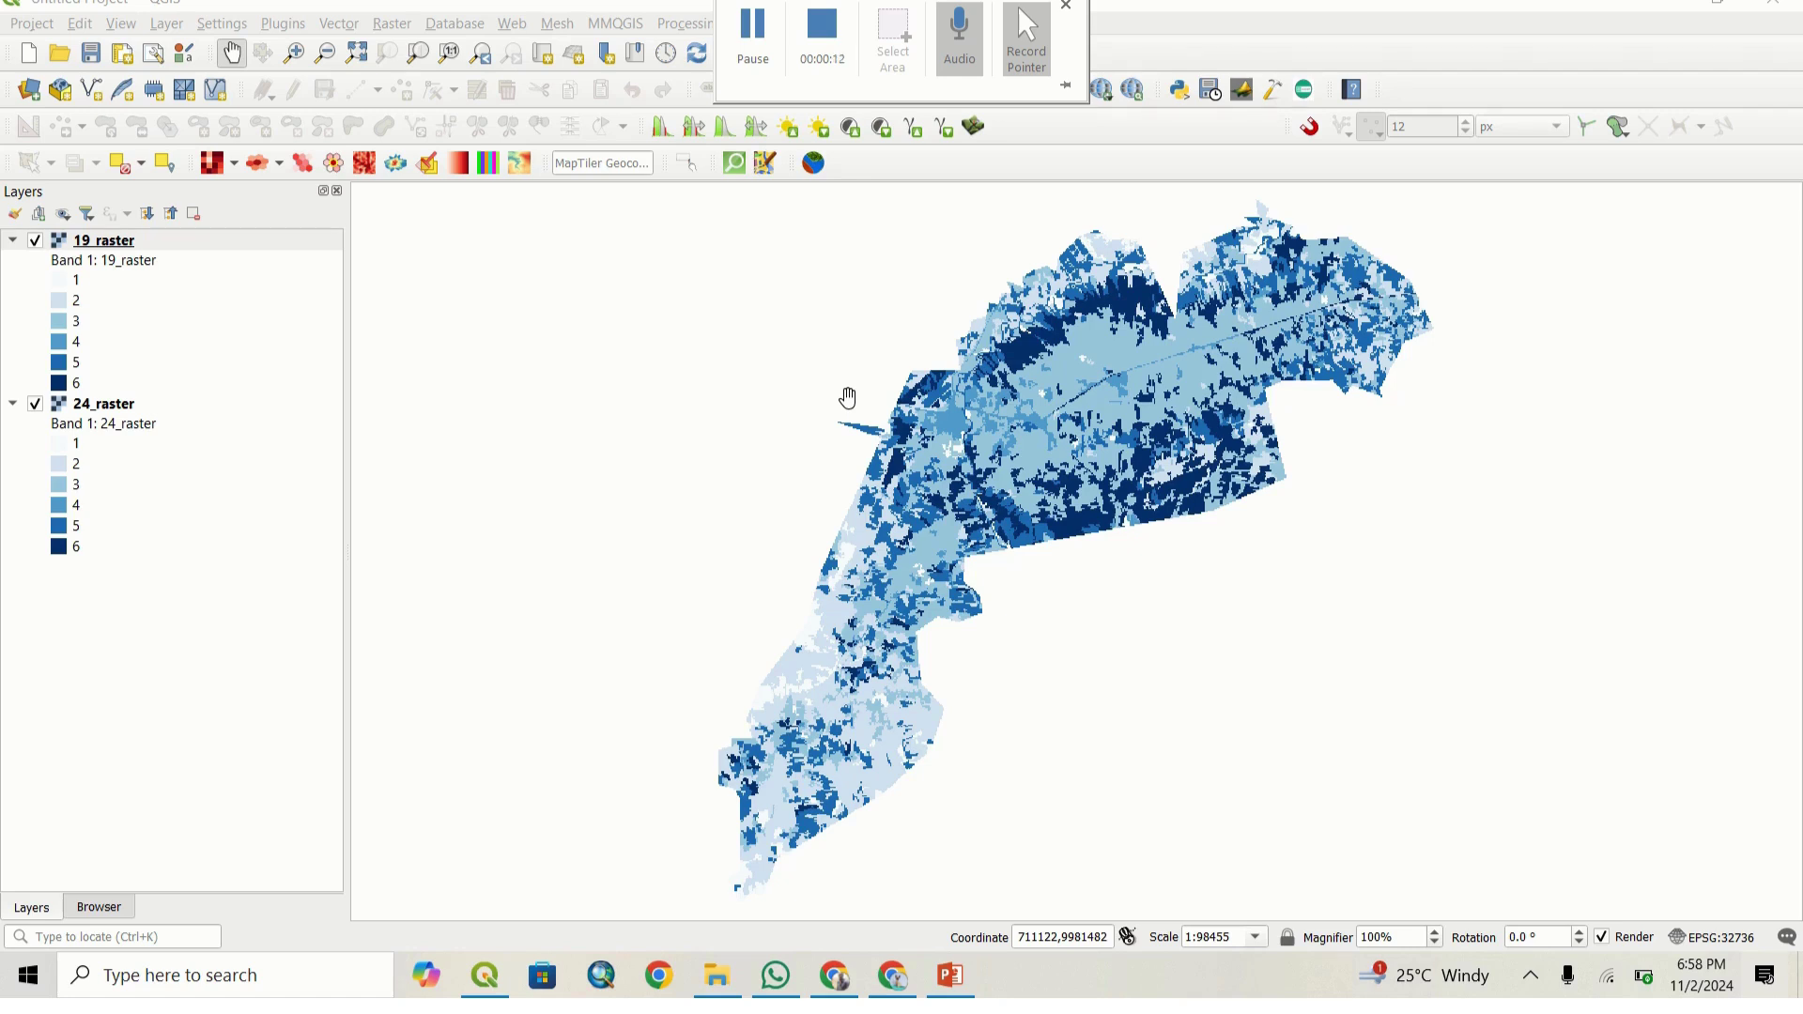
Step: Toggle 19_raster off and on to compare it with the 2024 land-cover raster
{"action": "left_click_drag", "start_coordinate": [925, 452], "coordinate": [852, 466]}
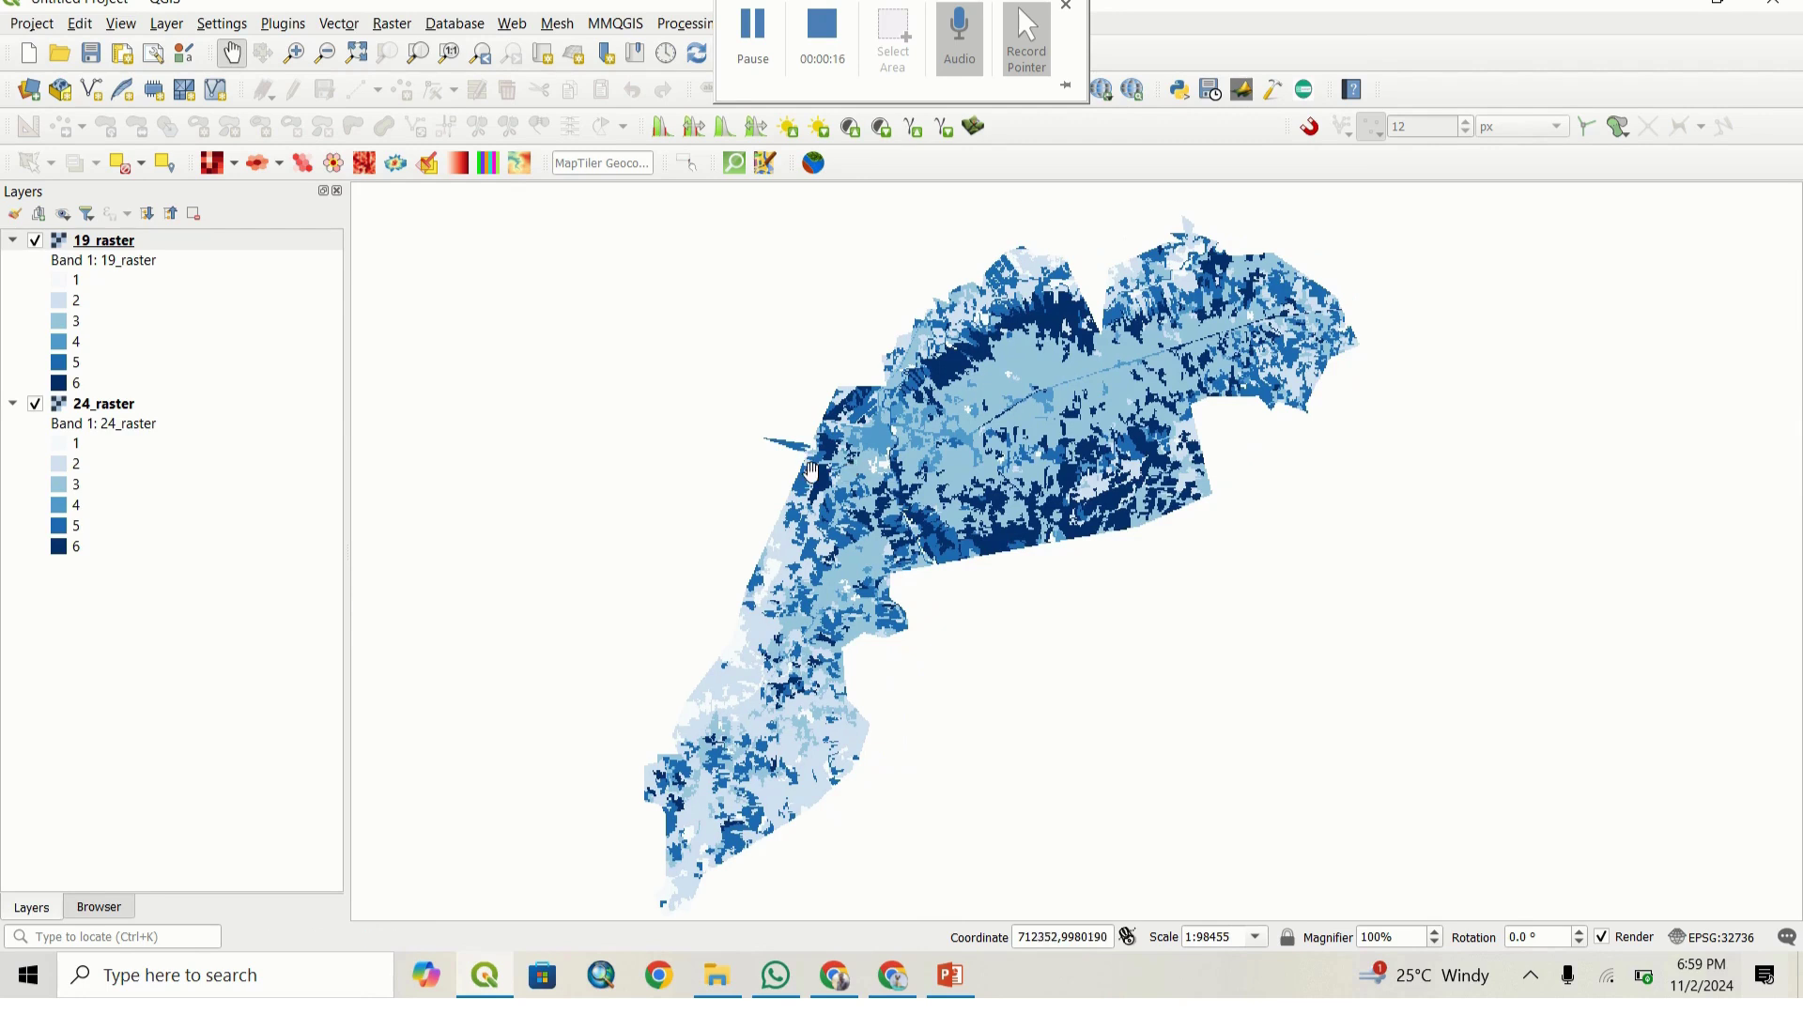
{"action": "left_click_drag", "start_coordinate": [787, 469], "coordinate": [787, 458]}
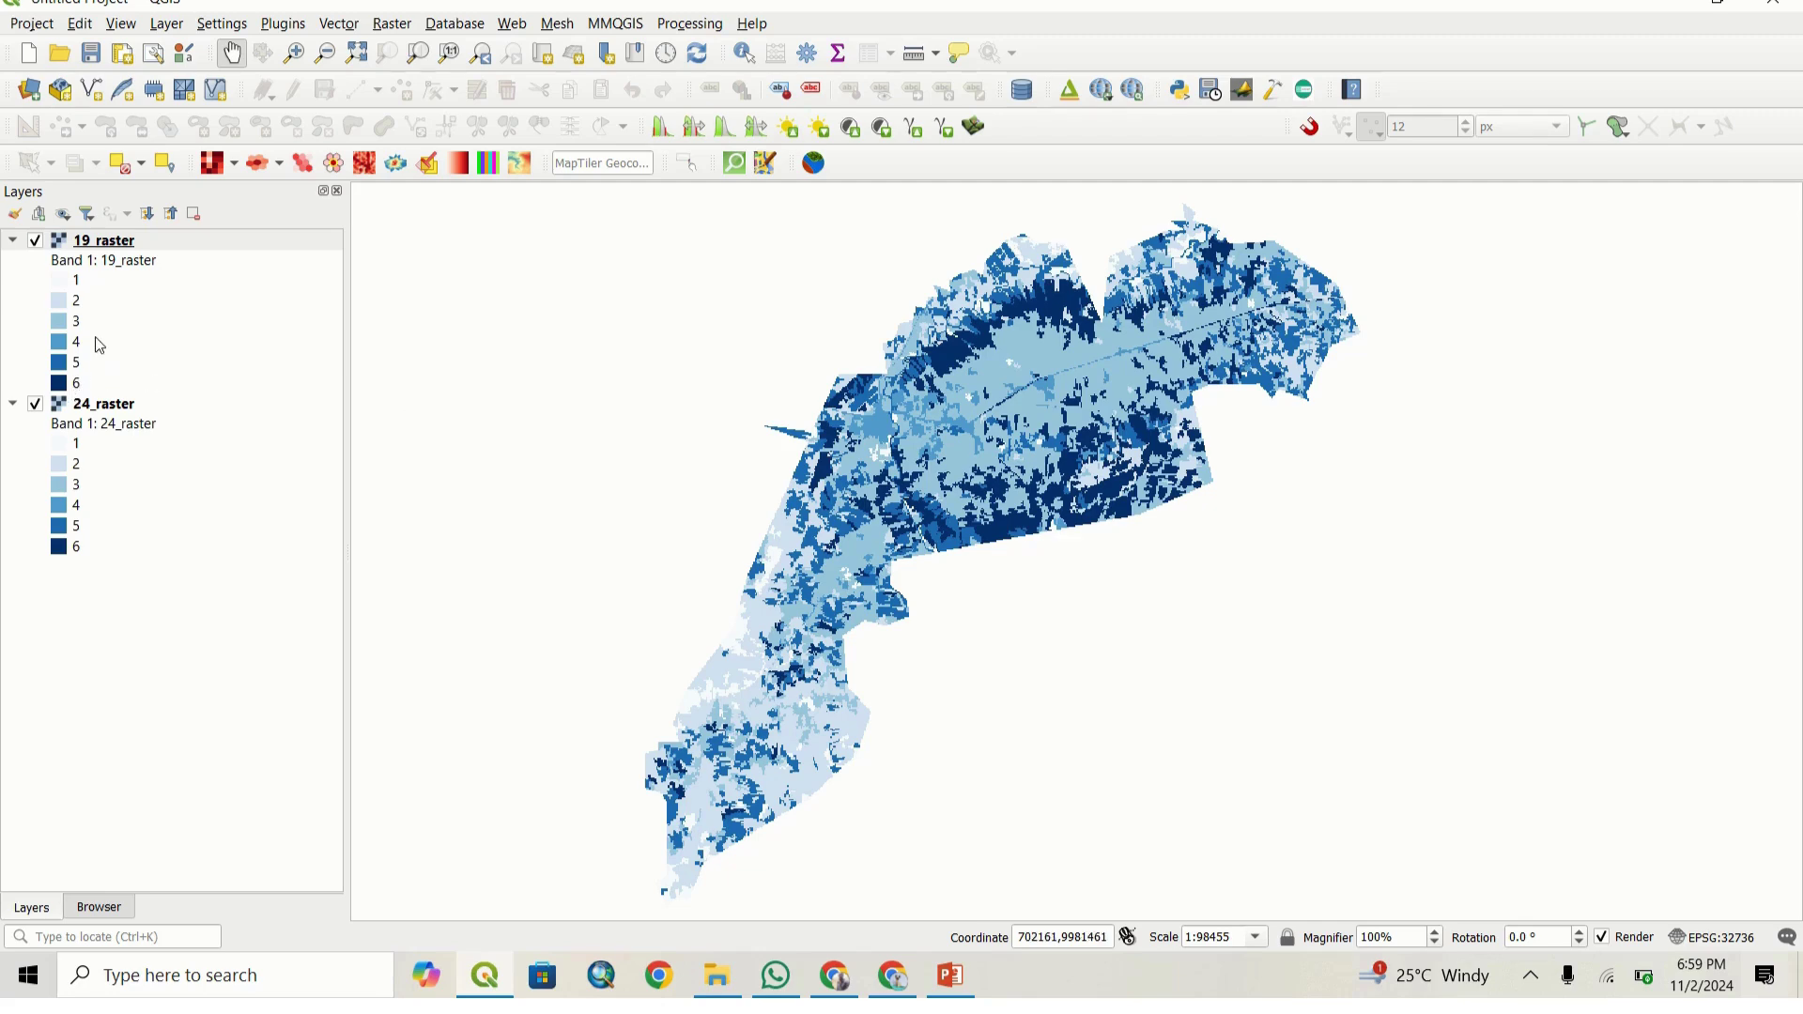
{"action": "left_click", "coordinate": [35, 243]}
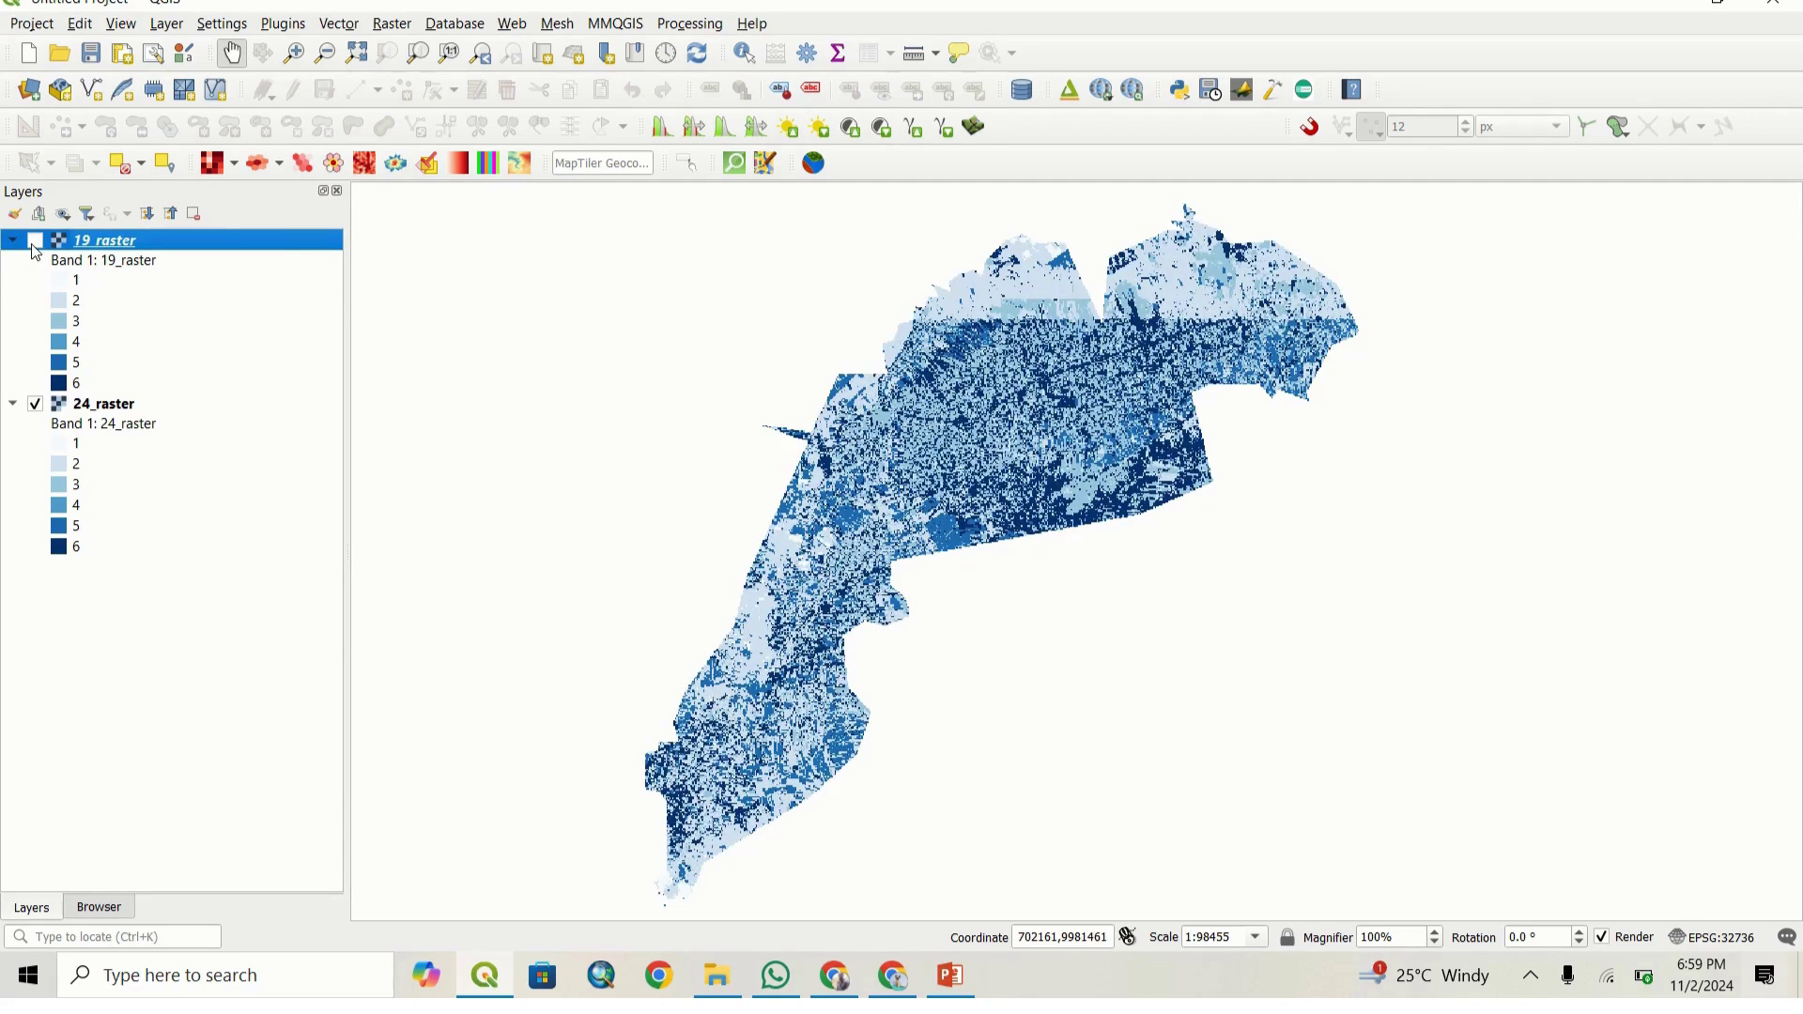
{"action": "left_click", "coordinate": [36, 243]}
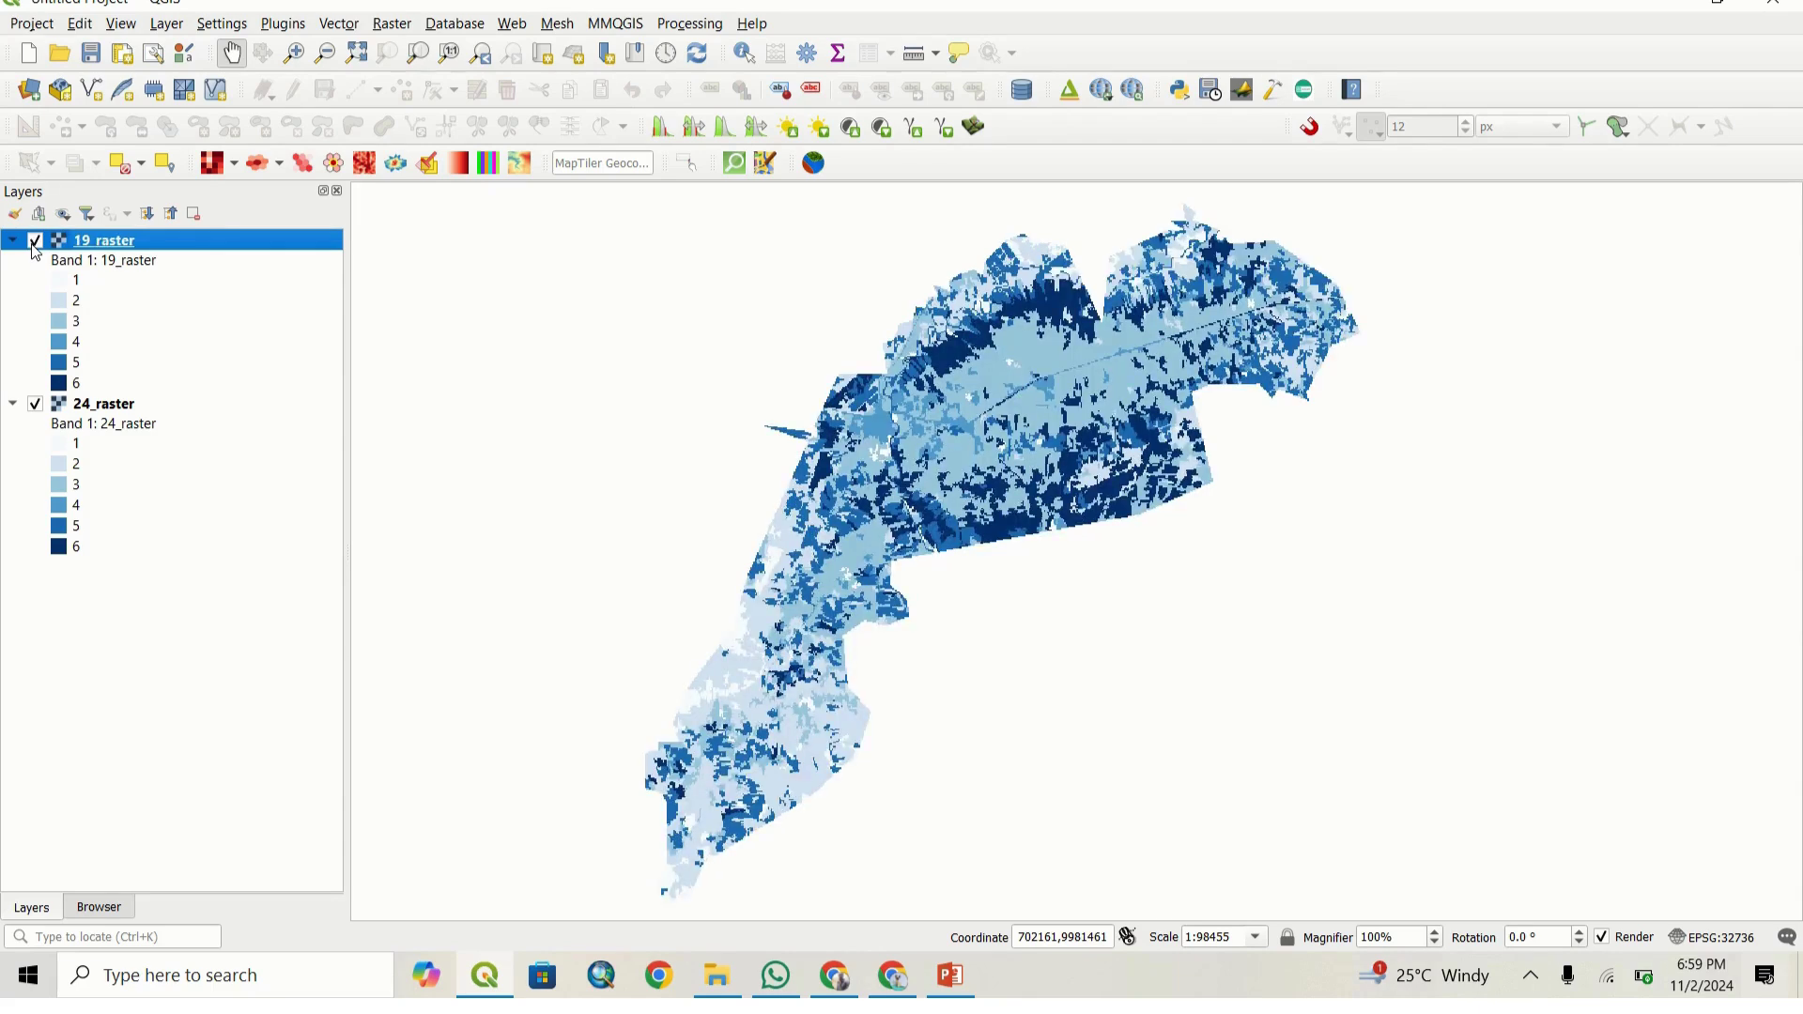
{"action": "left_click", "coordinate": [36, 243]}
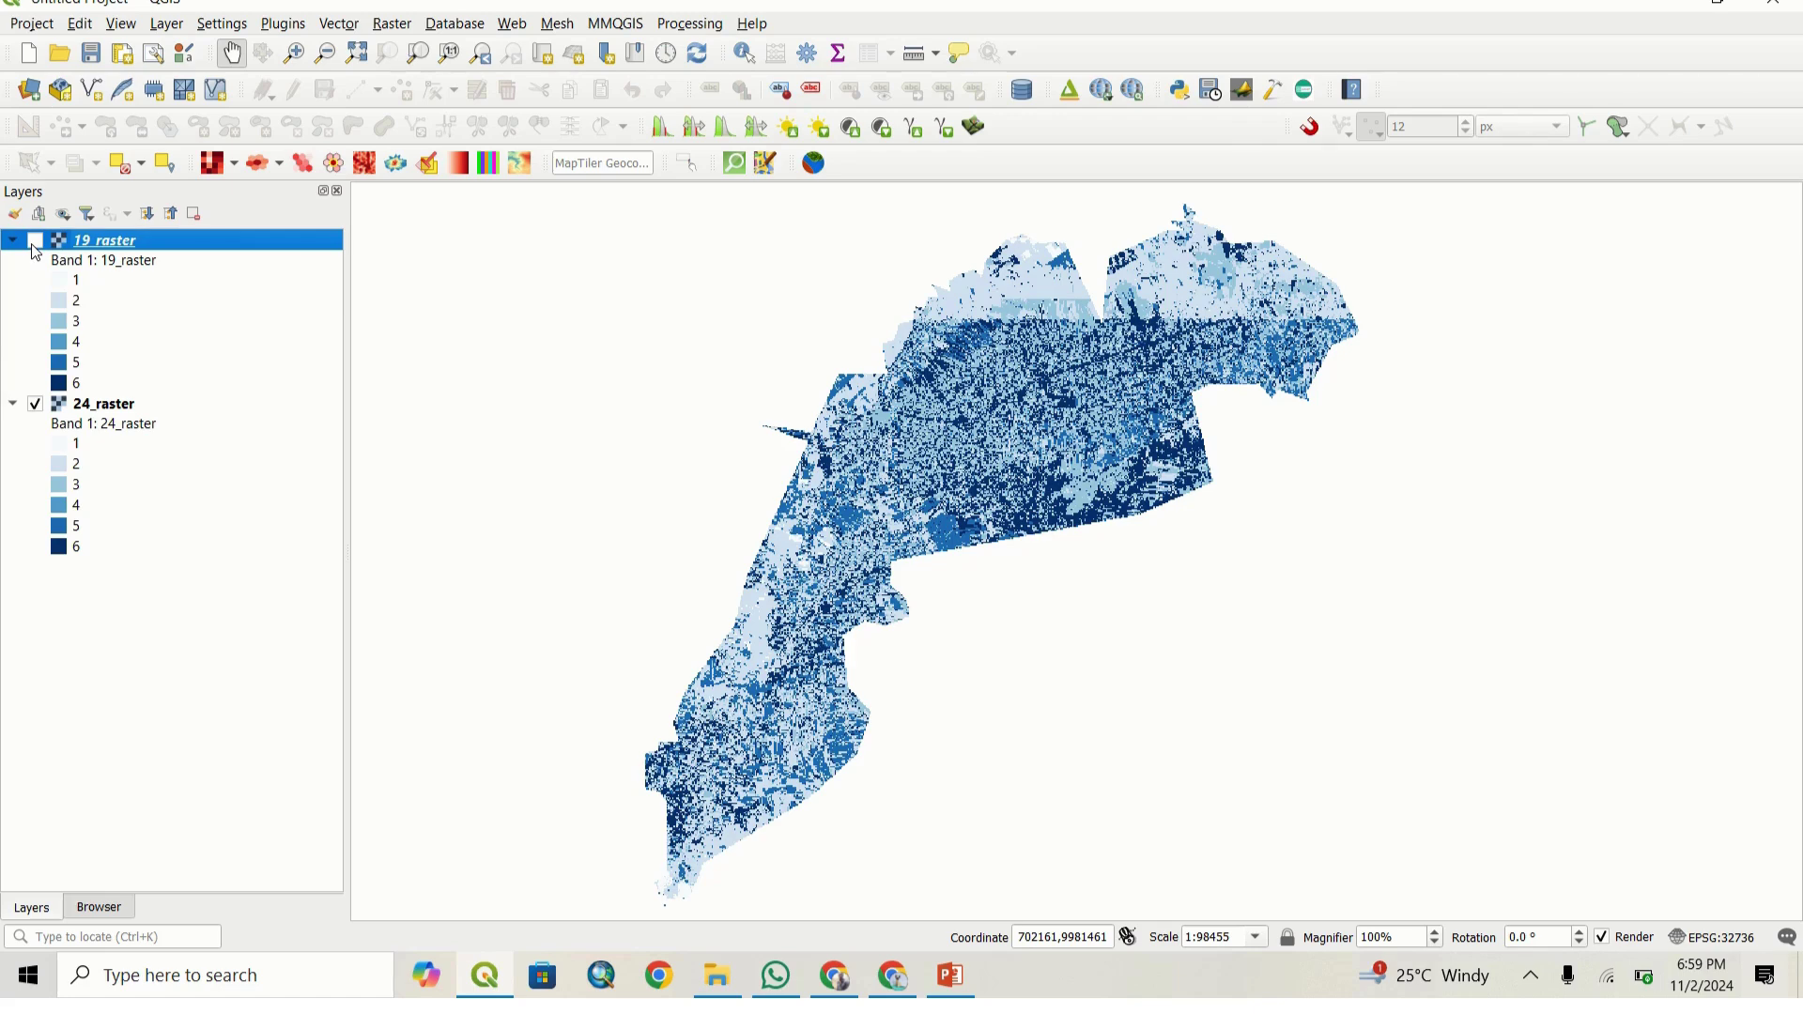
{"action": "left_click", "coordinate": [35, 243]}
Step: Zoom and pan into the central part of the land-cover rasters
{"action": "left_click_drag", "start_coordinate": [908, 392], "coordinate": [878, 399]}
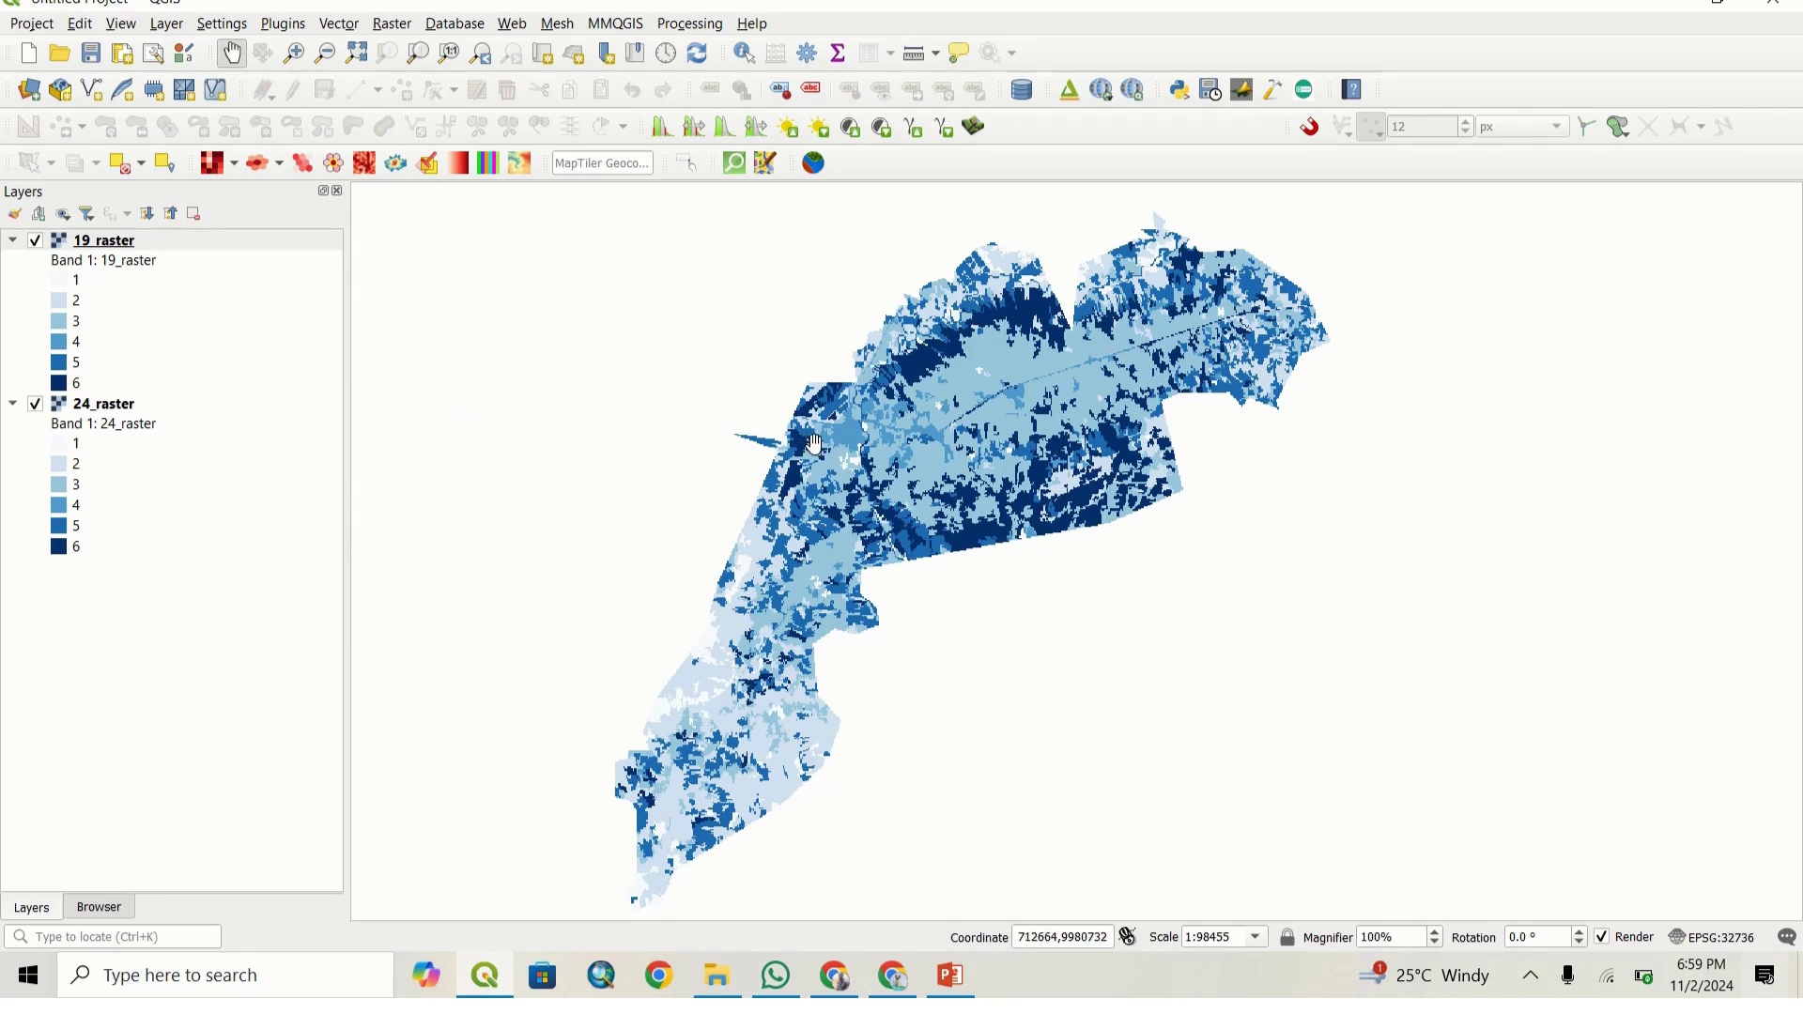
{"action": "scroll", "coordinate": [862, 424], "scroll_direction": "down", "scroll_amount": 1}
{"action": "scroll", "coordinate": [845, 395], "scroll_direction": "up", "scroll_amount": 3}
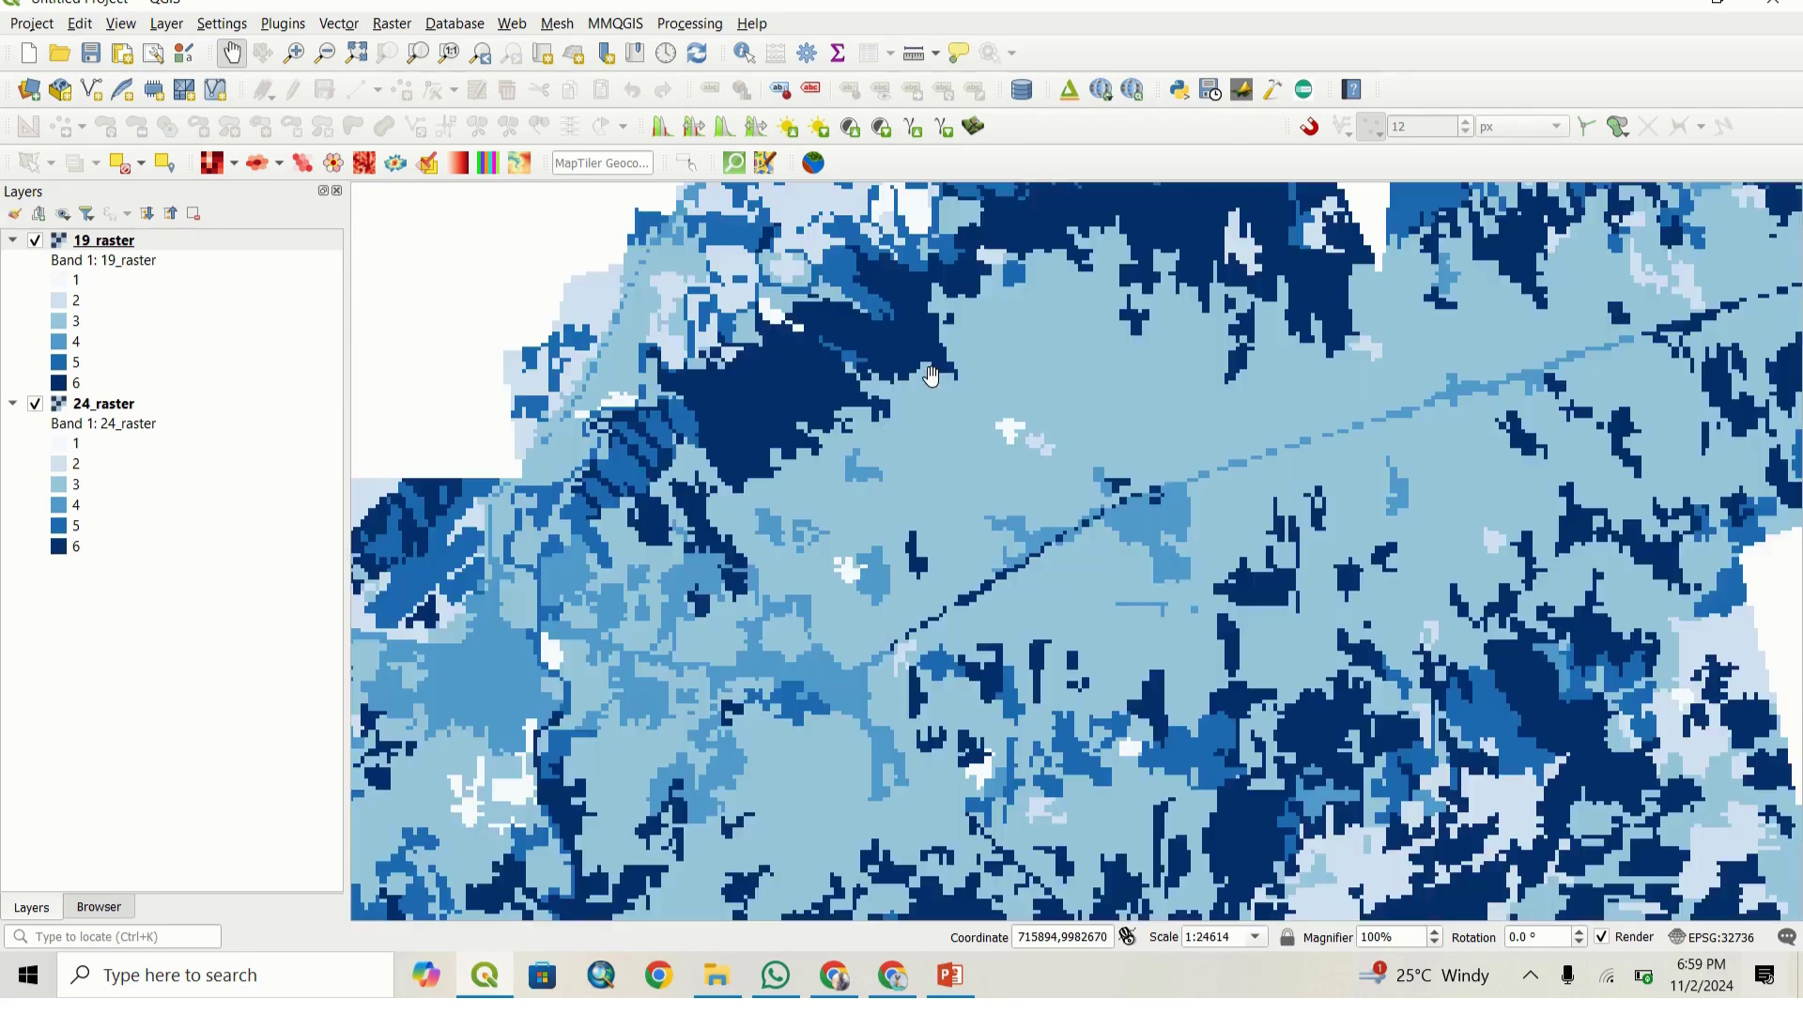
{"action": "left_click_drag", "start_coordinate": [841, 386], "coordinate": [840, 441]}
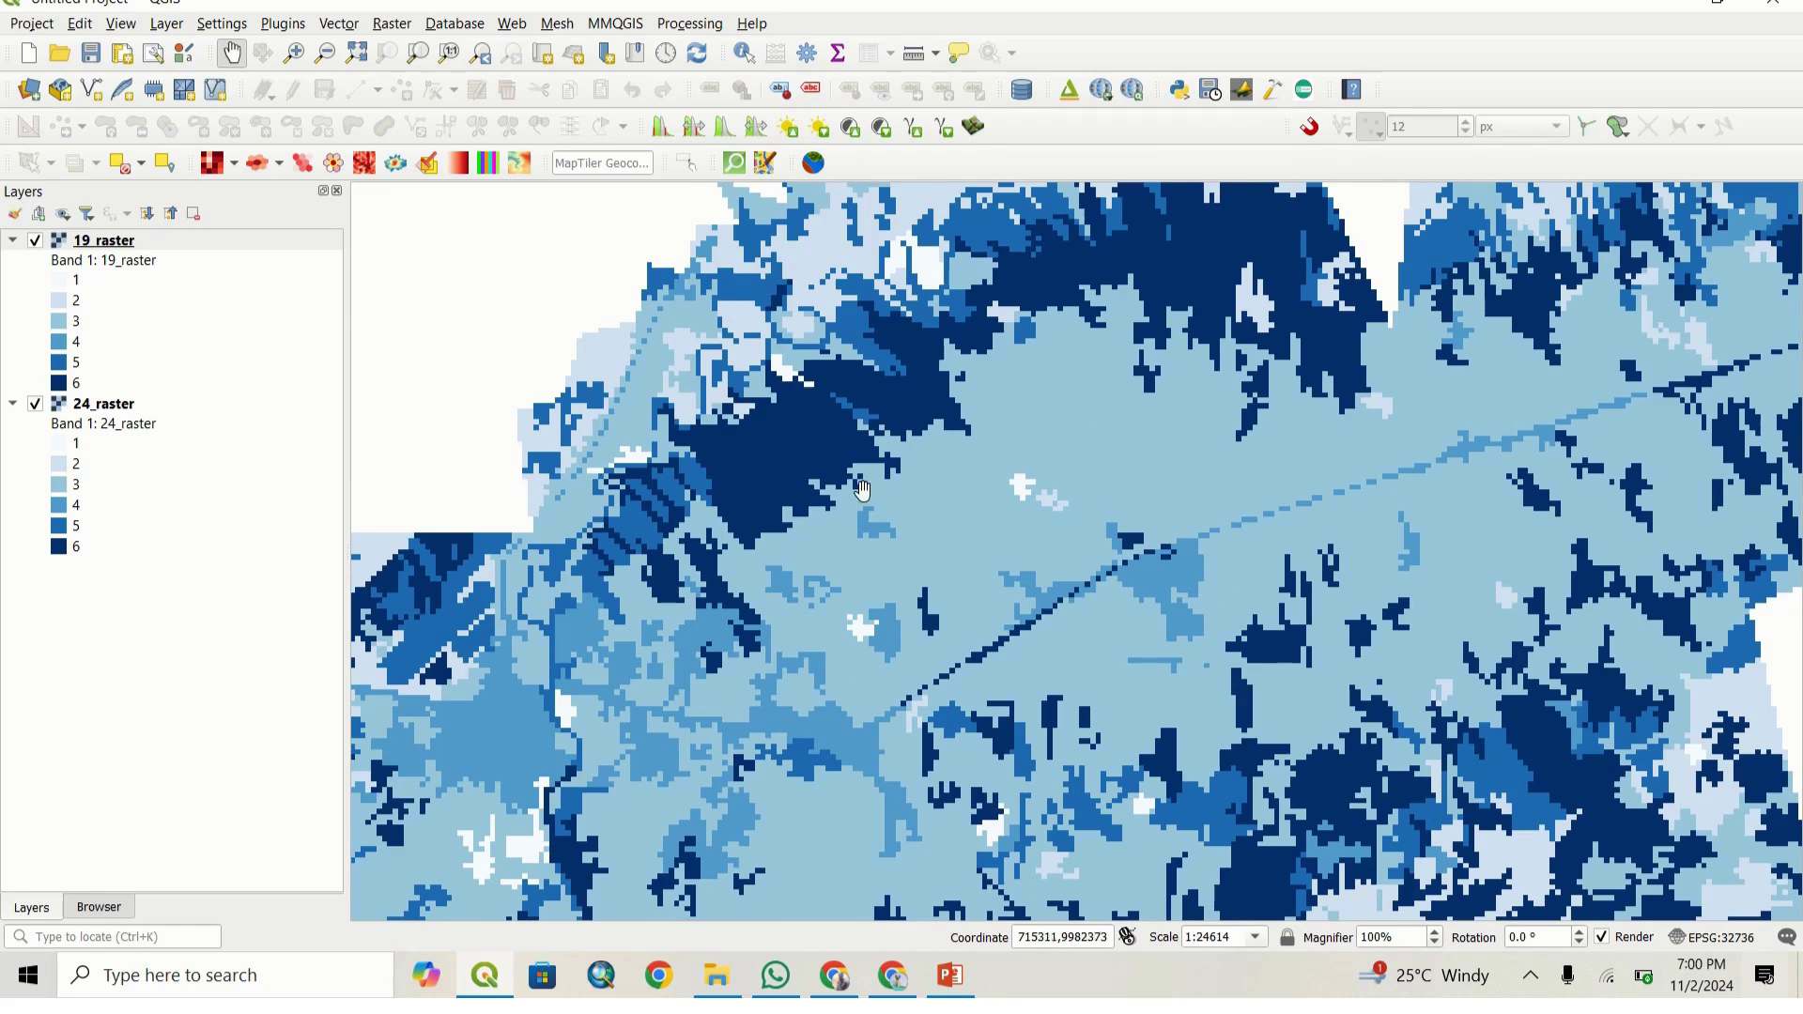
{"action": "left_click_drag", "start_coordinate": [853, 483], "coordinate": [787, 572]}
{"action": "scroll", "coordinate": [826, 592], "scroll_direction": "up", "scroll_amount": 2}
{"action": "scroll", "coordinate": [825, 591], "scroll_direction": "down", "scroll_amount": 1}
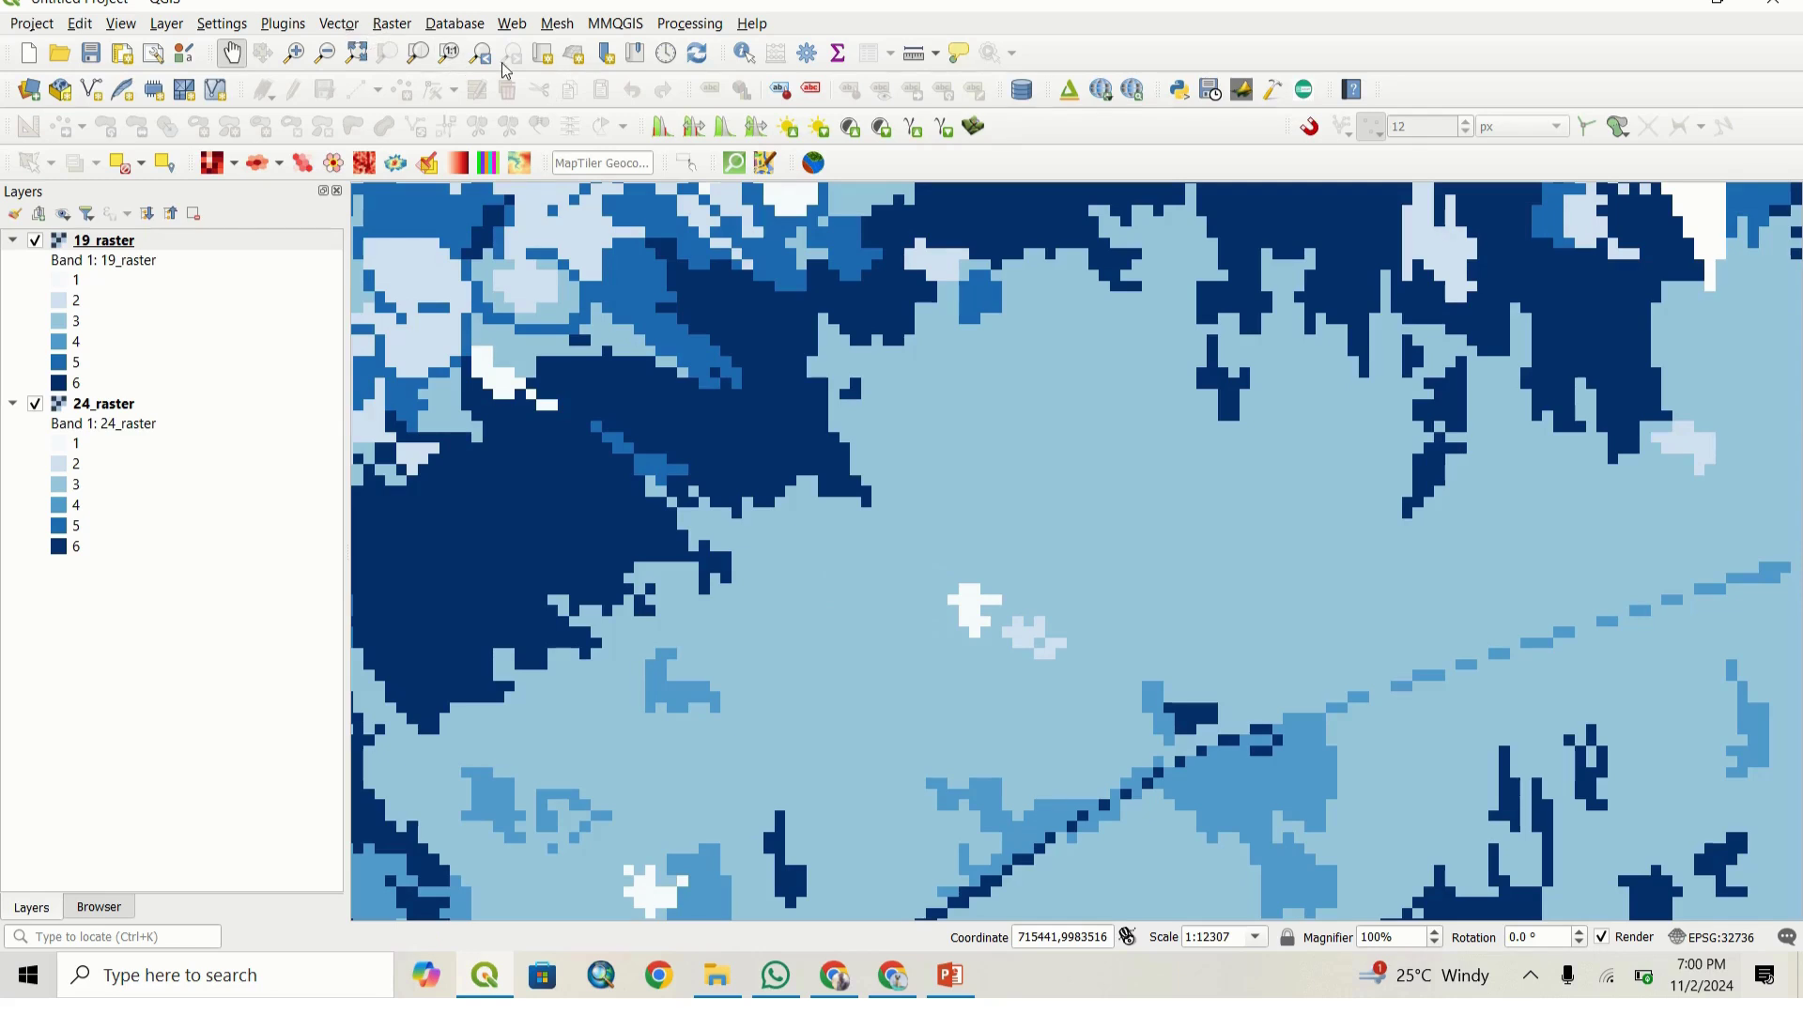
Step: Confirm in the Plugins manager that MOLUSCE 4.0.0 is installed, then close it
{"action": "left_click", "coordinate": [283, 23]}
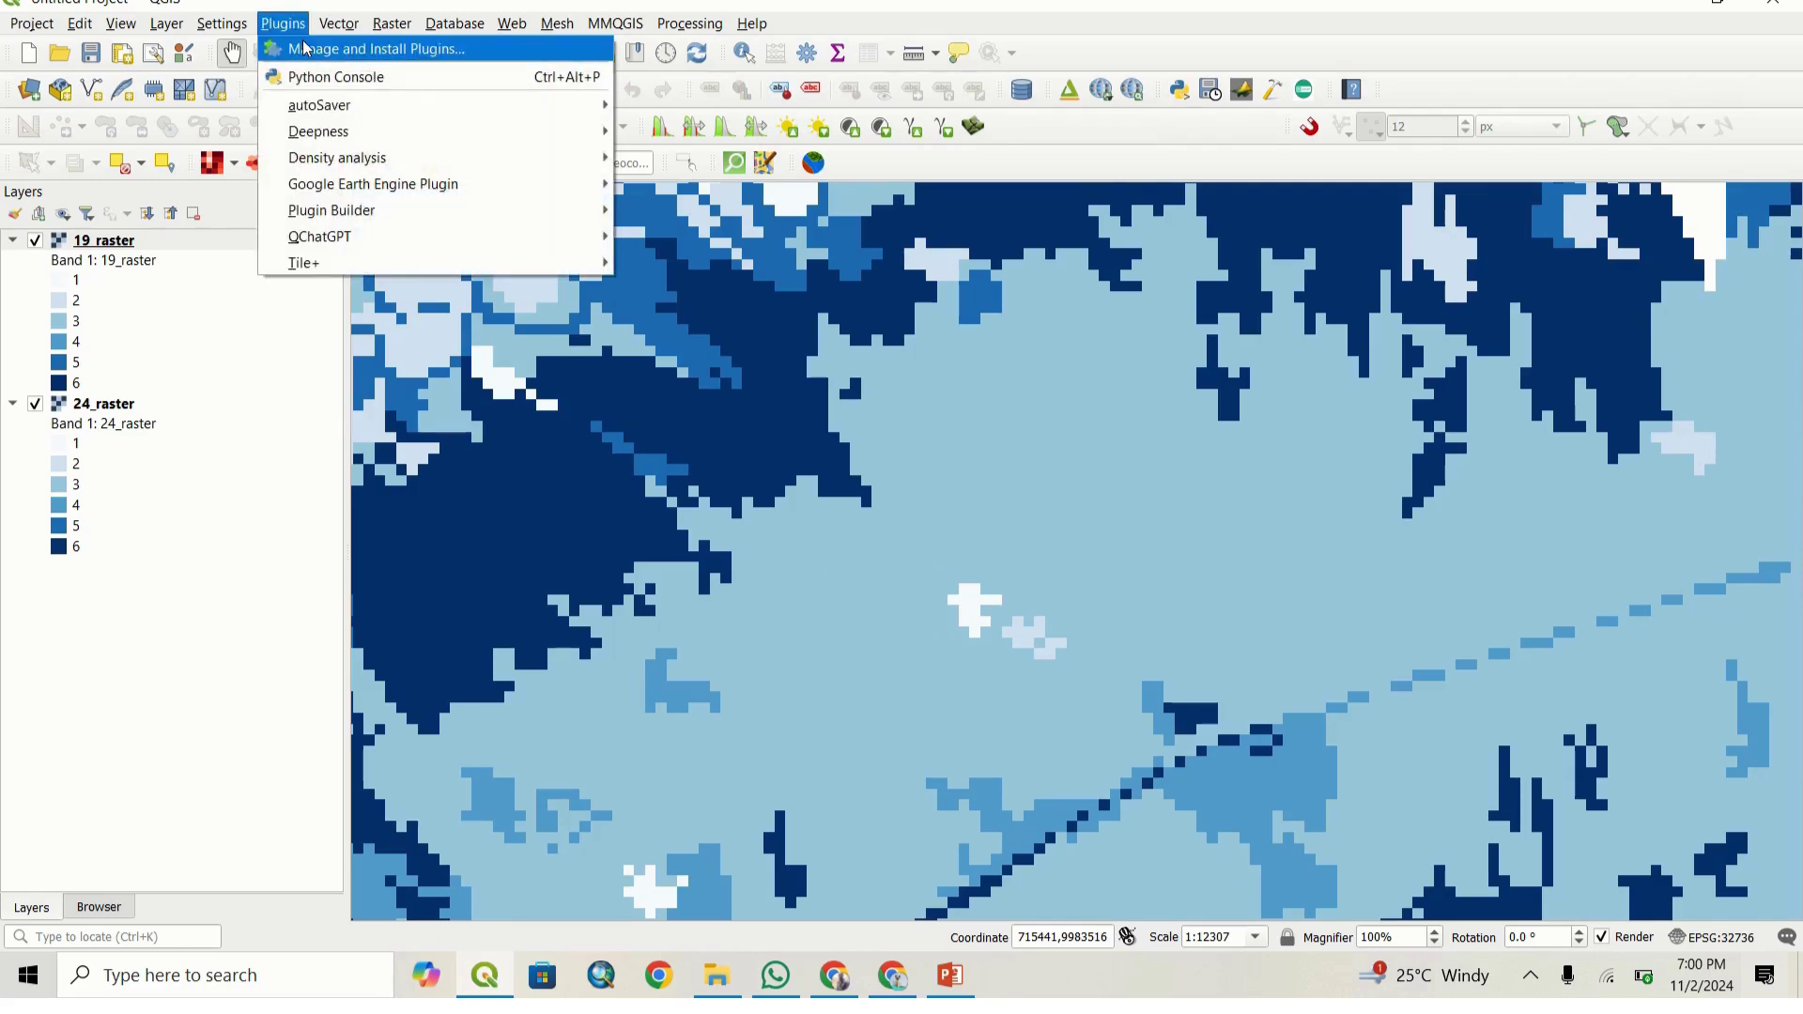
{"action": "left_click", "coordinate": [305, 48]}
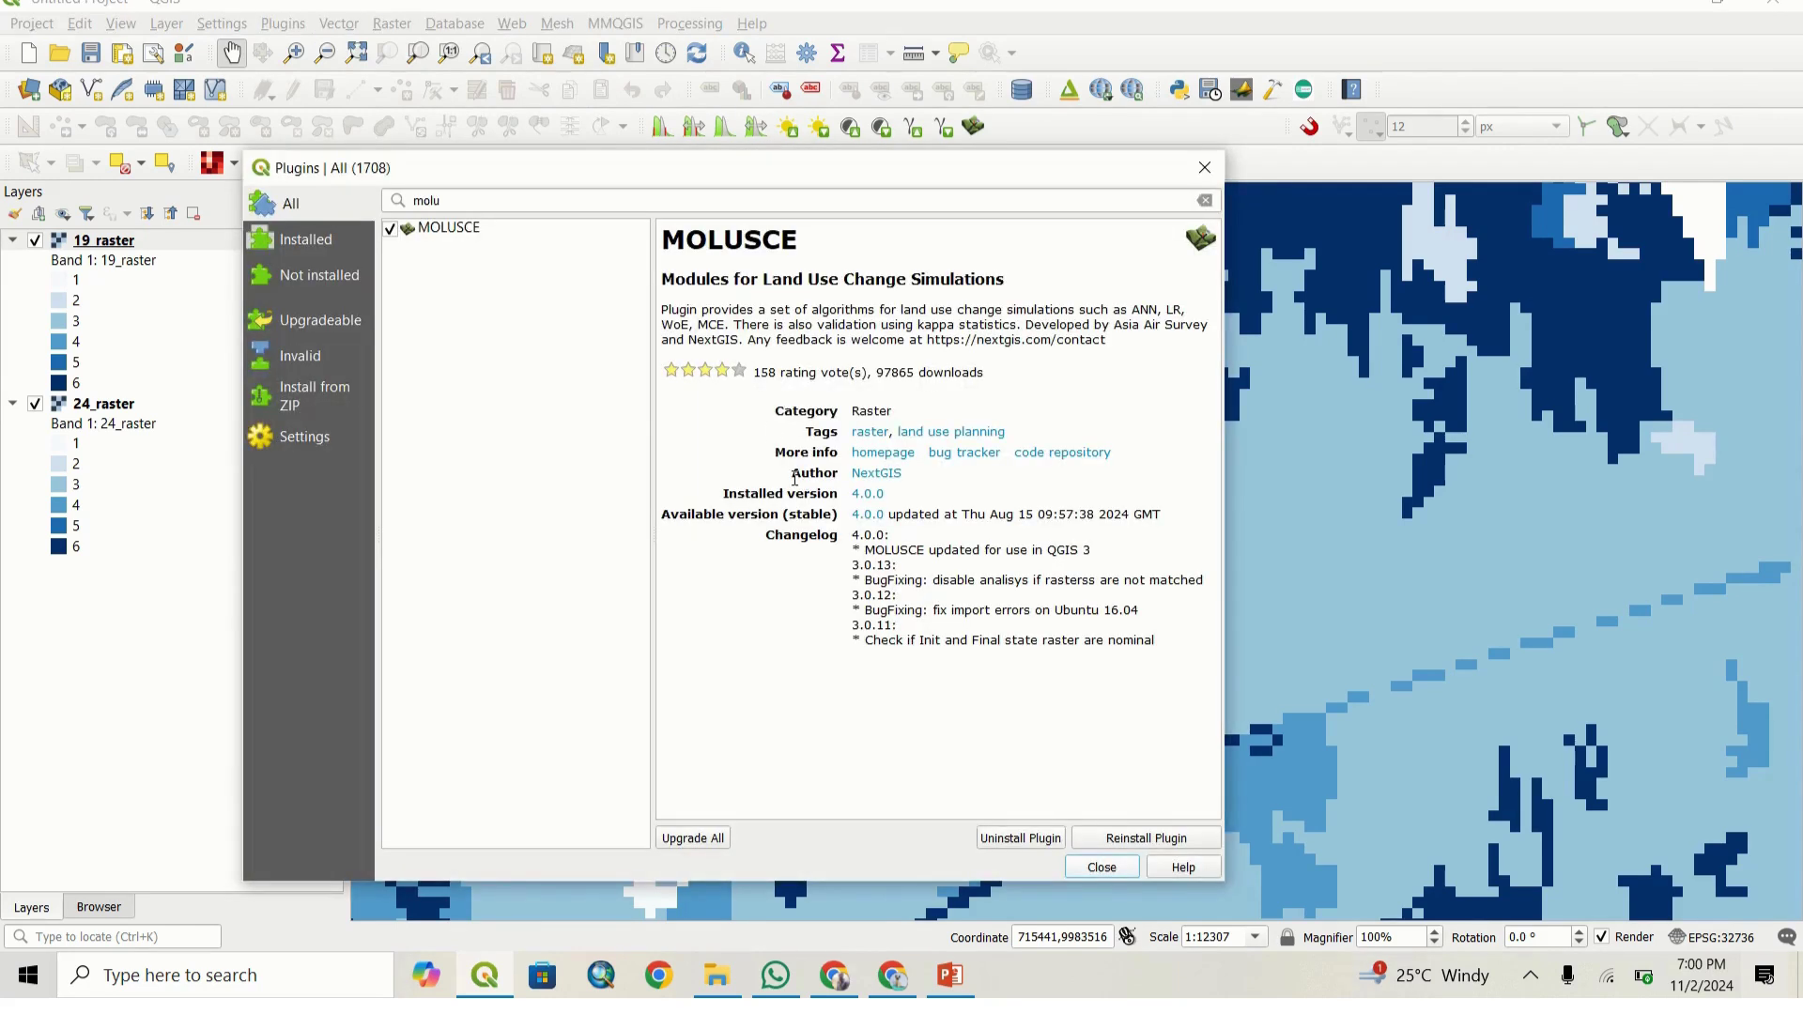
{"action": "left_click", "coordinate": [513, 203]}
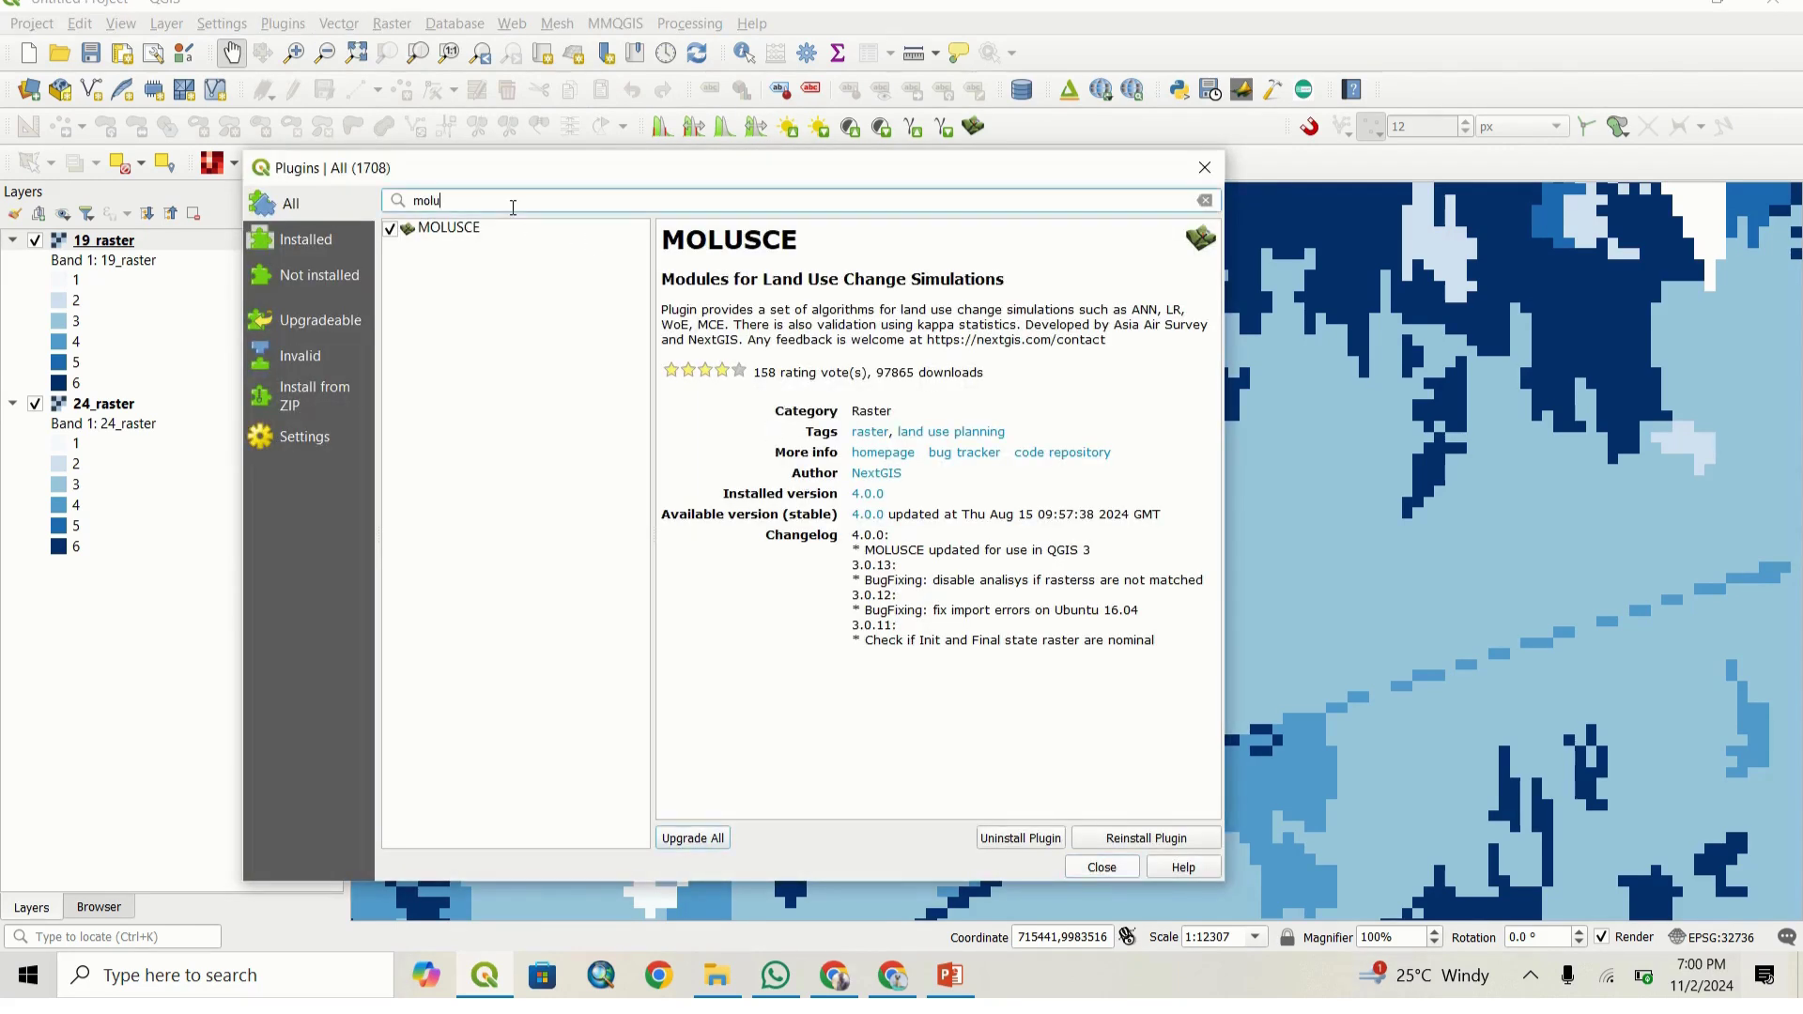
{"action": "left_click", "coordinate": [1101, 867]}
Step: Zoom out and pan to show the whole study-area raster
{"action": "scroll", "coordinate": [676, 480], "scroll_direction": "up", "scroll_amount": 1}
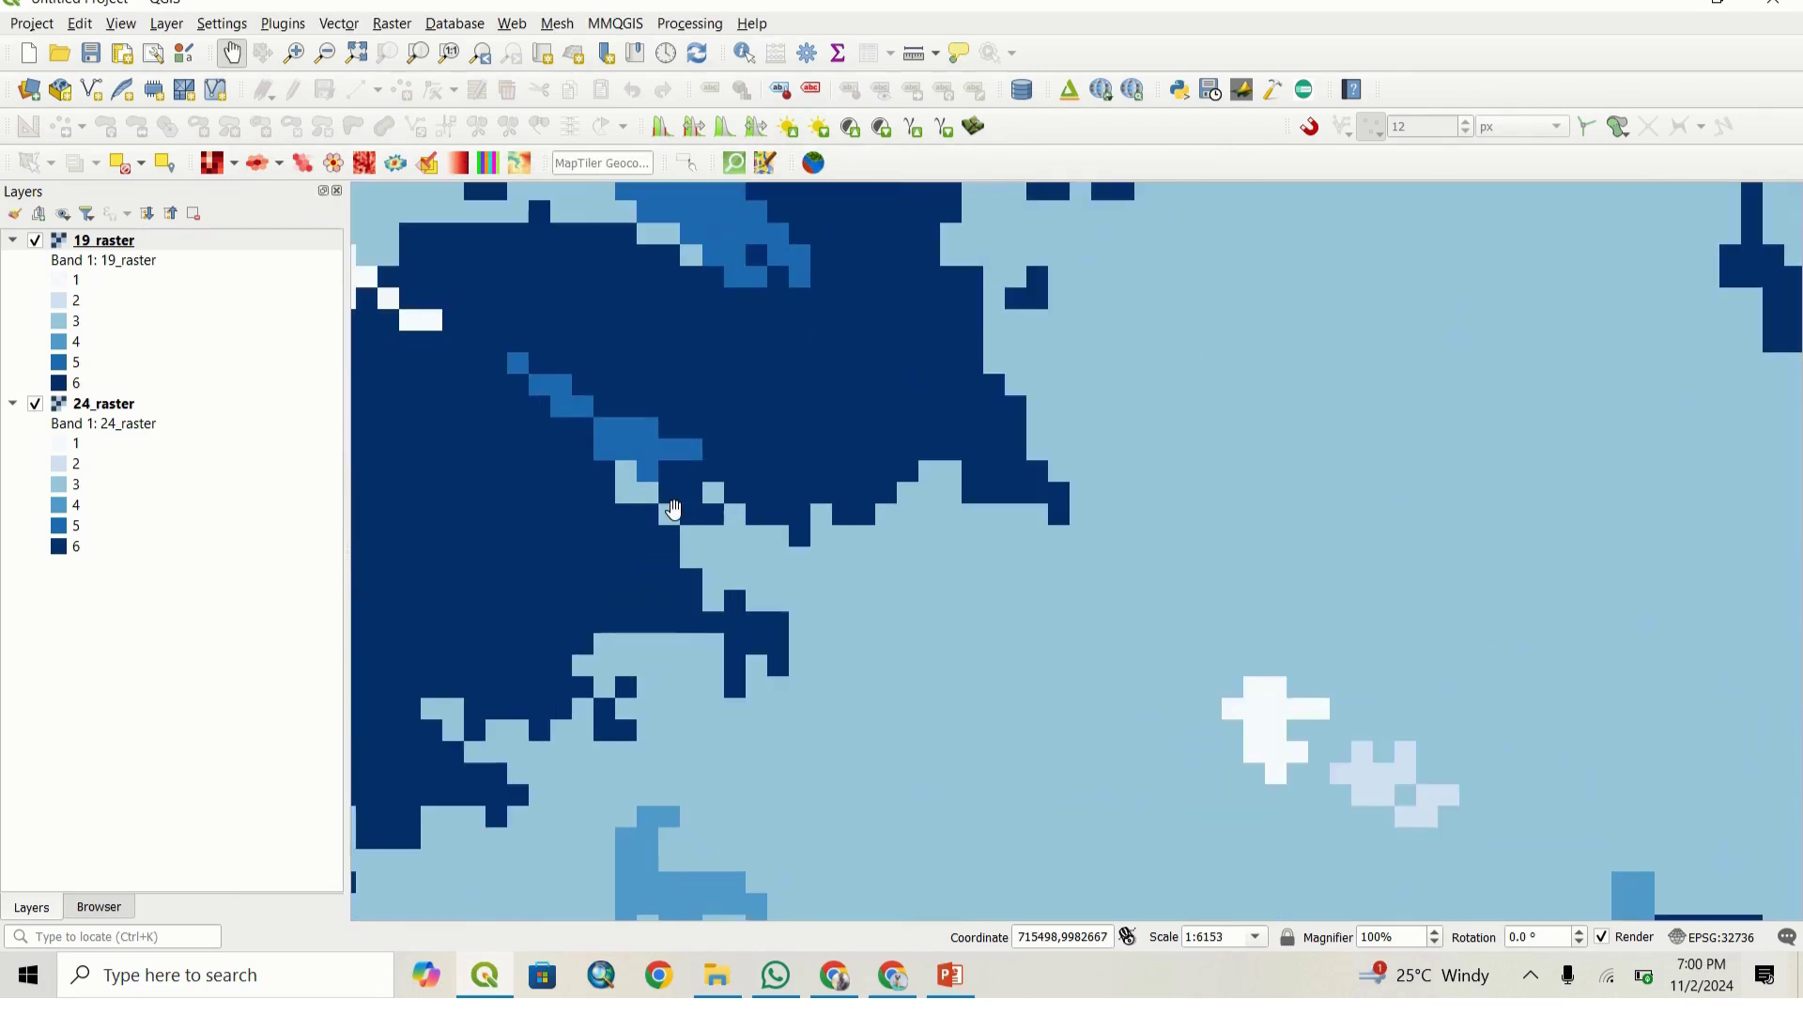
{"action": "scroll", "coordinate": [676, 507], "scroll_direction": "down", "scroll_amount": 3}
{"action": "left_click_drag", "start_coordinate": [705, 574], "coordinate": [851, 523]}
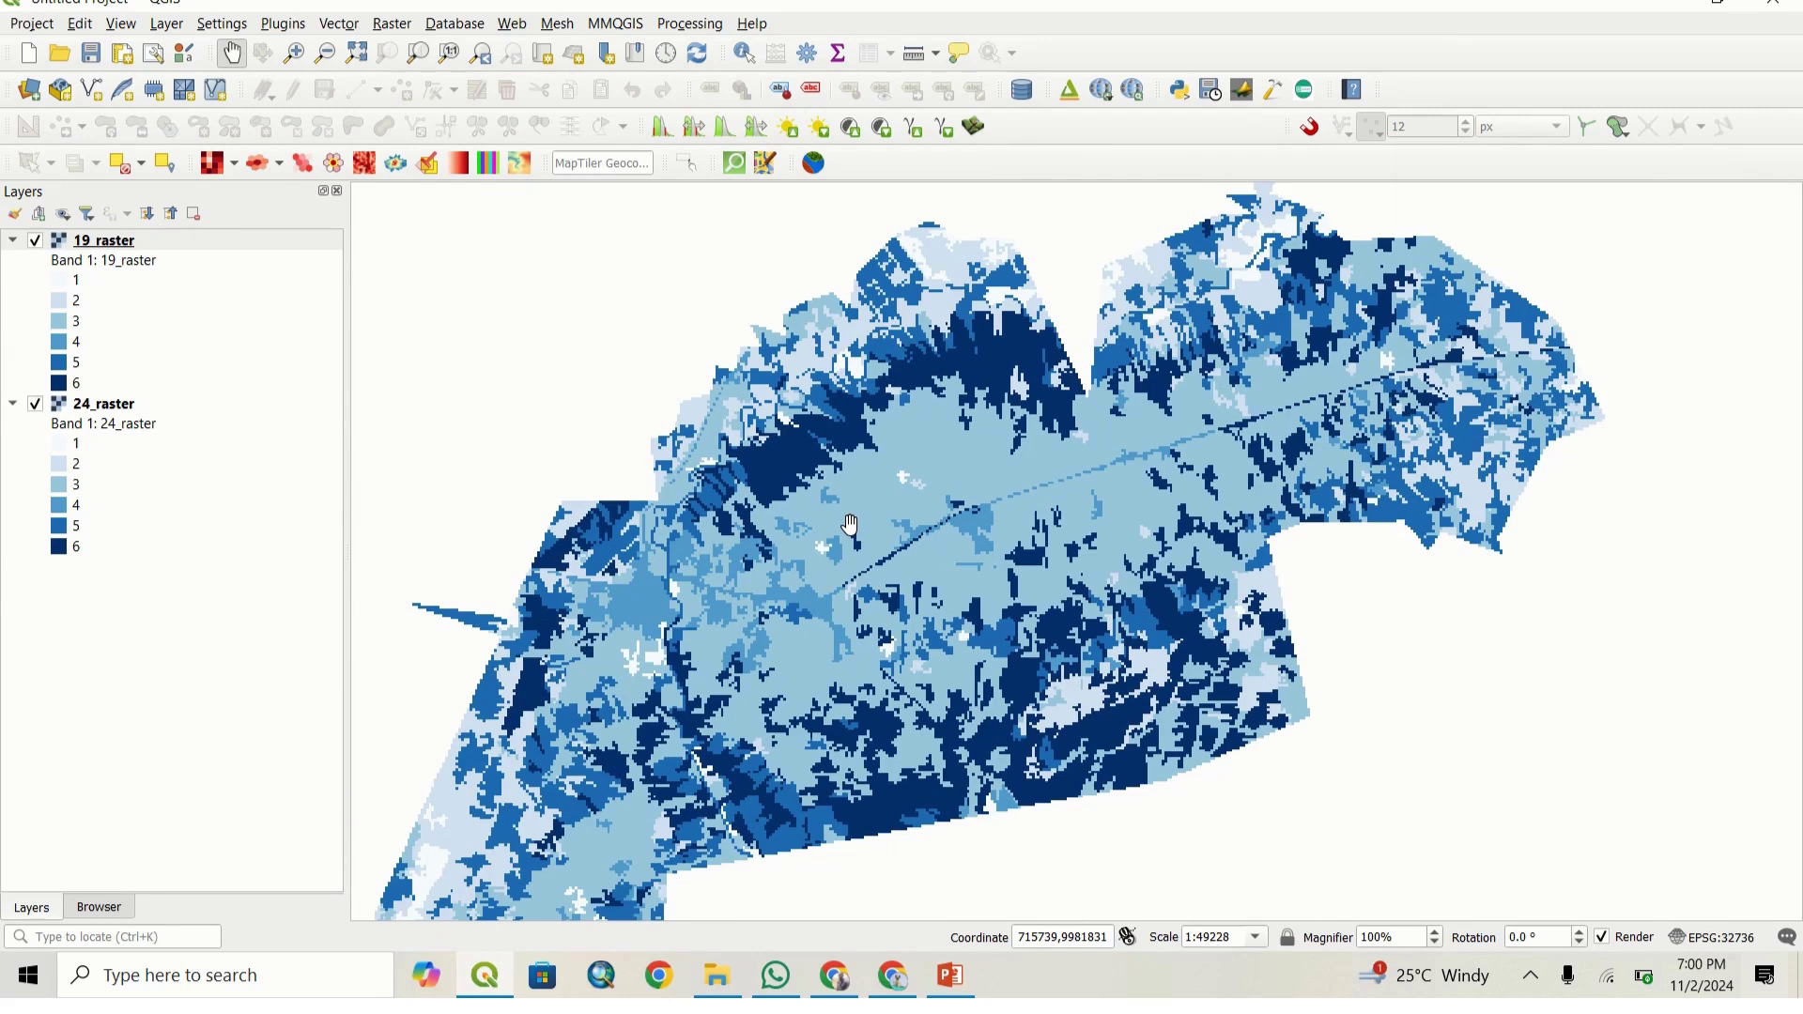
Step: Launch the MOLUSCE plugin dialog from the Raster menu's MOLUSCE submenu
{"action": "left_click", "coordinate": [385, 26]}
{"action": "mouse_move", "coordinate": [472, 181]}
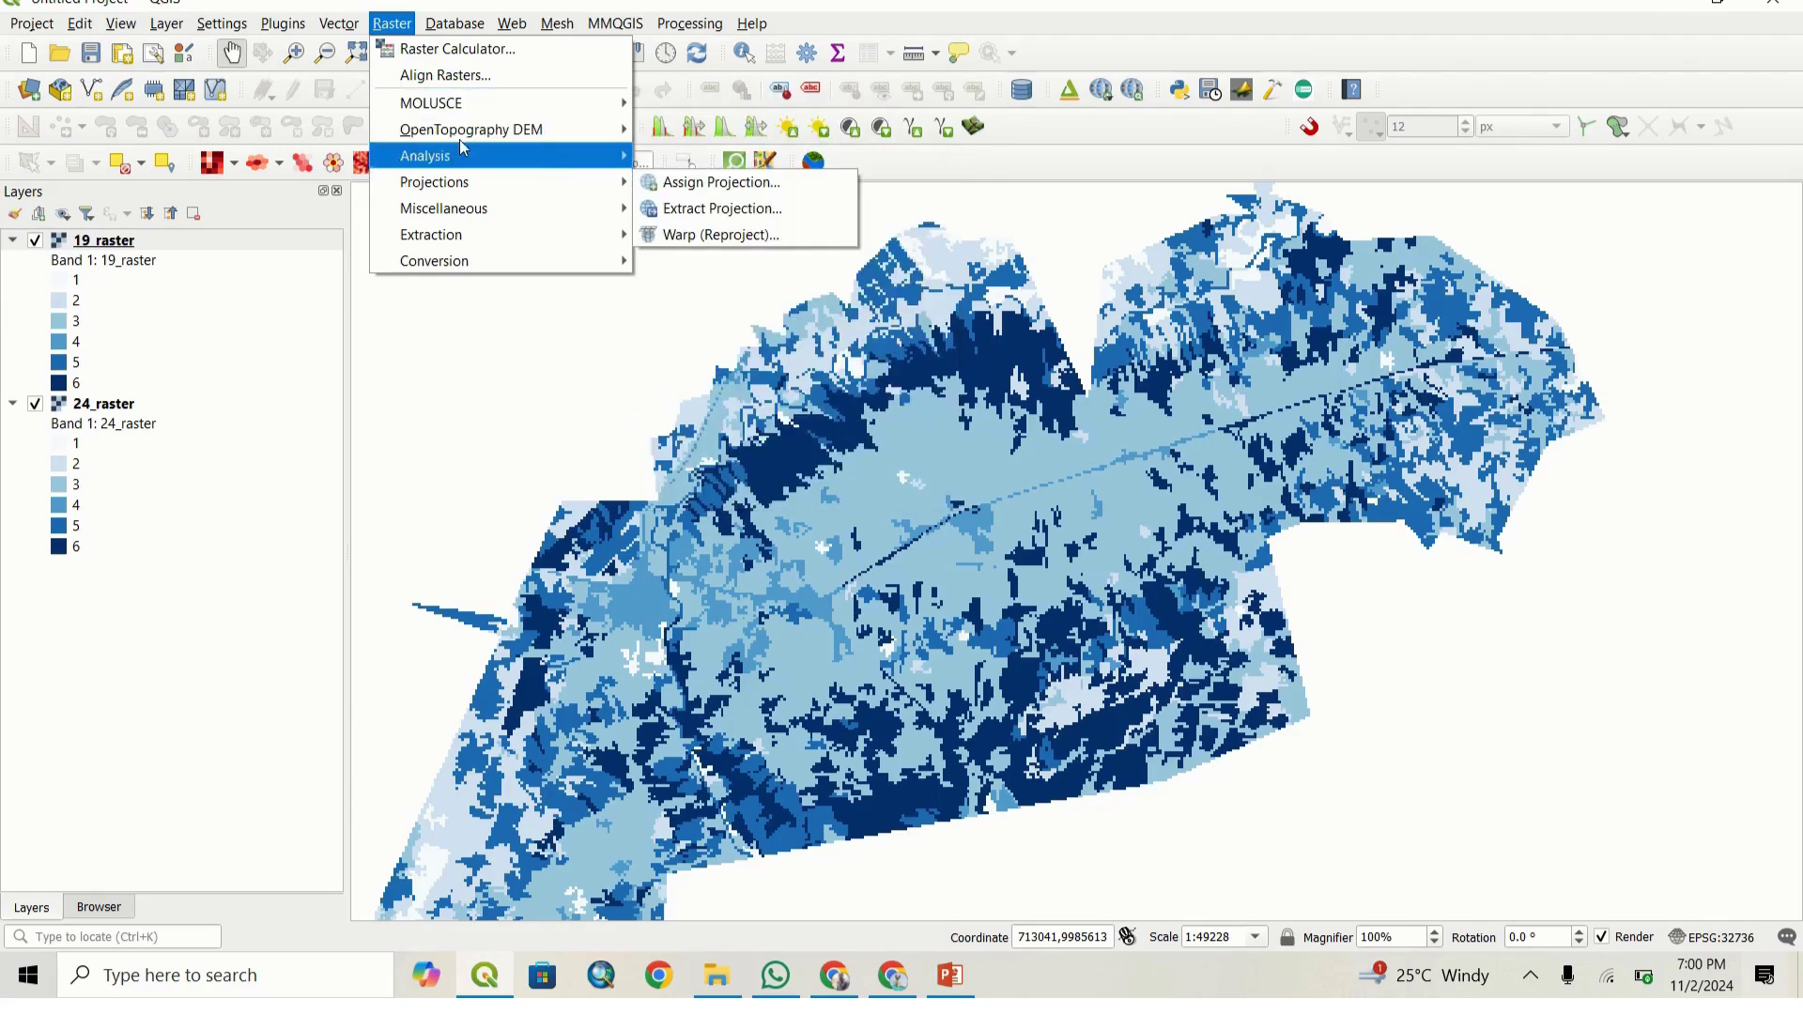
{"action": "mouse_move", "coordinate": [459, 105]}
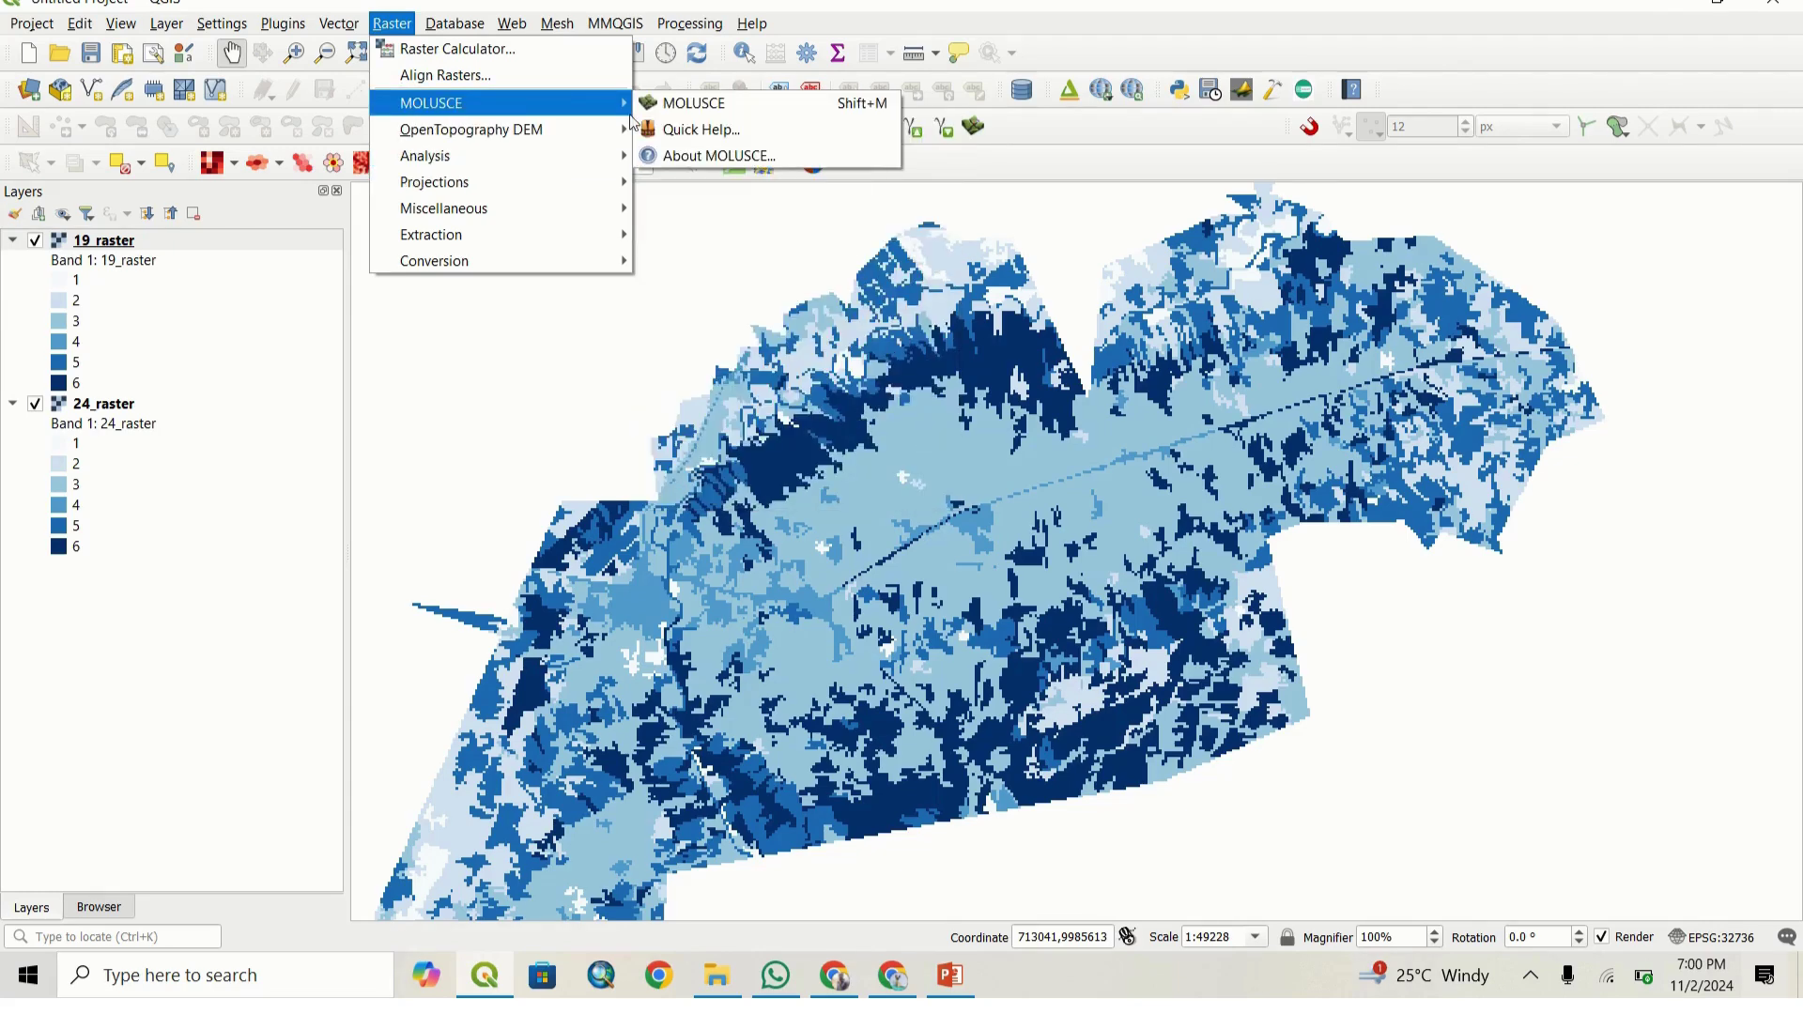
{"action": "left_click", "coordinate": [695, 105]}
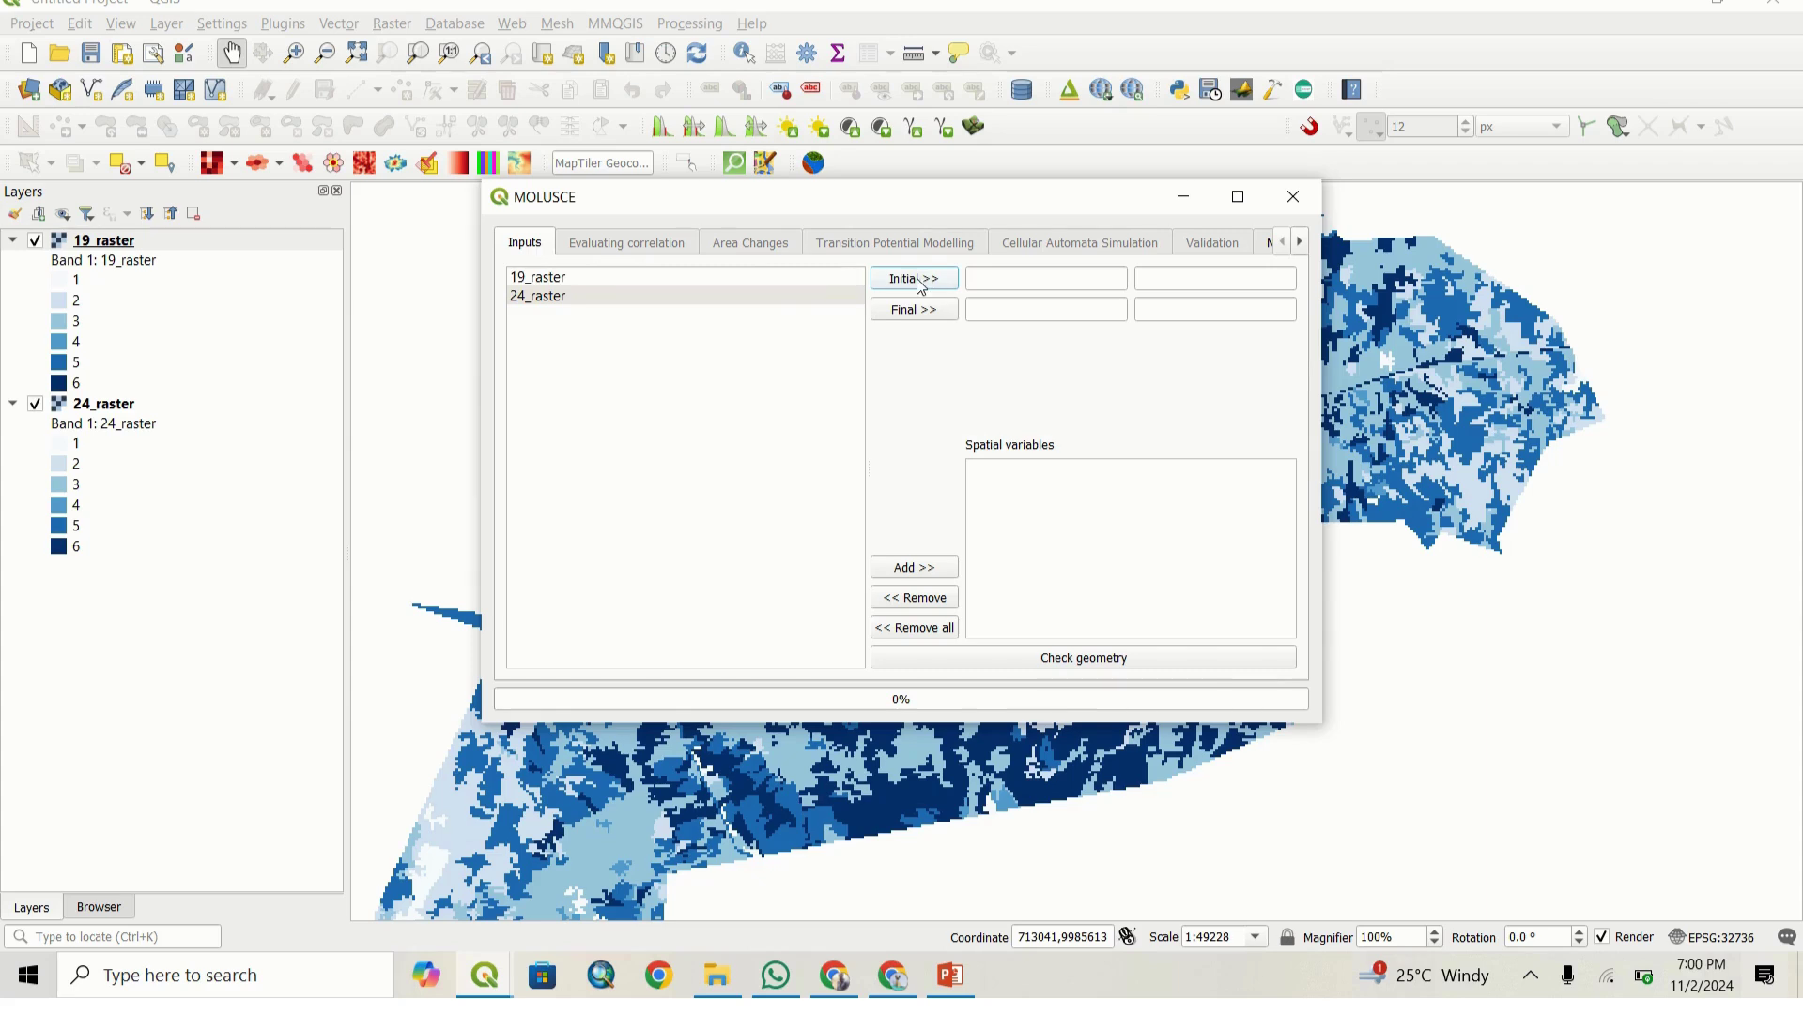
Step: Set 19_raster as the initial and 24_raster as the final land-cover map
{"action": "left_click", "coordinate": [706, 276]}
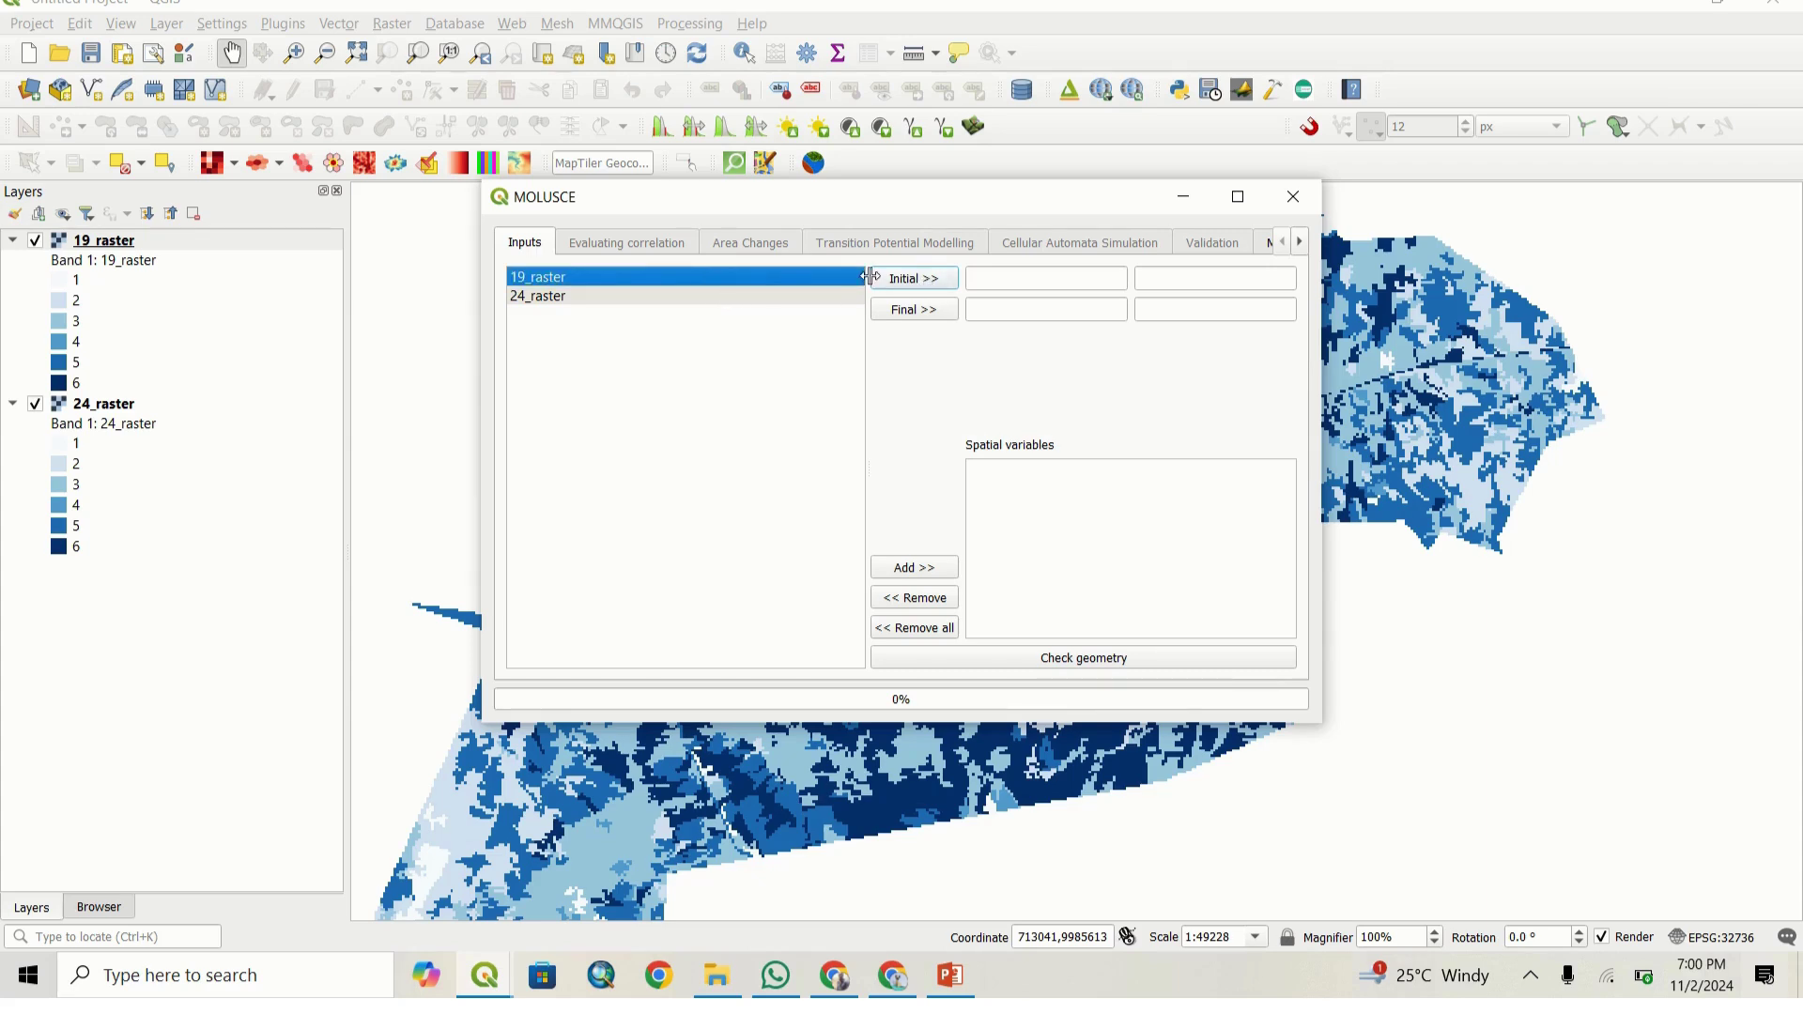
{"action": "left_click", "coordinate": [914, 284]}
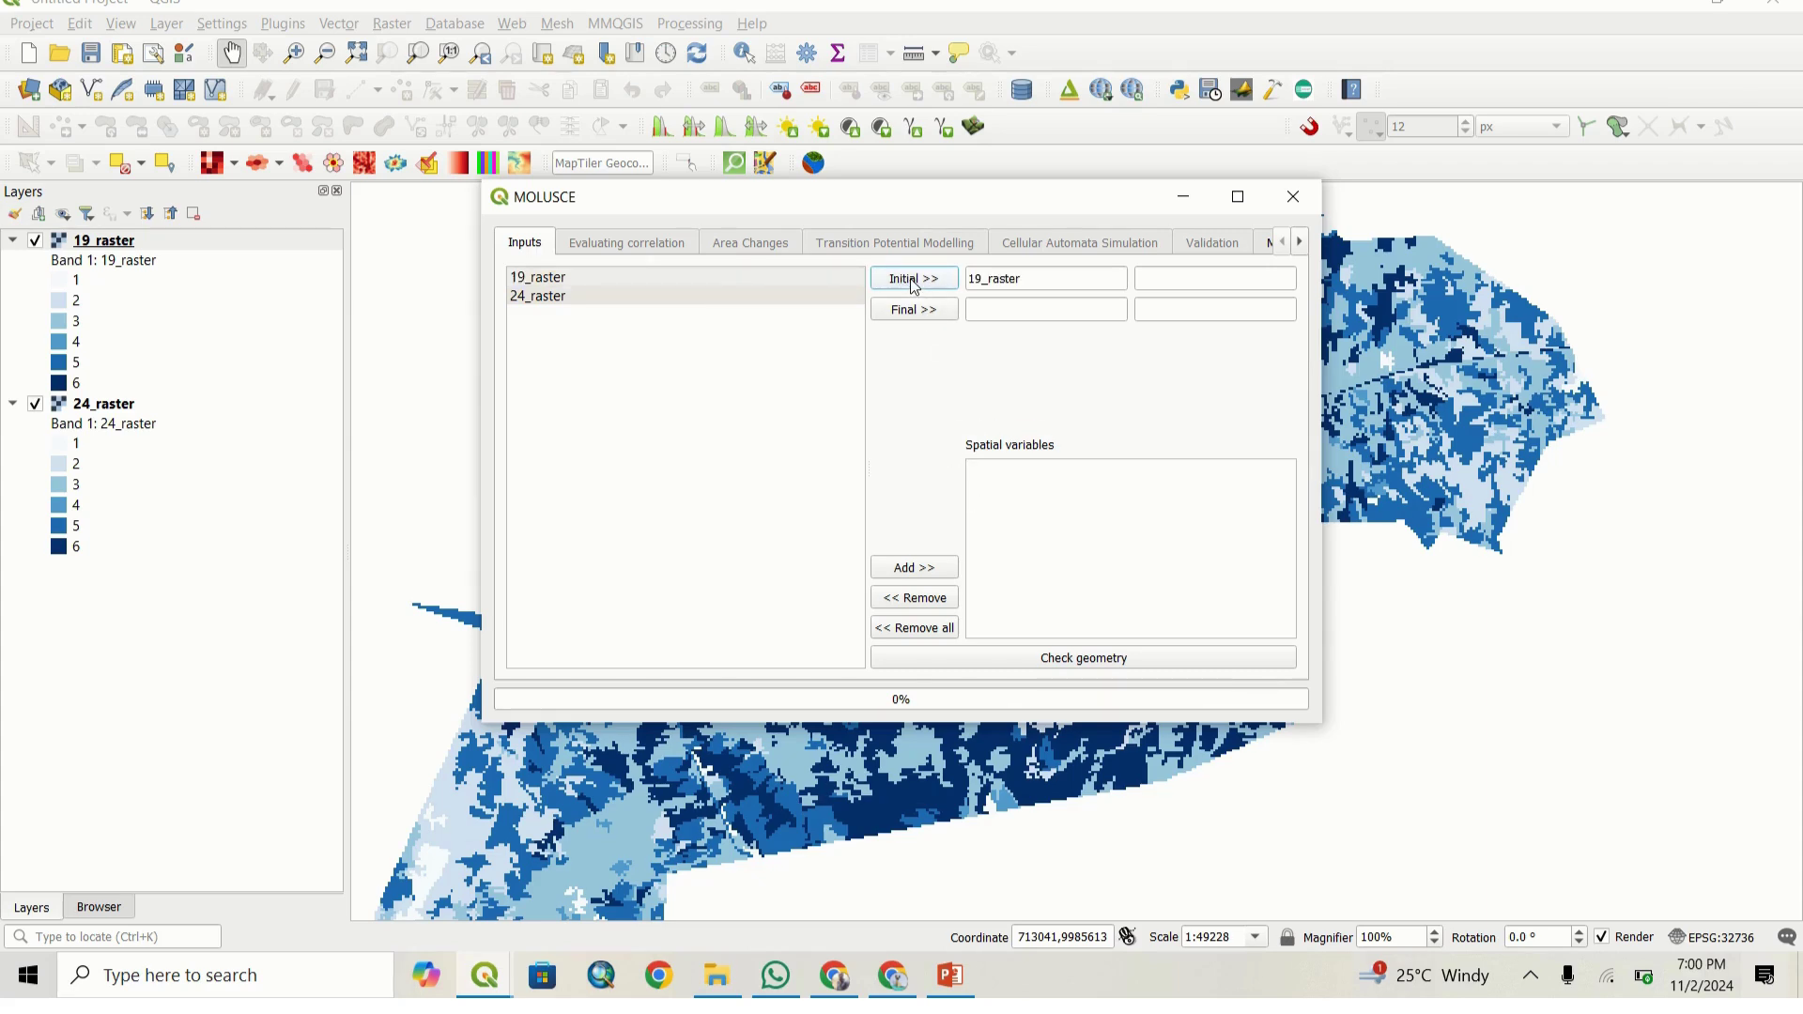
{"action": "left_click", "coordinate": [721, 297]}
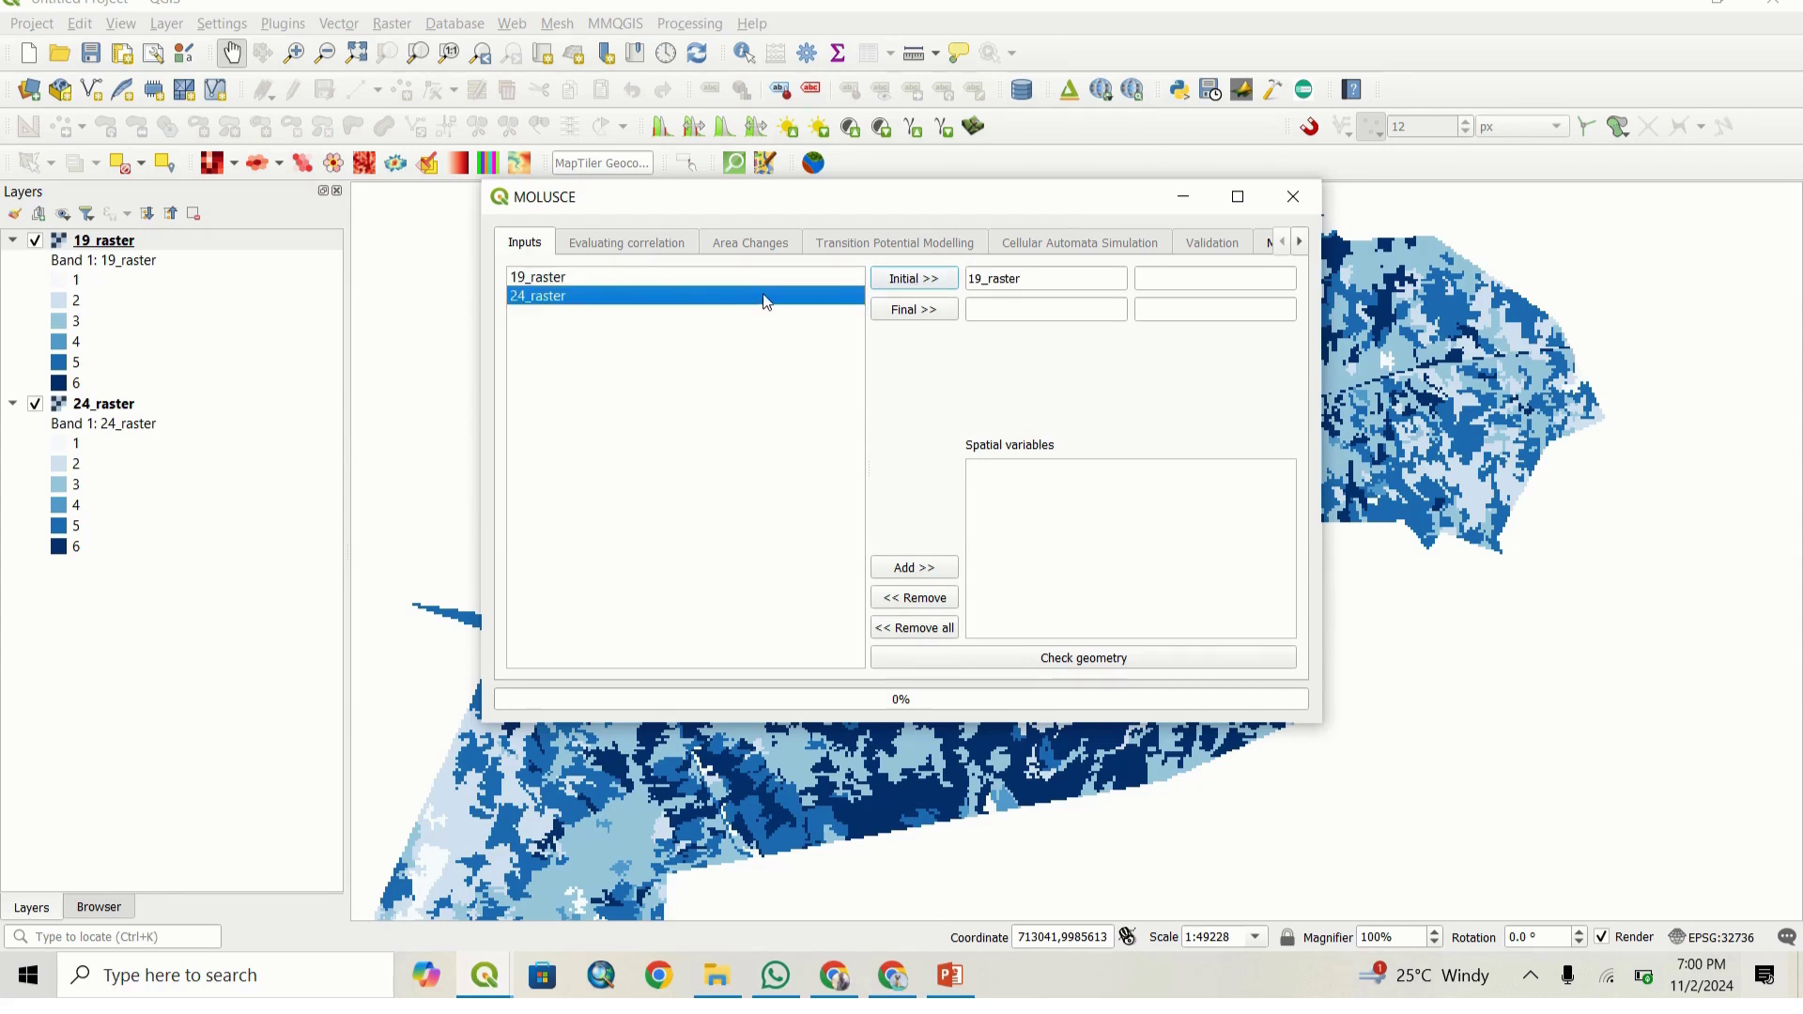
{"action": "left_click", "coordinate": [921, 313]}
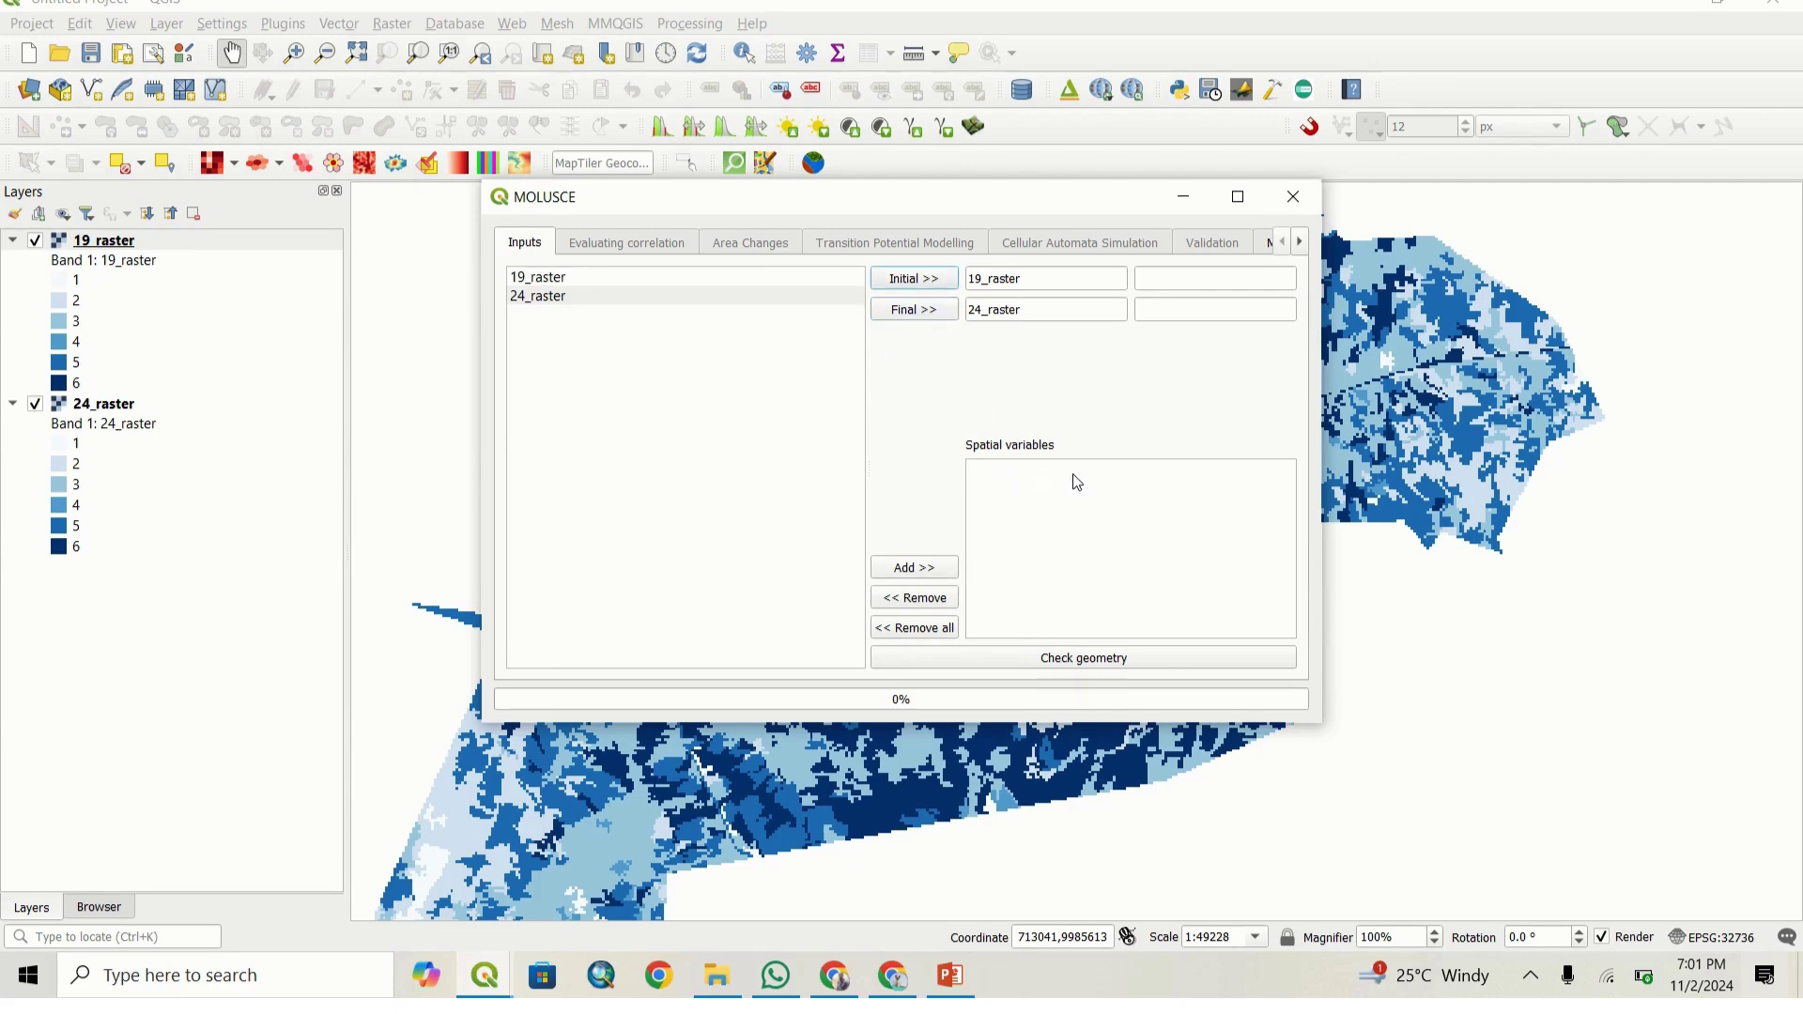
Step: Add 19_raster as a spatial variable and confirm the raster geometries match
{"action": "left_click", "coordinate": [621, 276]}
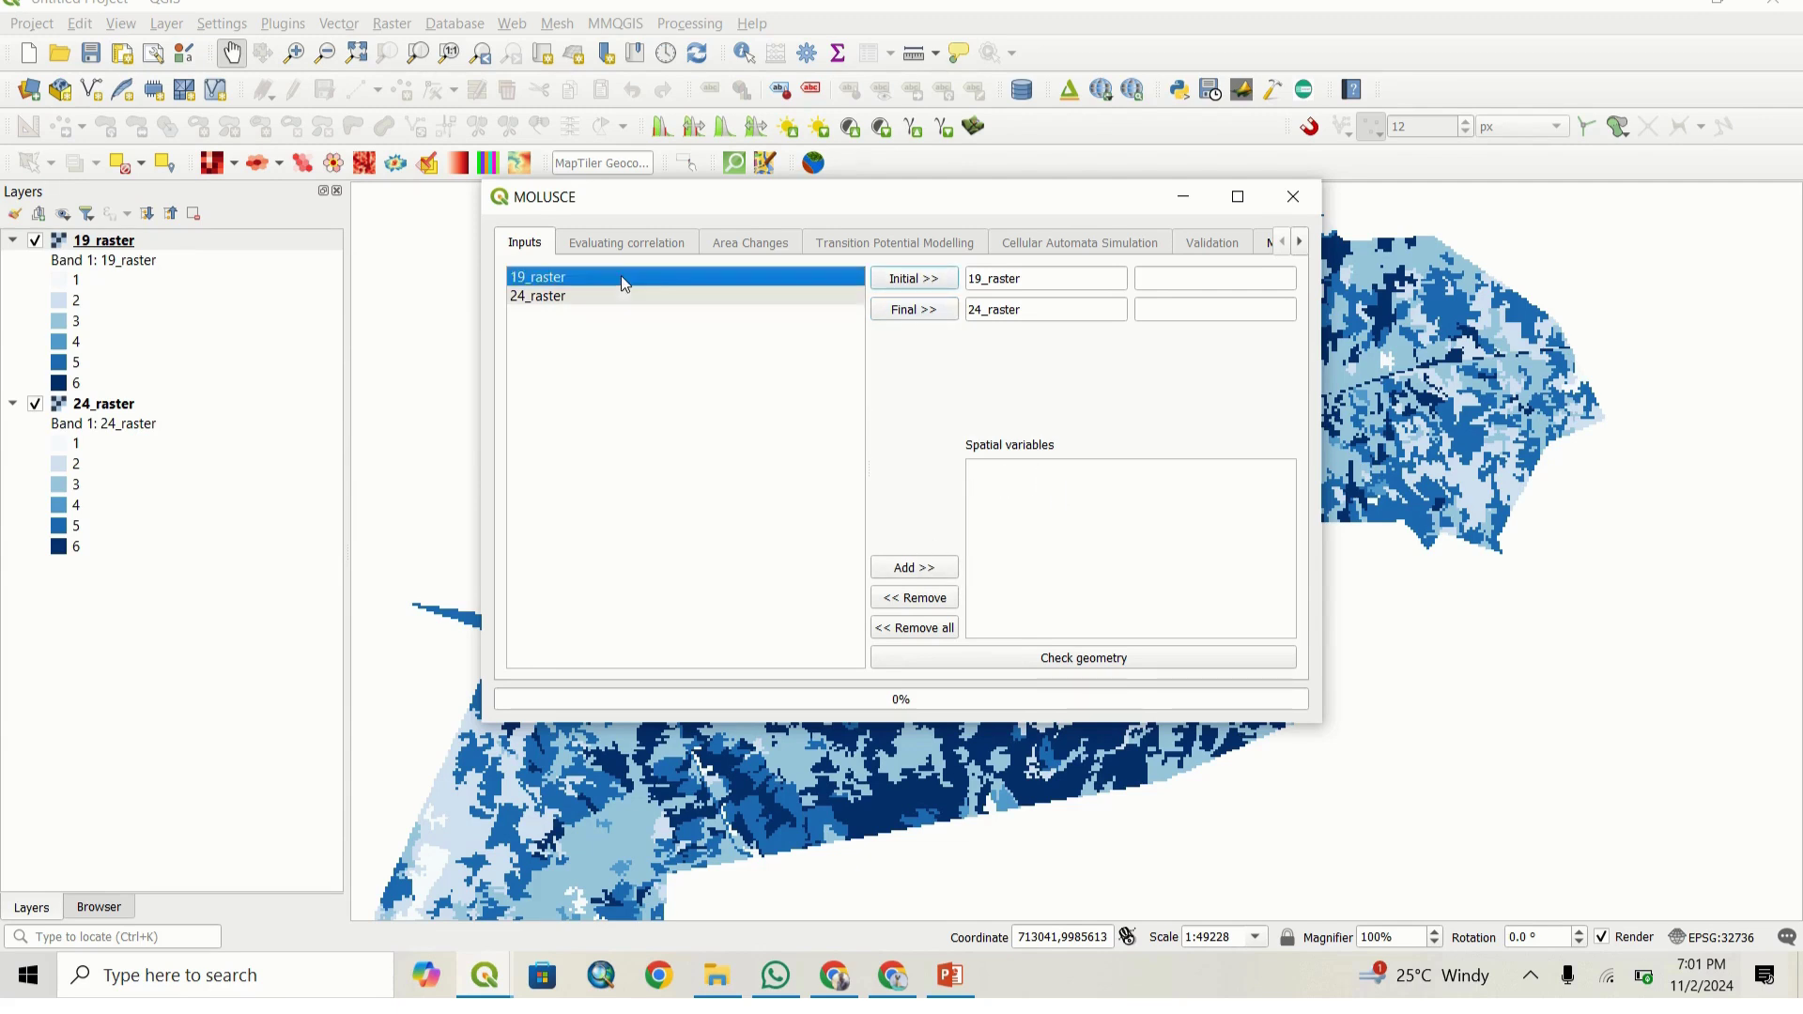
{"action": "left_click", "coordinate": [918, 571]}
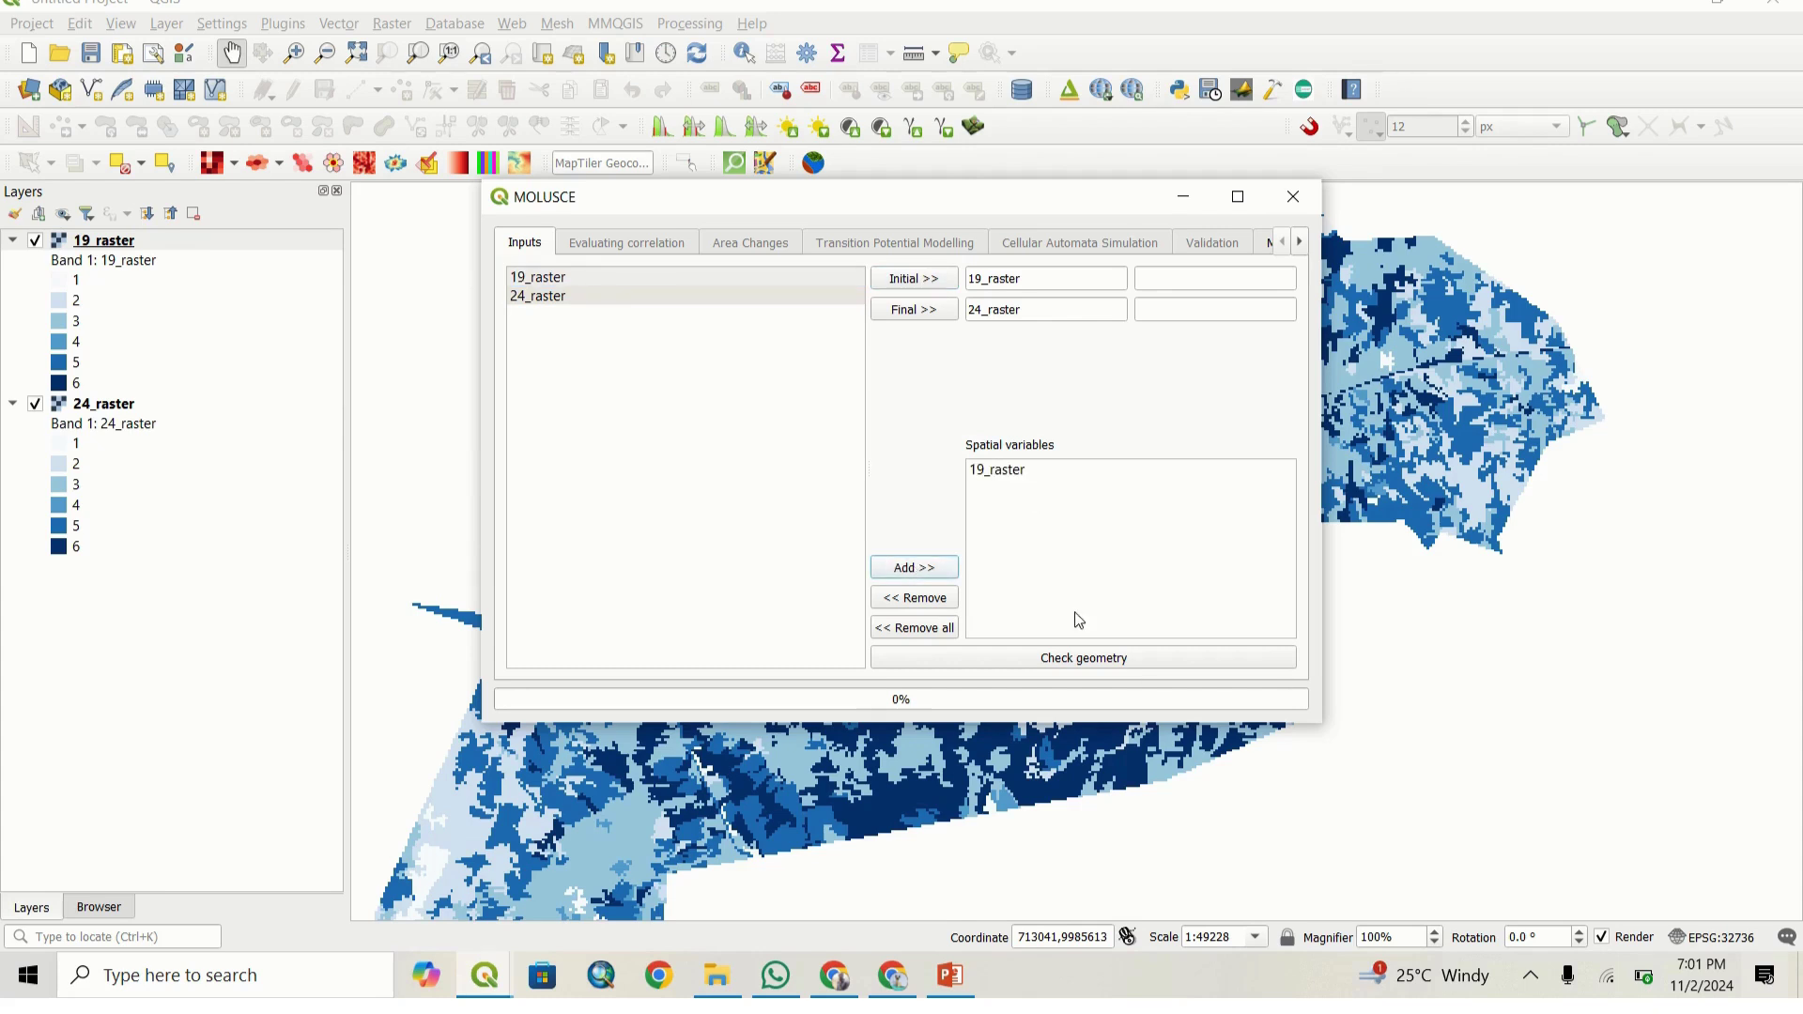
{"action": "left_click", "coordinate": [1022, 661]}
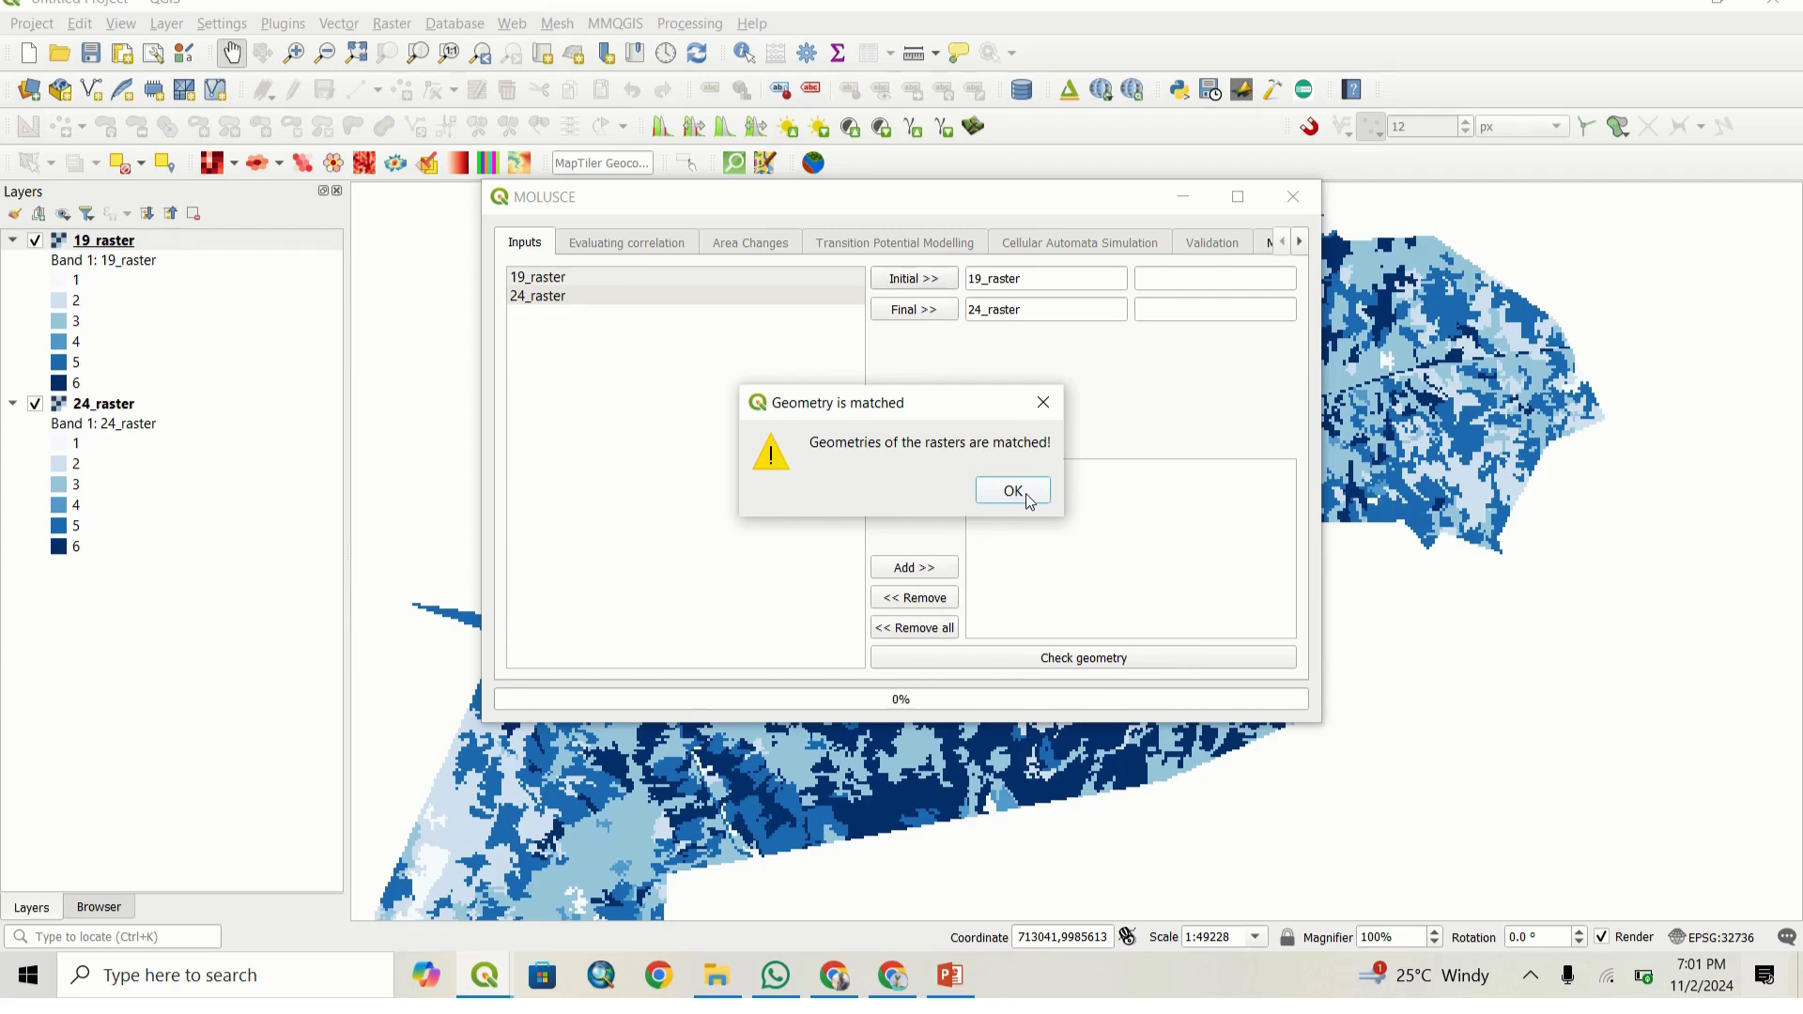
{"action": "left_click", "coordinate": [1025, 493]}
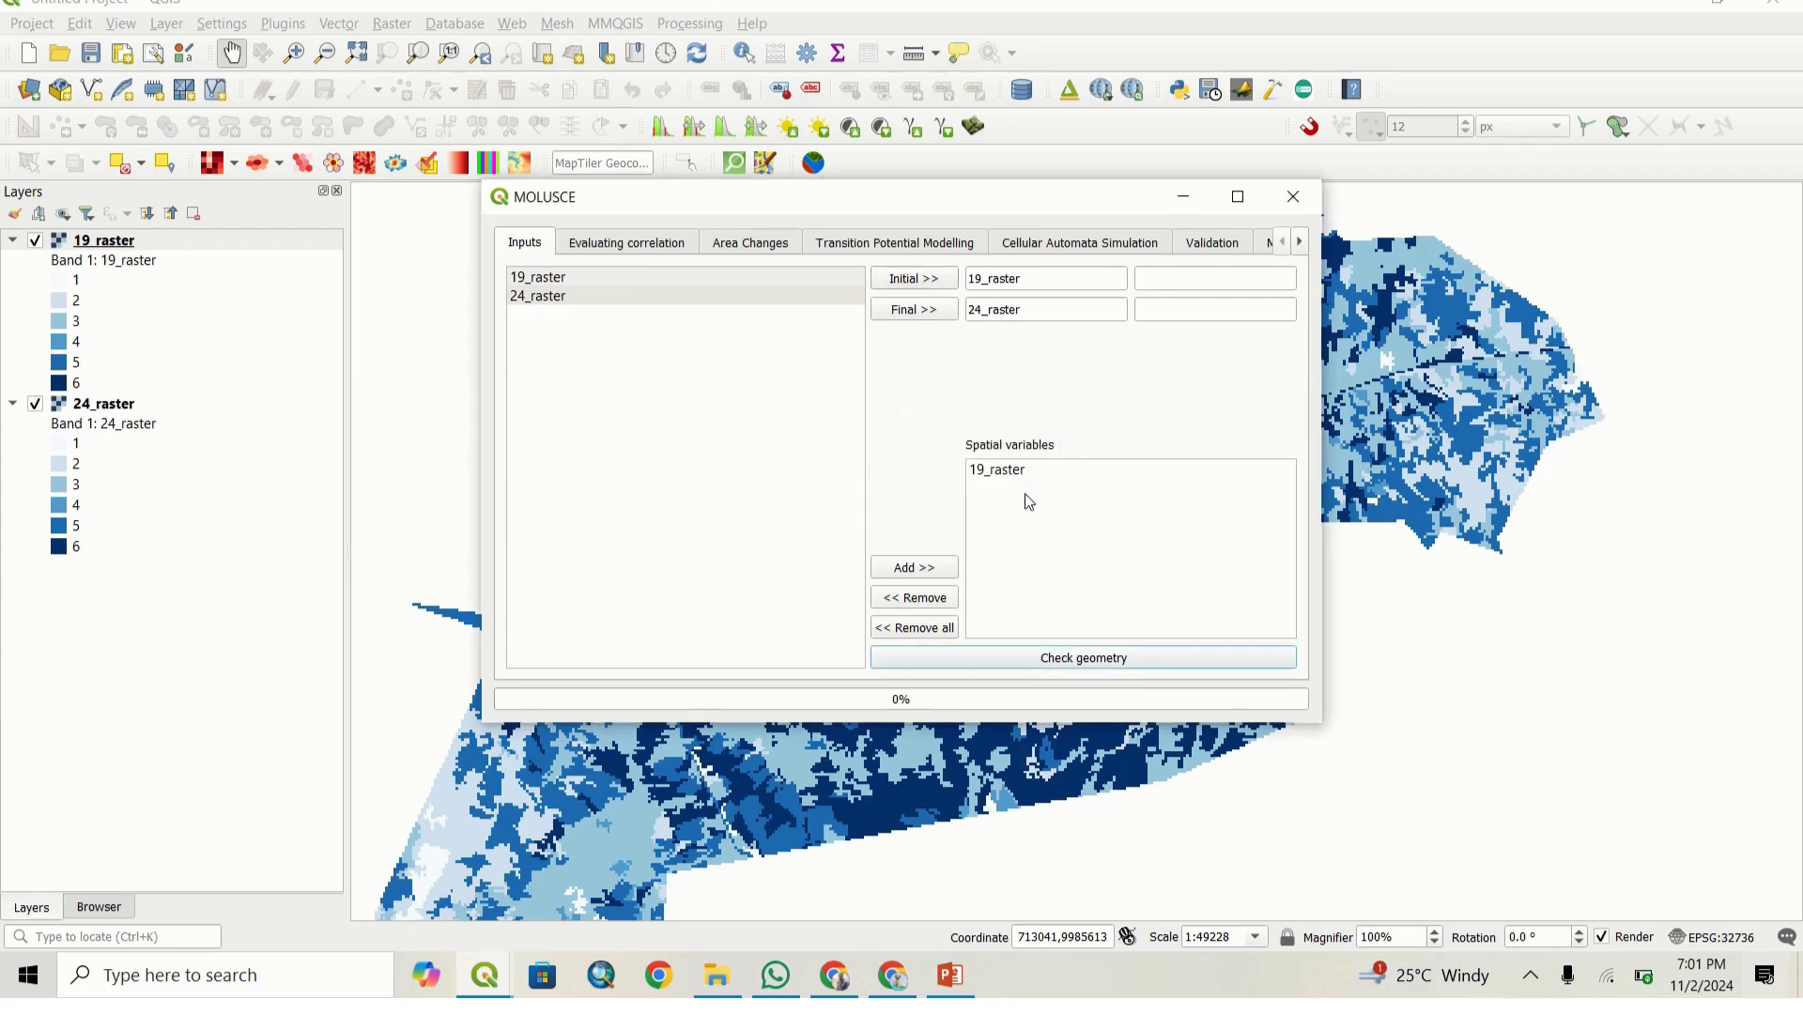
Step: Replace the spatial variable with 24_raster, recheck geometry, and go to Evaluating correlation
{"action": "left_click", "coordinate": [597, 298]}
{"action": "left_click", "coordinate": [934, 570]}
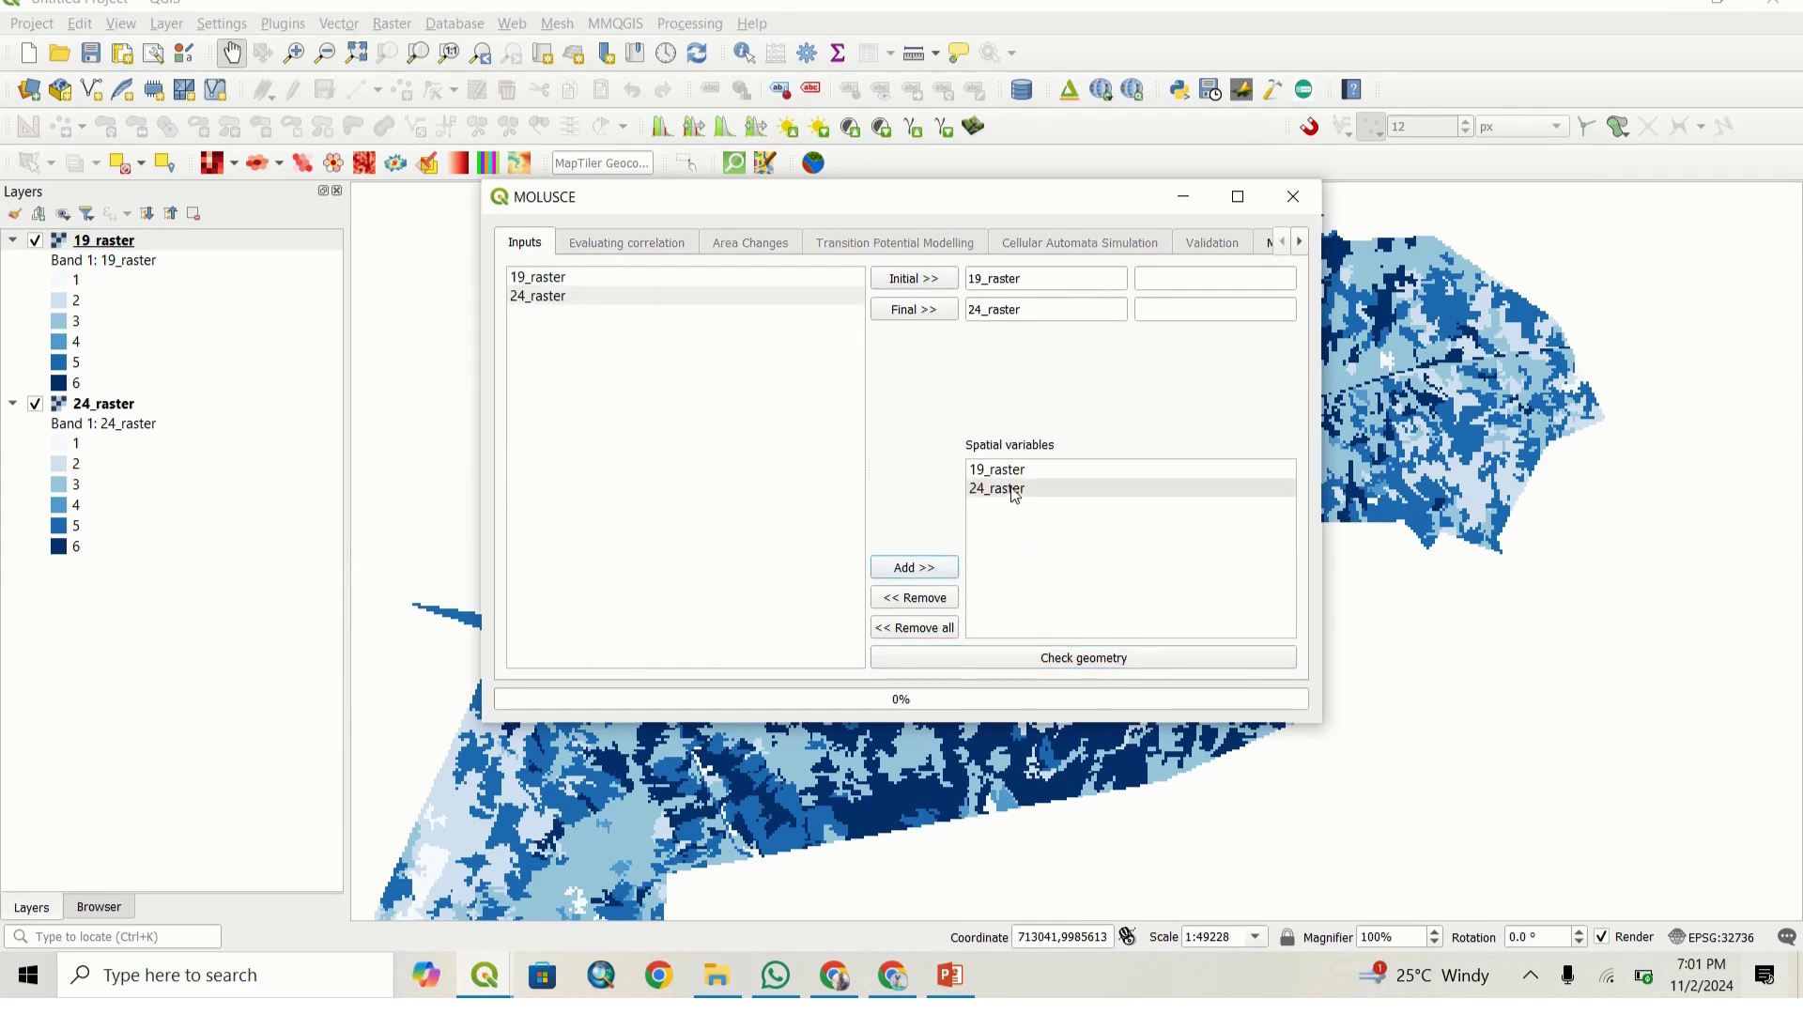
{"action": "left_click", "coordinate": [1014, 471]}
{"action": "left_click", "coordinate": [946, 601]}
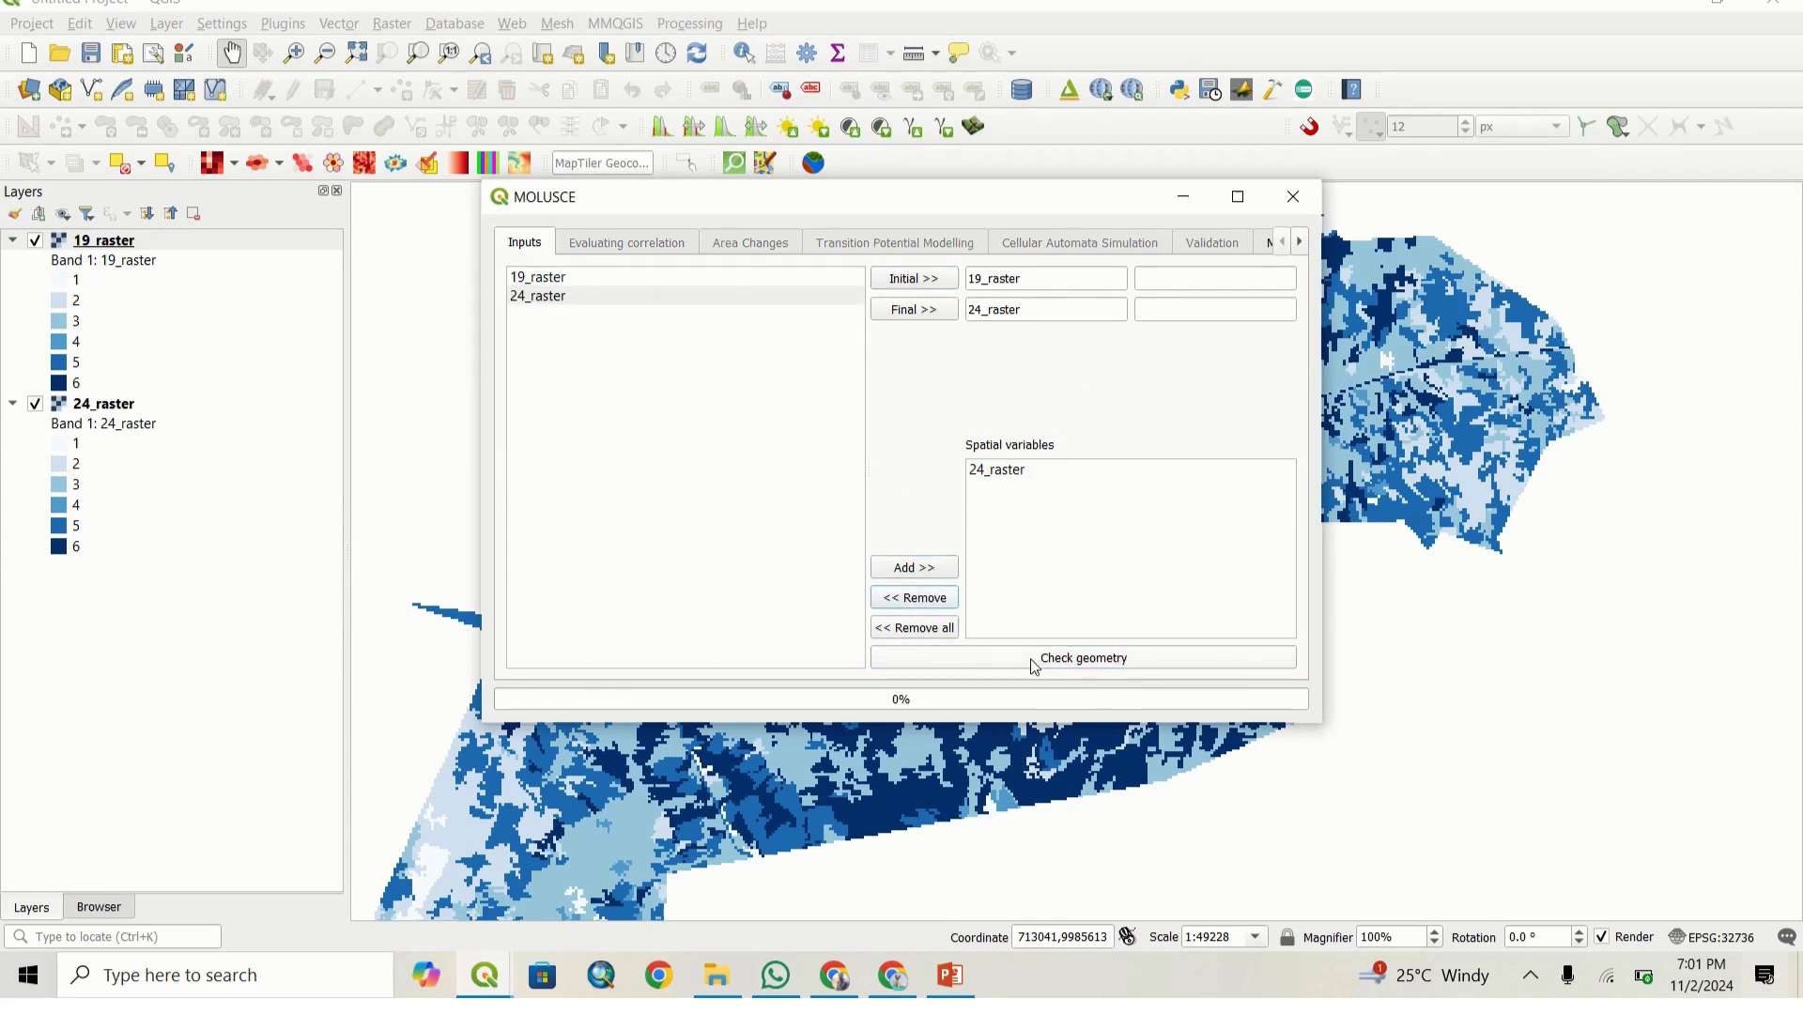
{"action": "left_click", "coordinate": [1033, 657]}
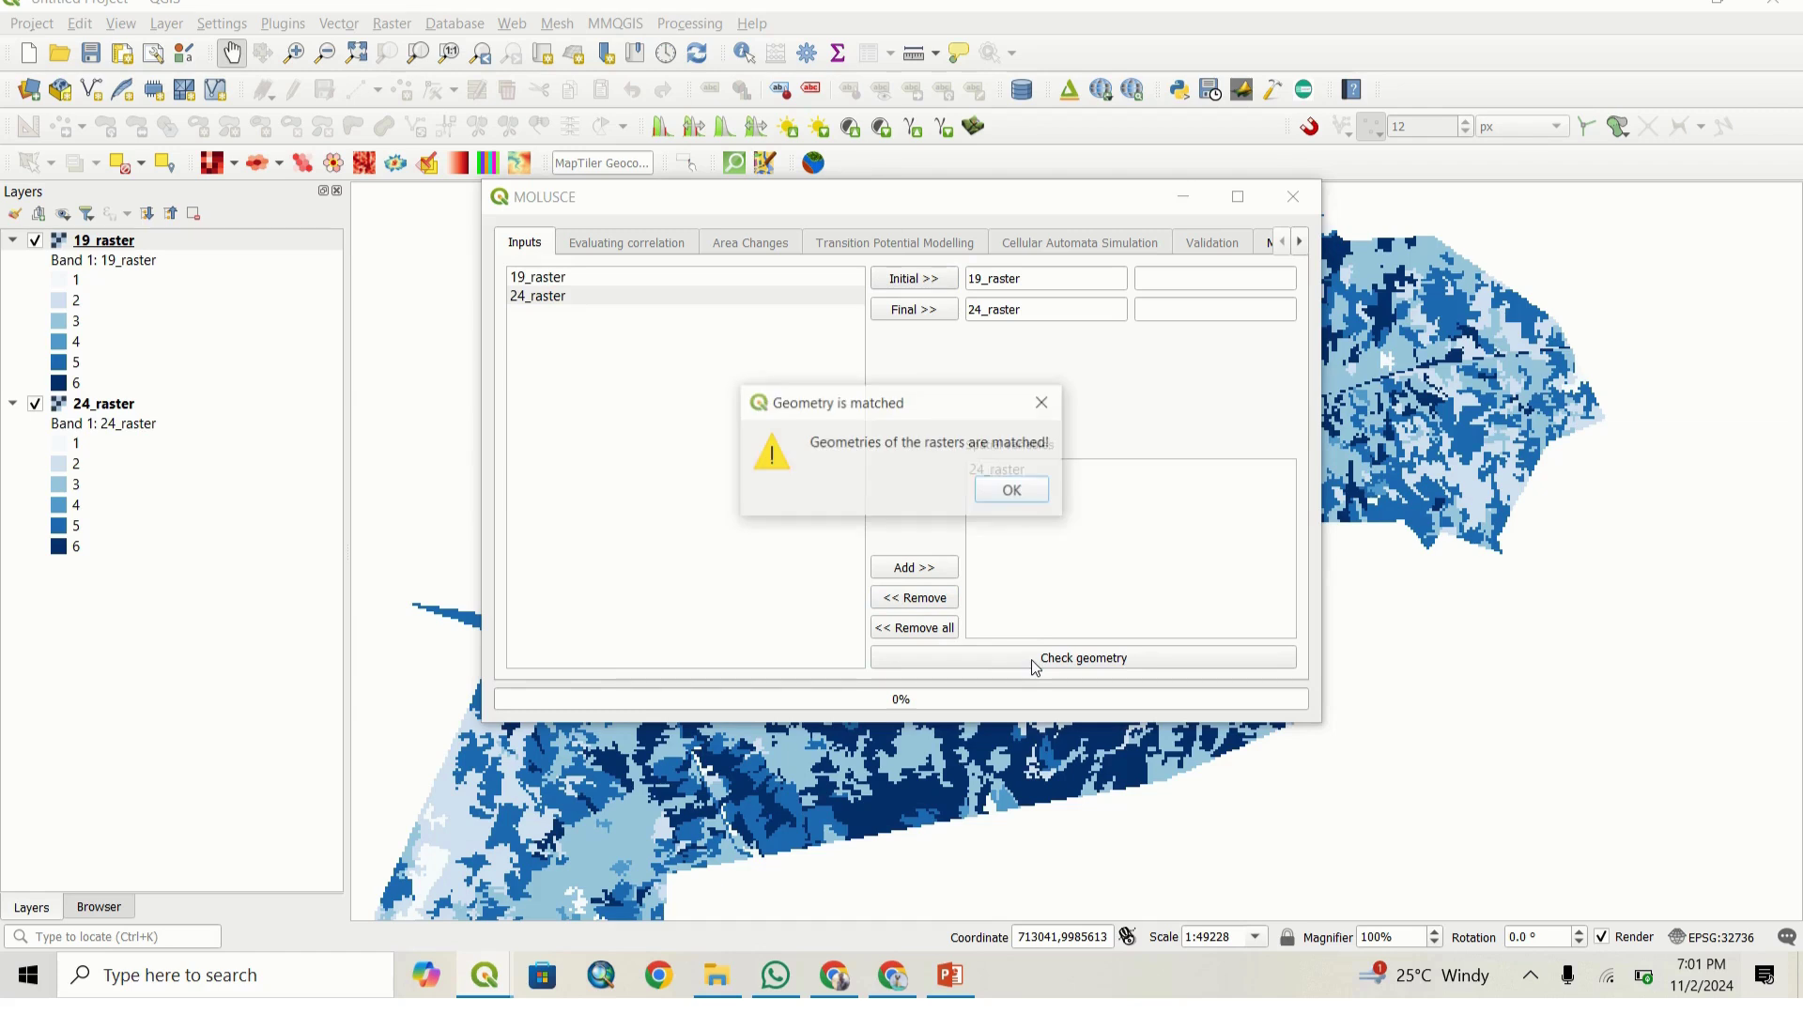
{"action": "left_click", "coordinate": [1011, 490]}
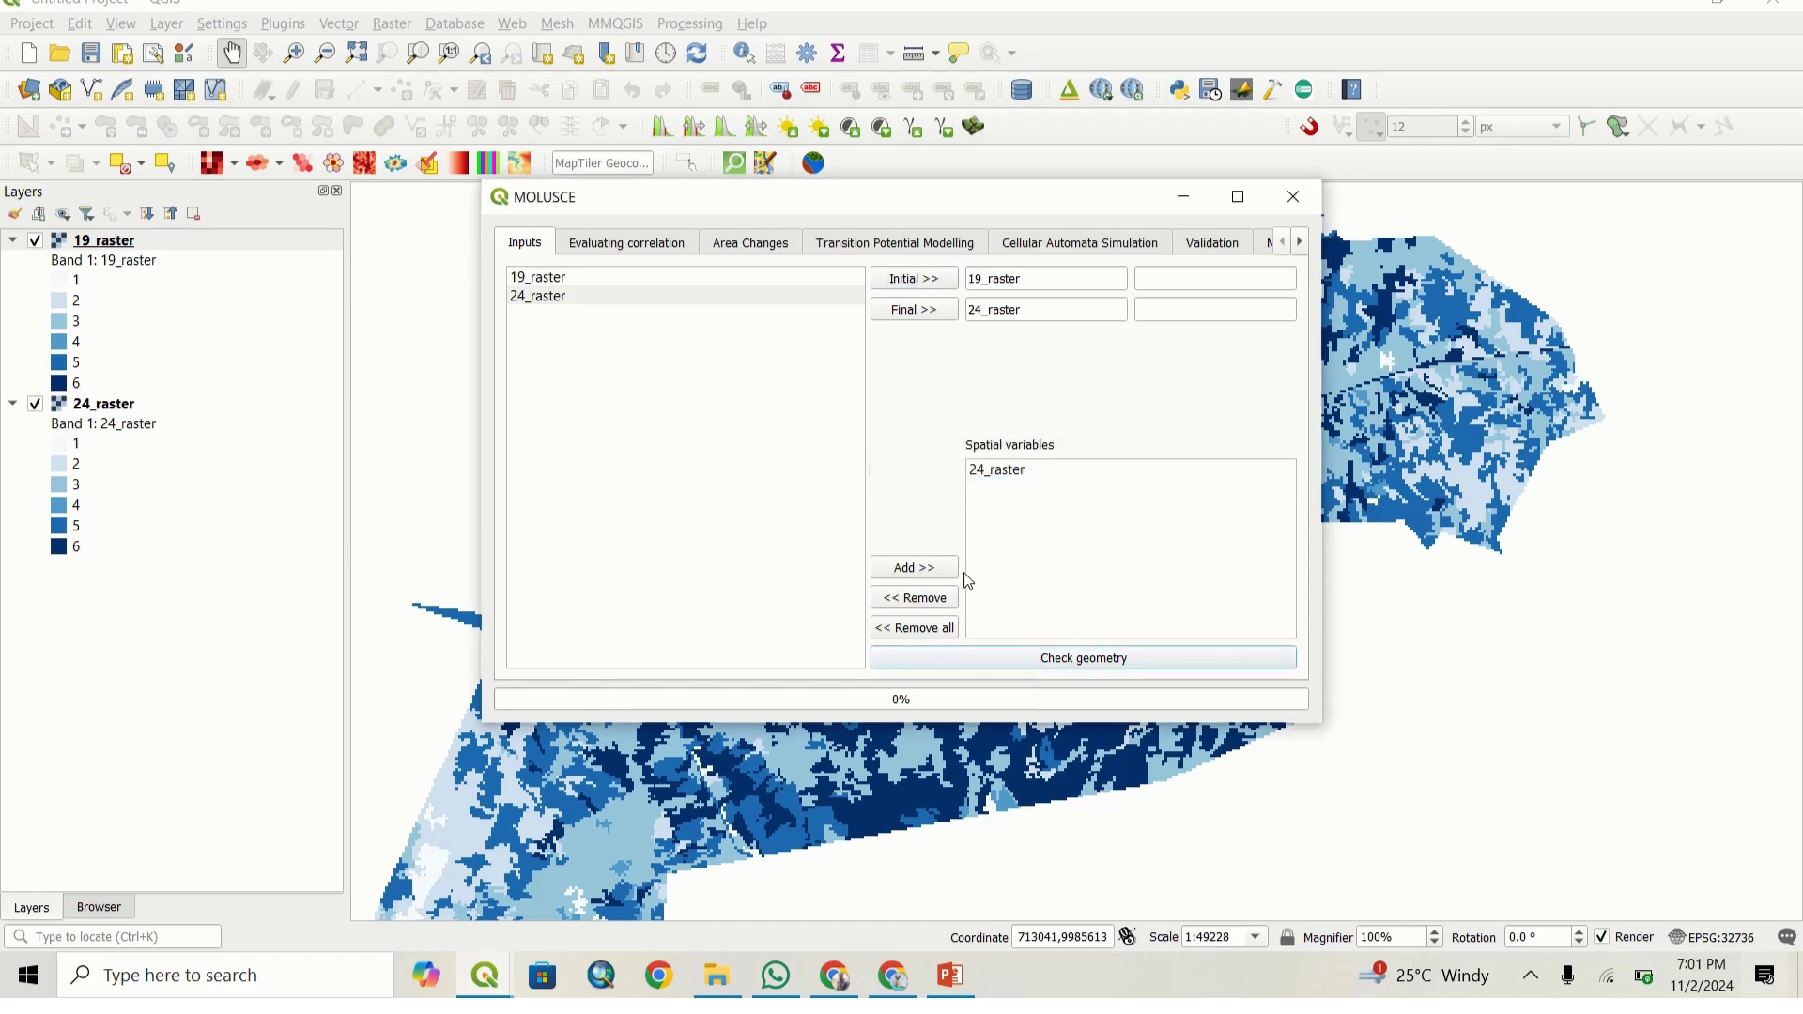
{"action": "left_click", "coordinate": [616, 250]}
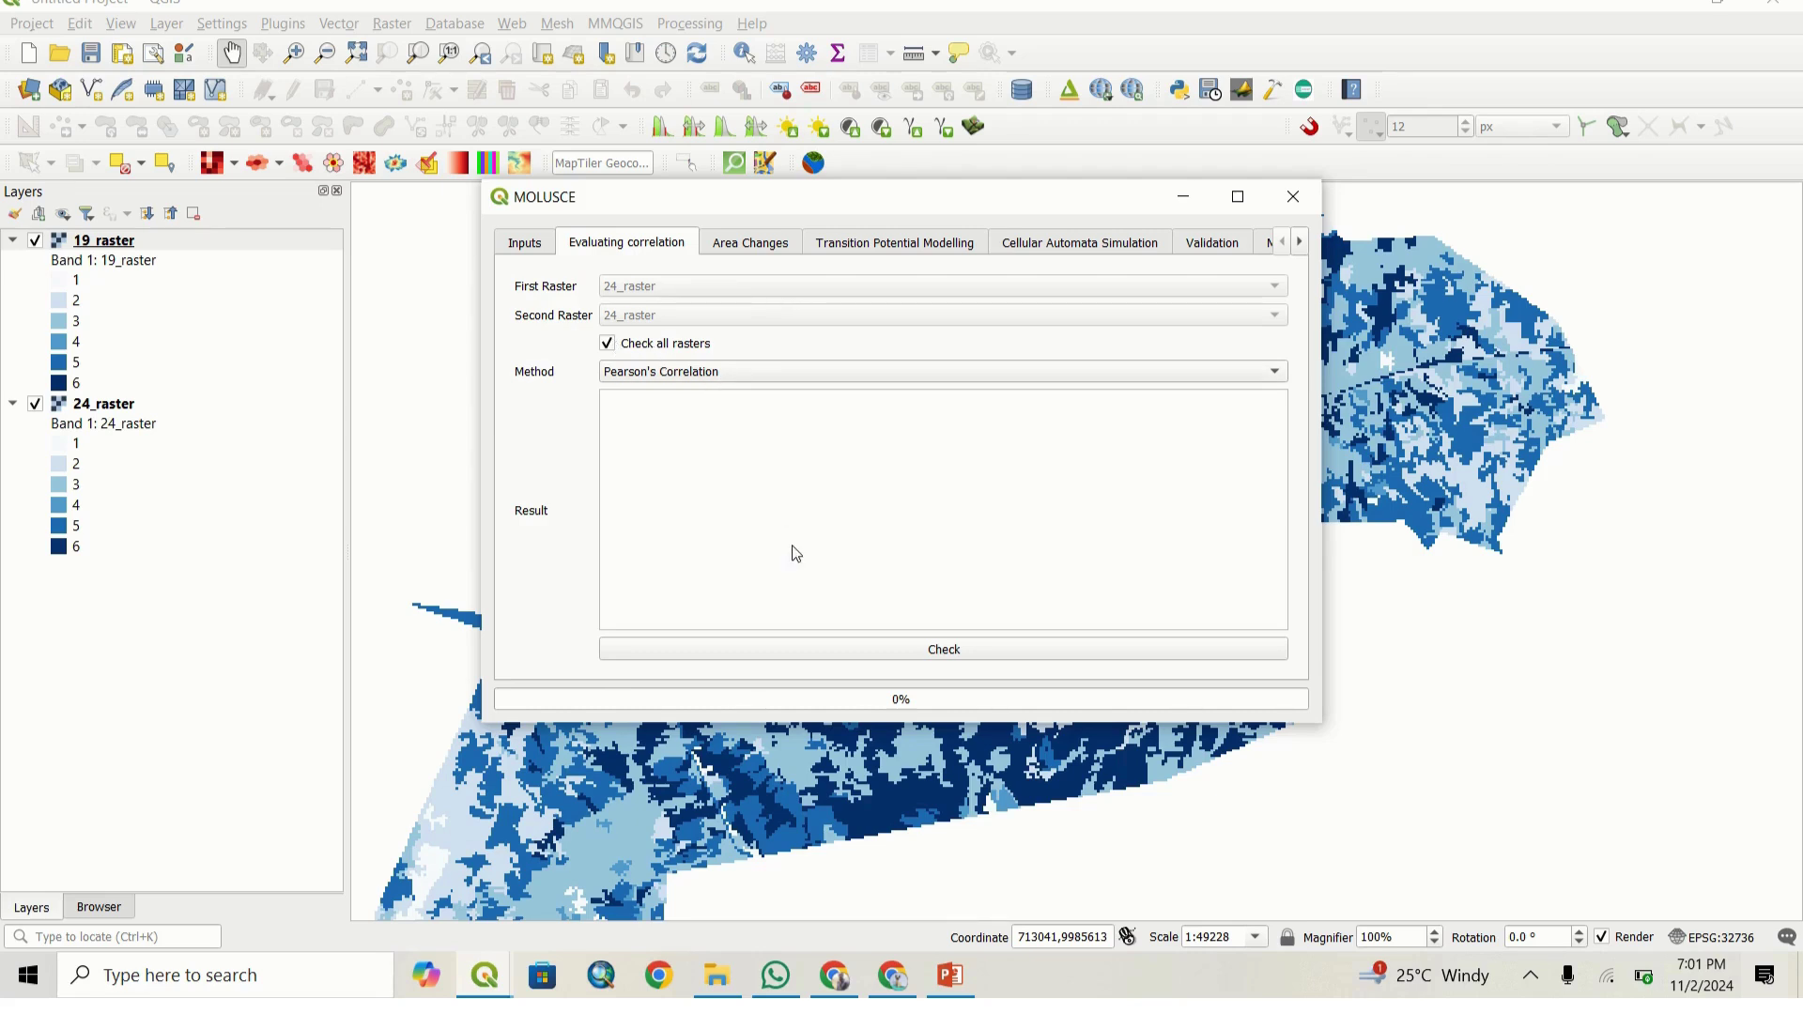
Step: Untick Check all rasters, use 24_raster for both rasters, and get correlation 1.0
{"action": "left_click", "coordinate": [608, 343]}
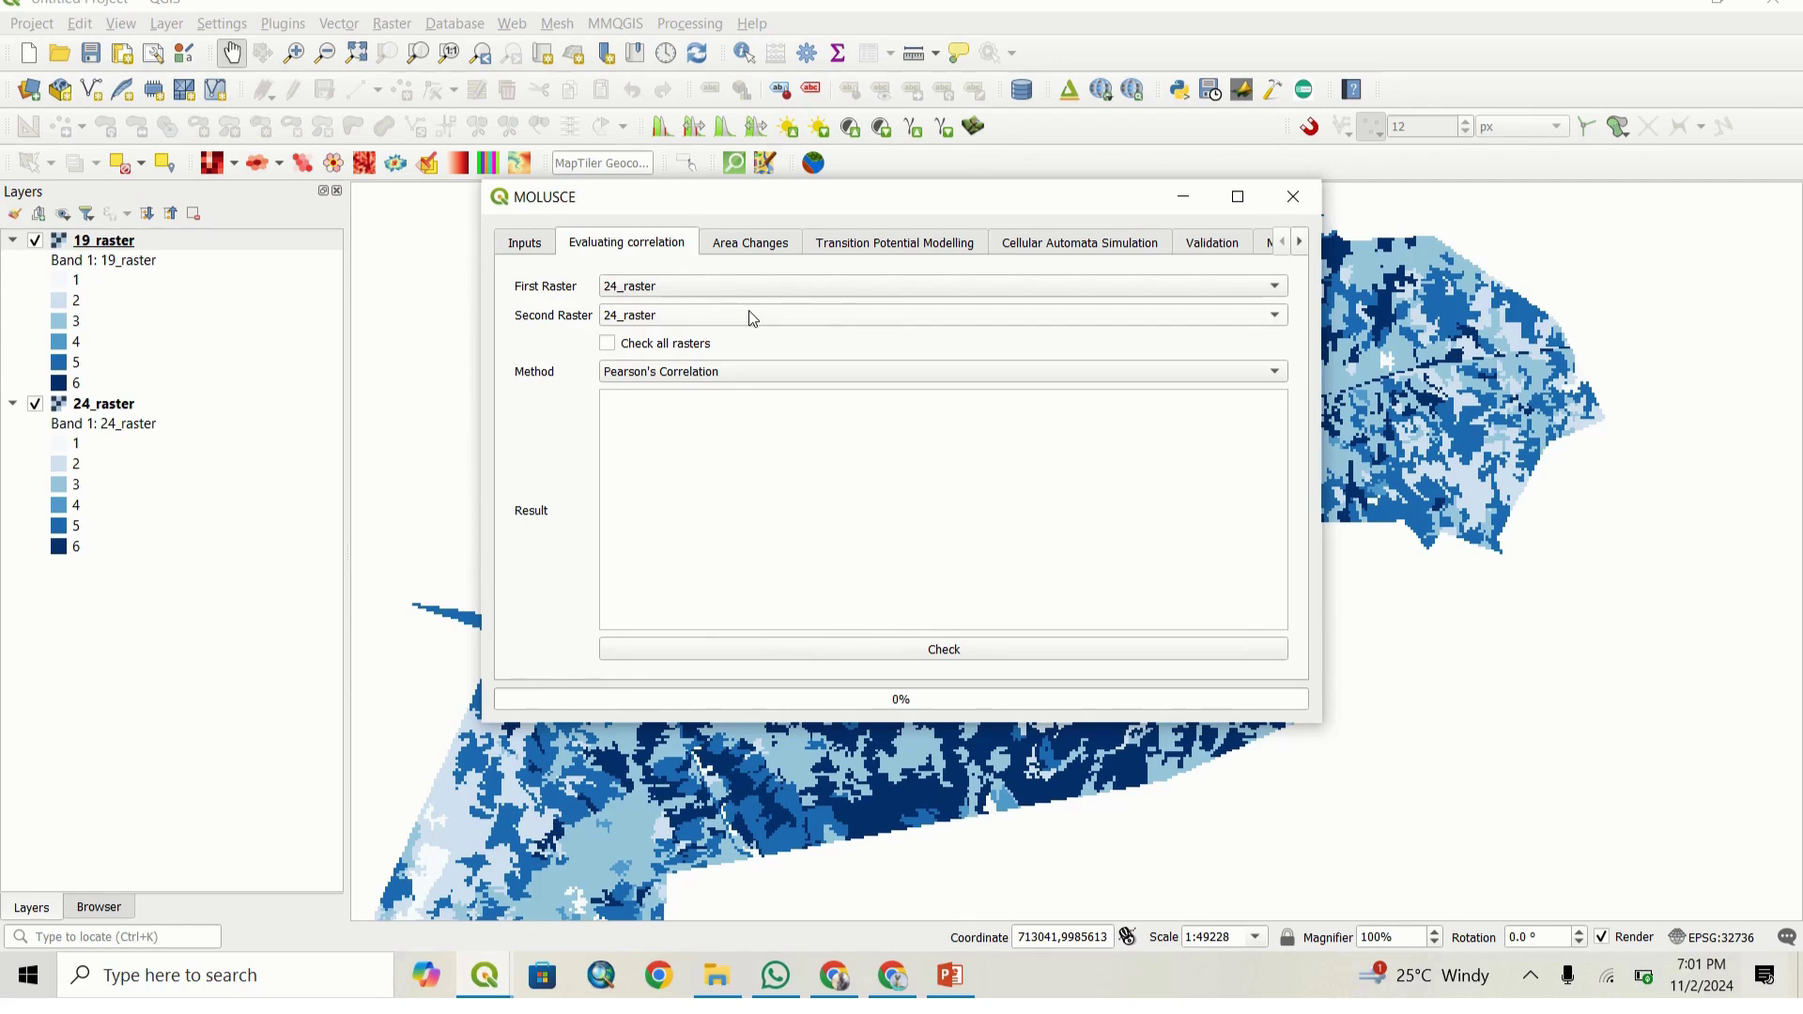
{"action": "left_click", "coordinate": [748, 295]}
{"action": "left_click", "coordinate": [707, 290]}
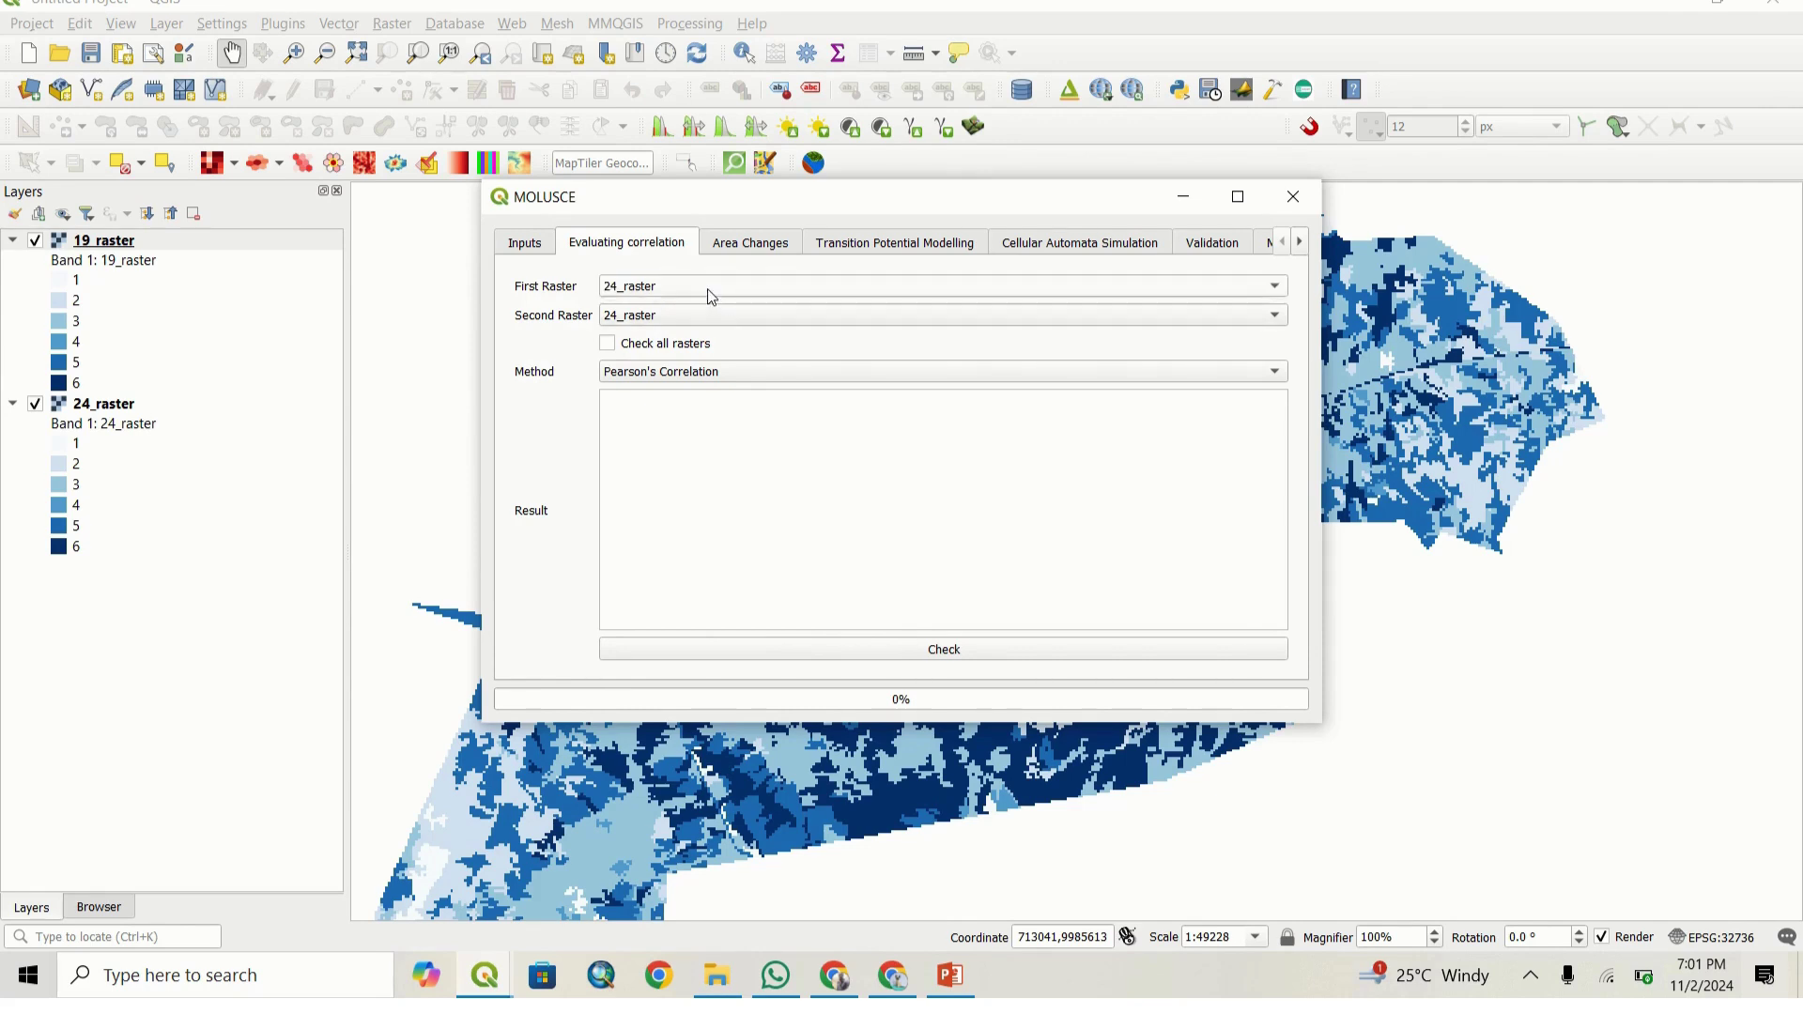
{"action": "left_click", "coordinate": [708, 296]}
{"action": "left_click", "coordinate": [712, 316]}
{"action": "left_click", "coordinate": [711, 314]}
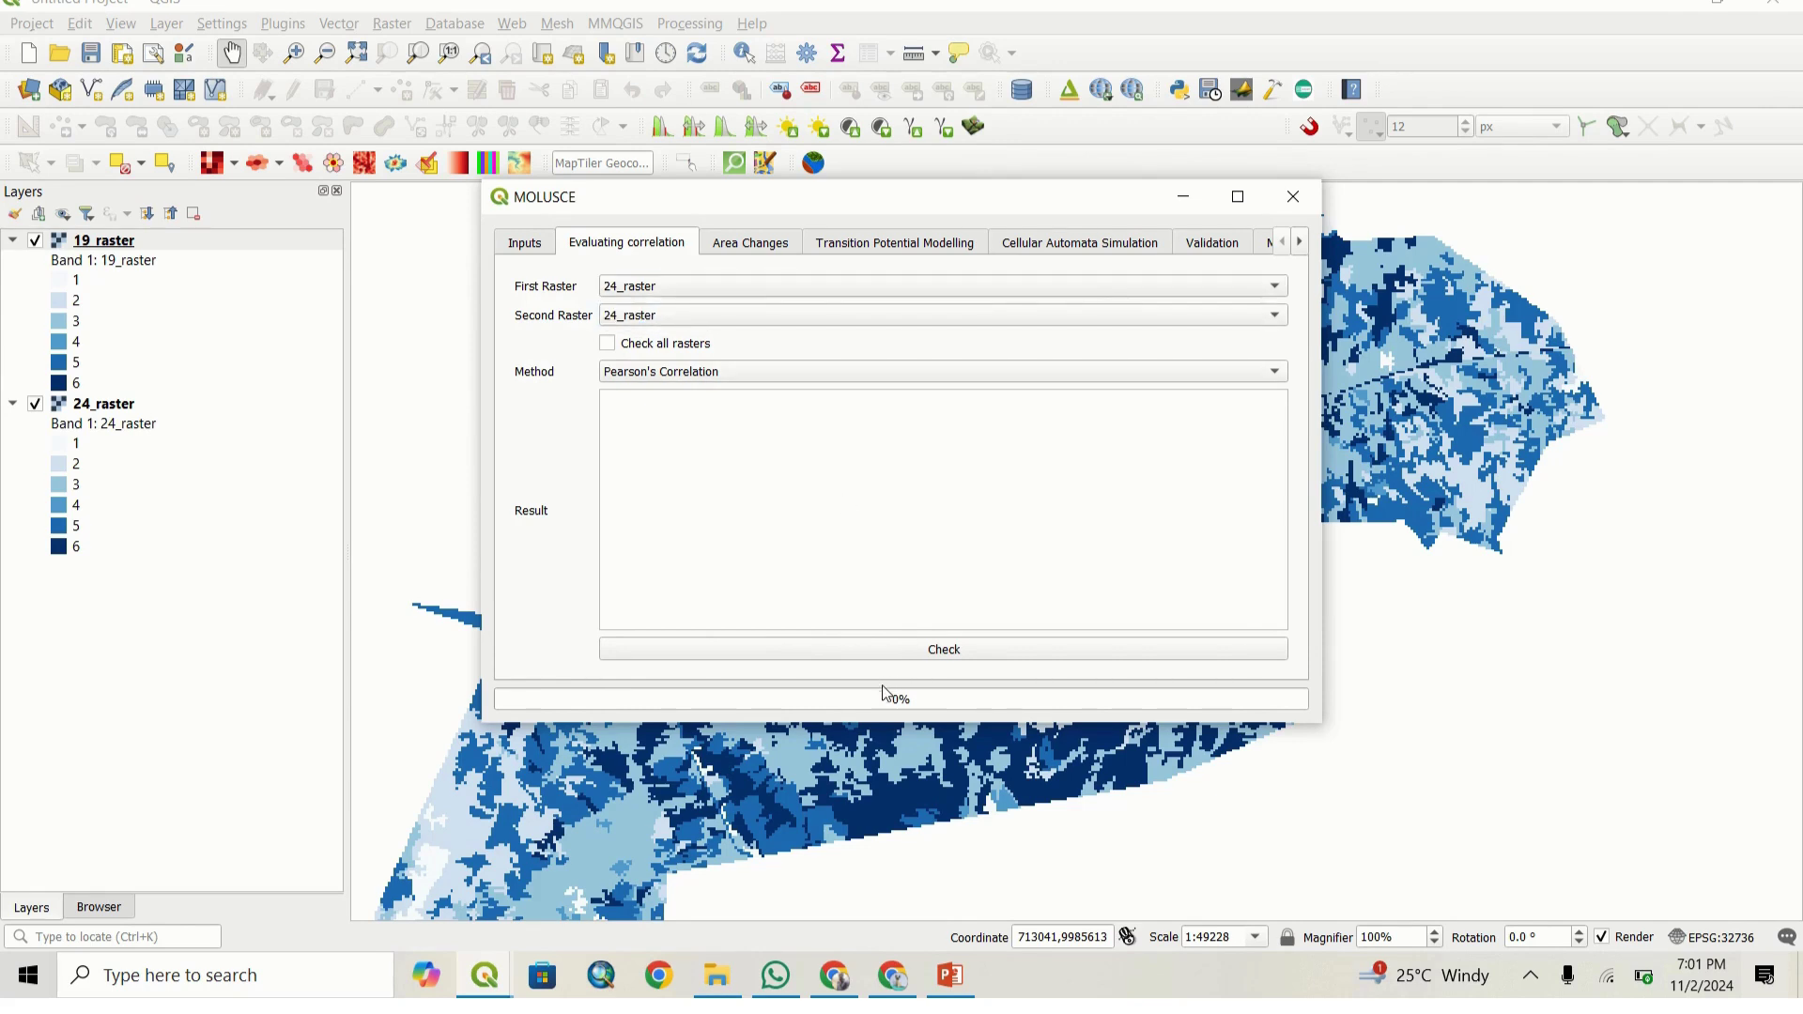
{"action": "left_click", "coordinate": [893, 648]}
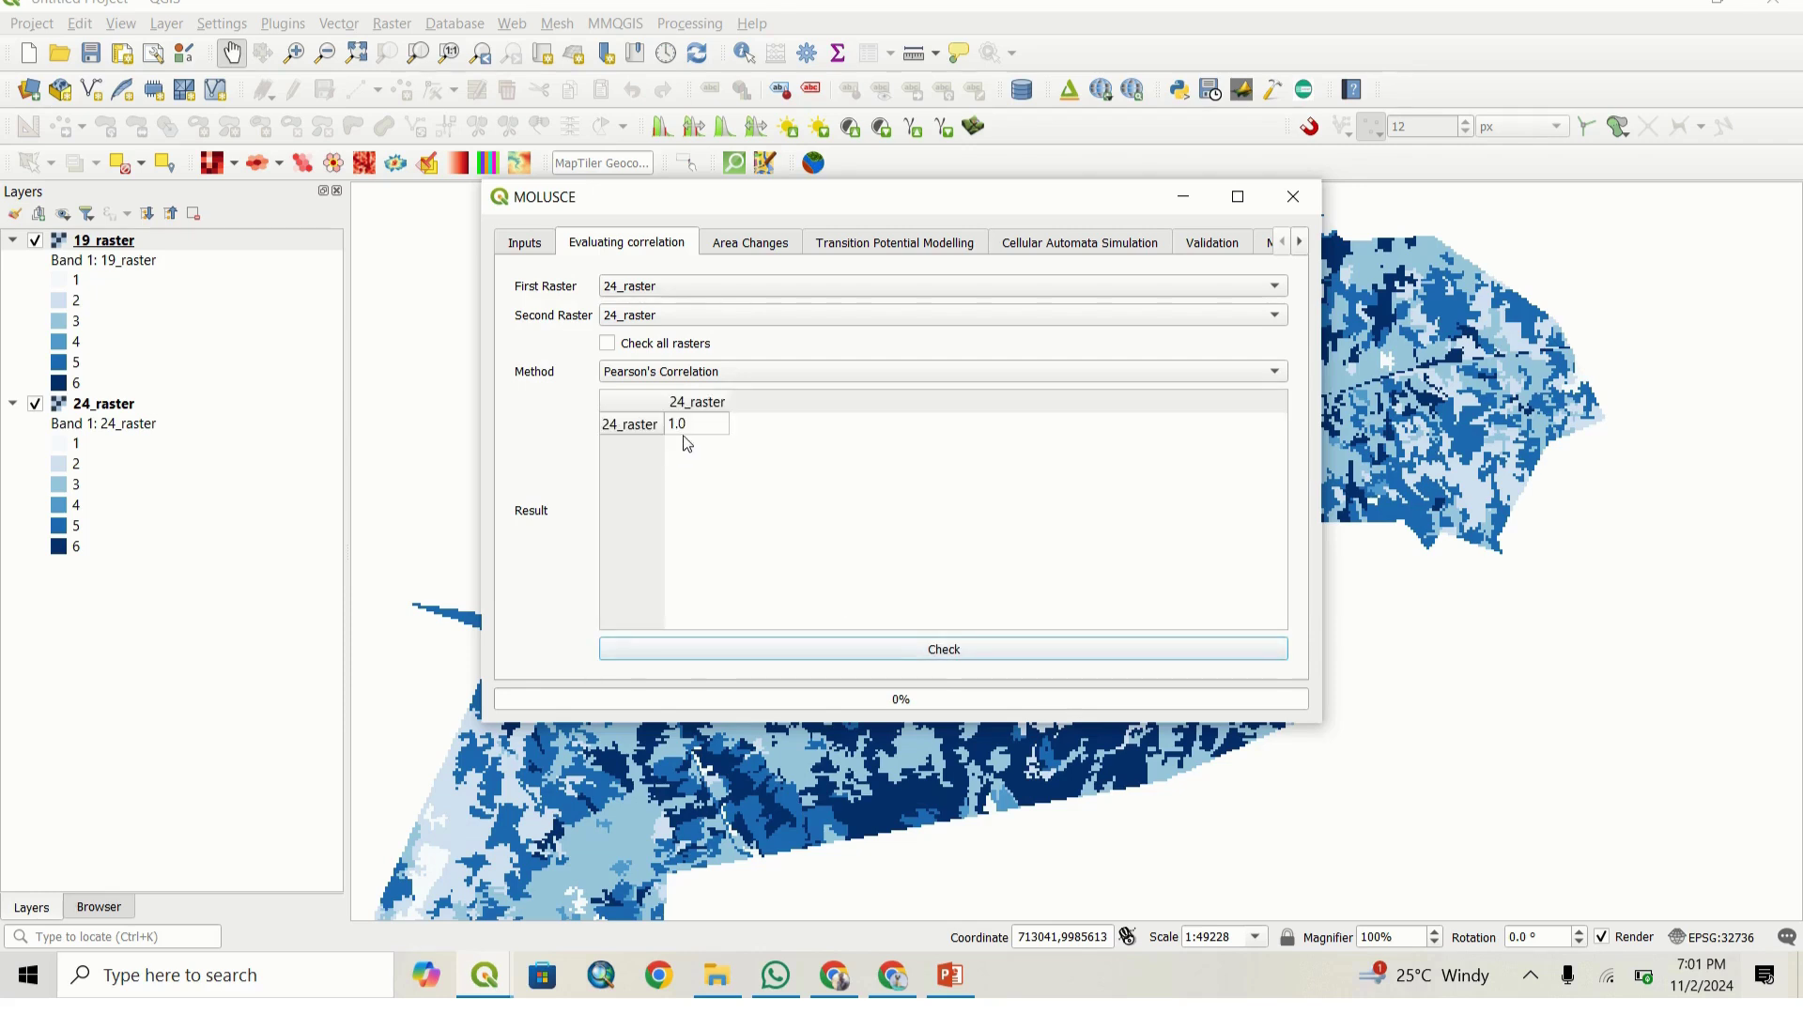
{"action": "left_click", "coordinate": [685, 434]}
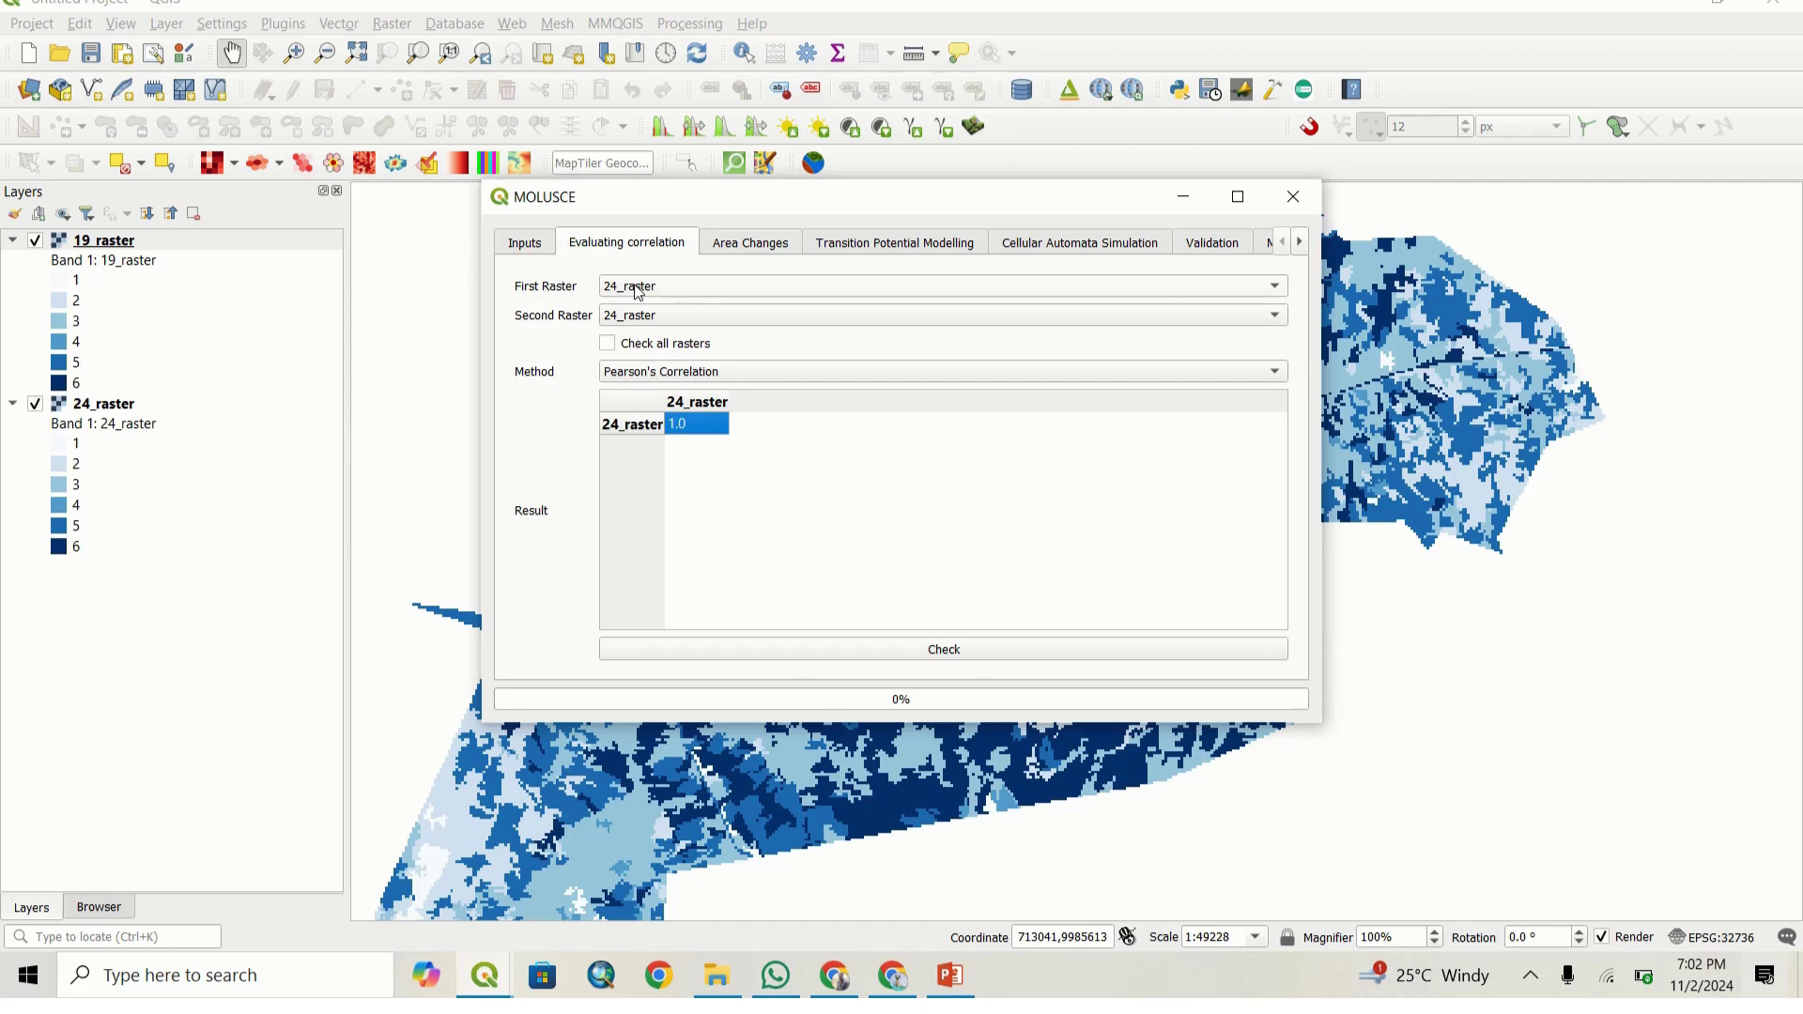
Step: Keep Pearson's Correlation as the correlation method
{"action": "left_click", "coordinate": [640, 377]}
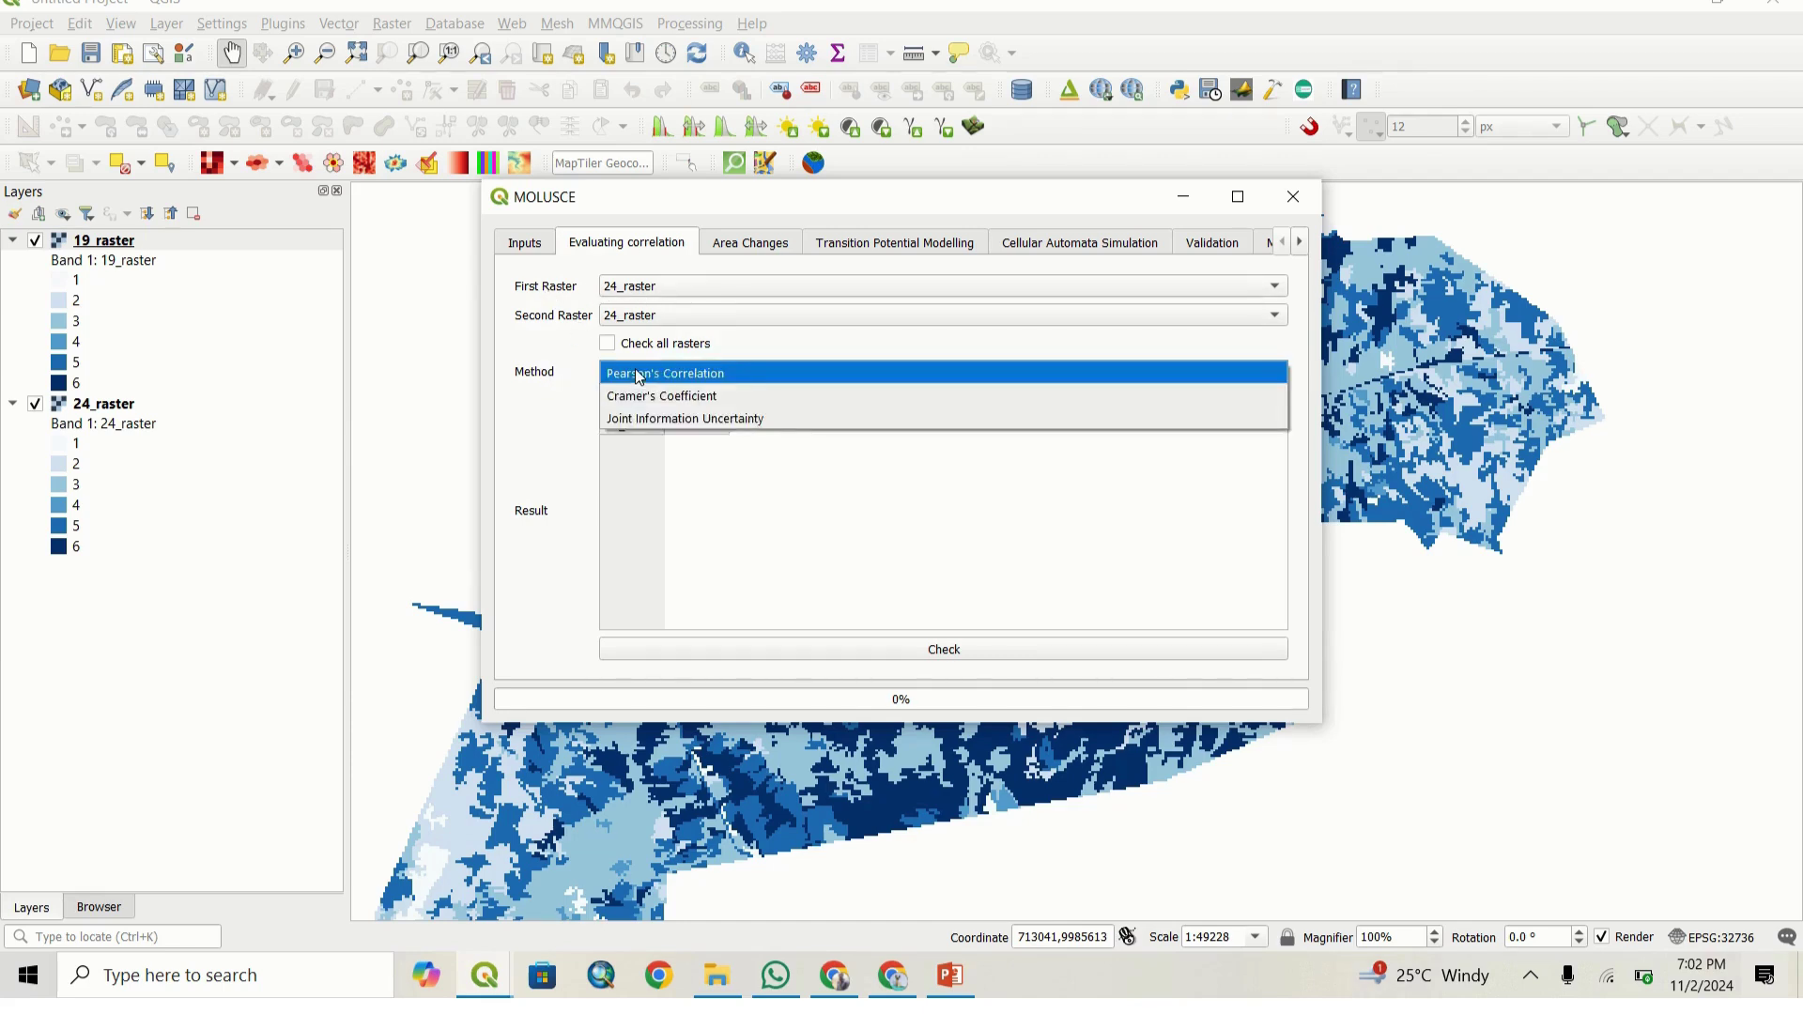
{"action": "left_click", "coordinate": [774, 375]}
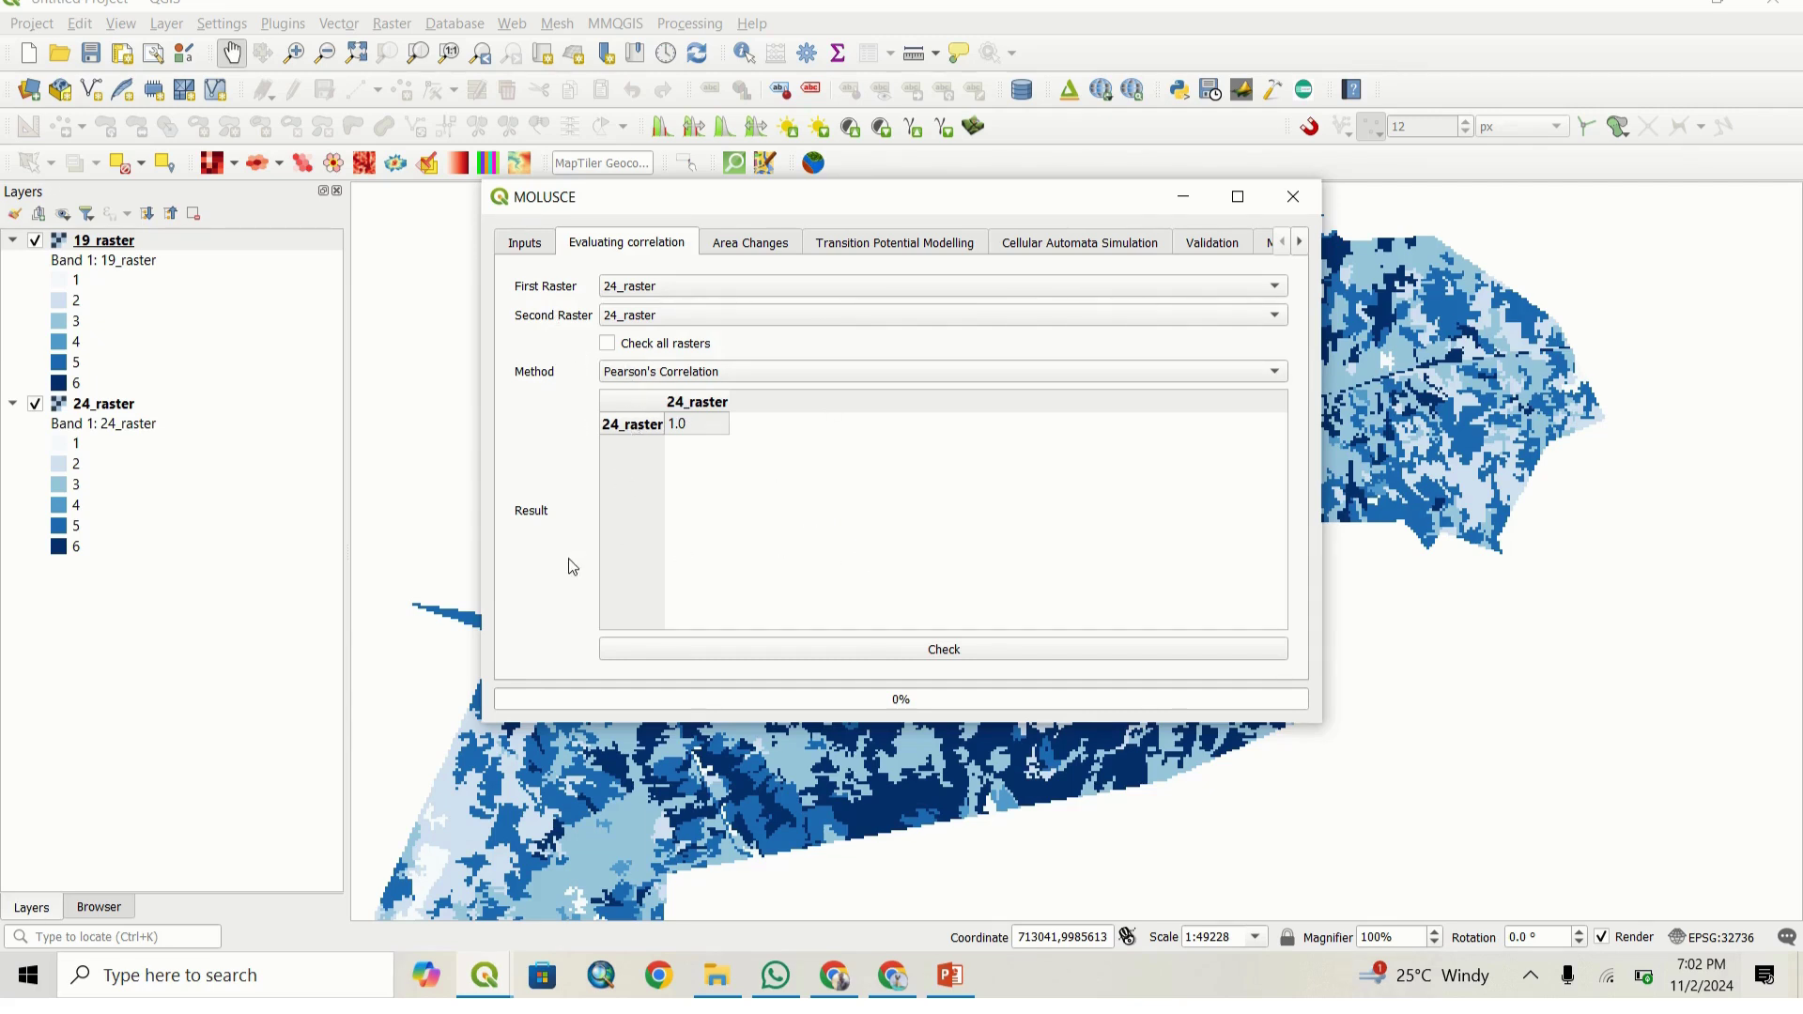
{"action": "left_click", "coordinate": [968, 375]}
{"action": "left_click", "coordinate": [968, 374]}
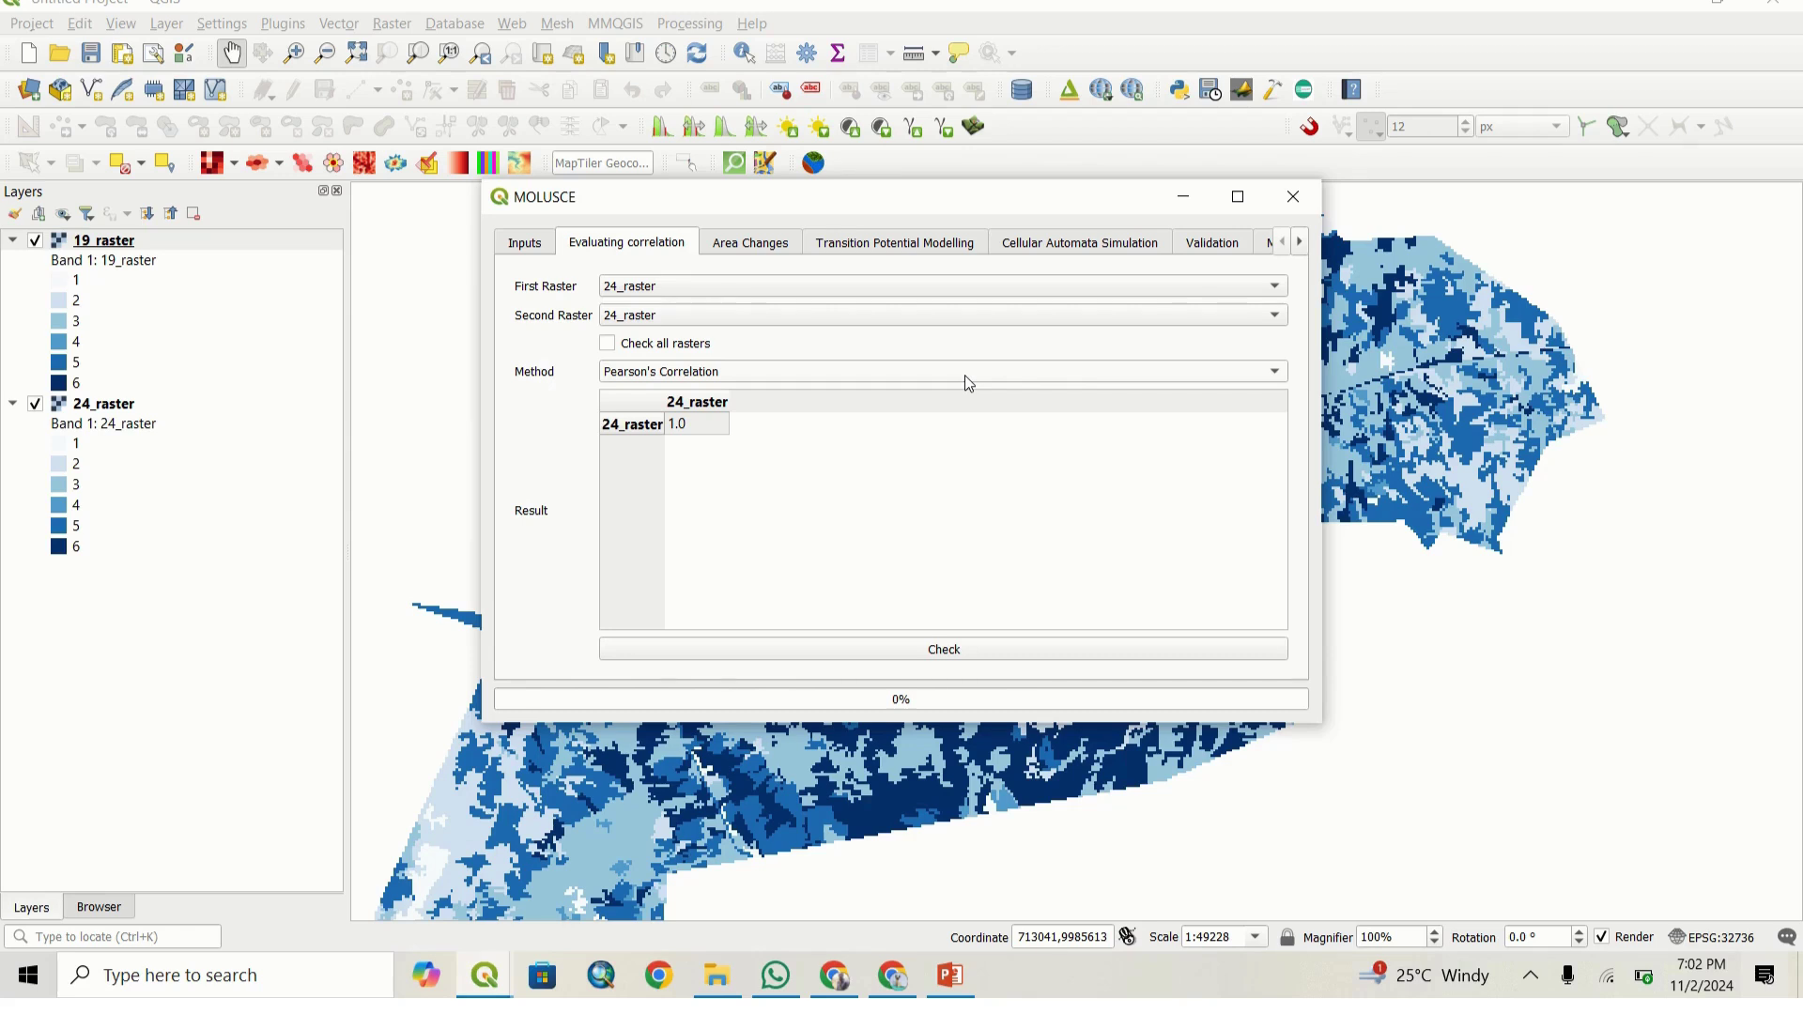
Step: Update the Area Changes tables with class areas reported in sq. km
{"action": "left_click", "coordinate": [734, 244]}
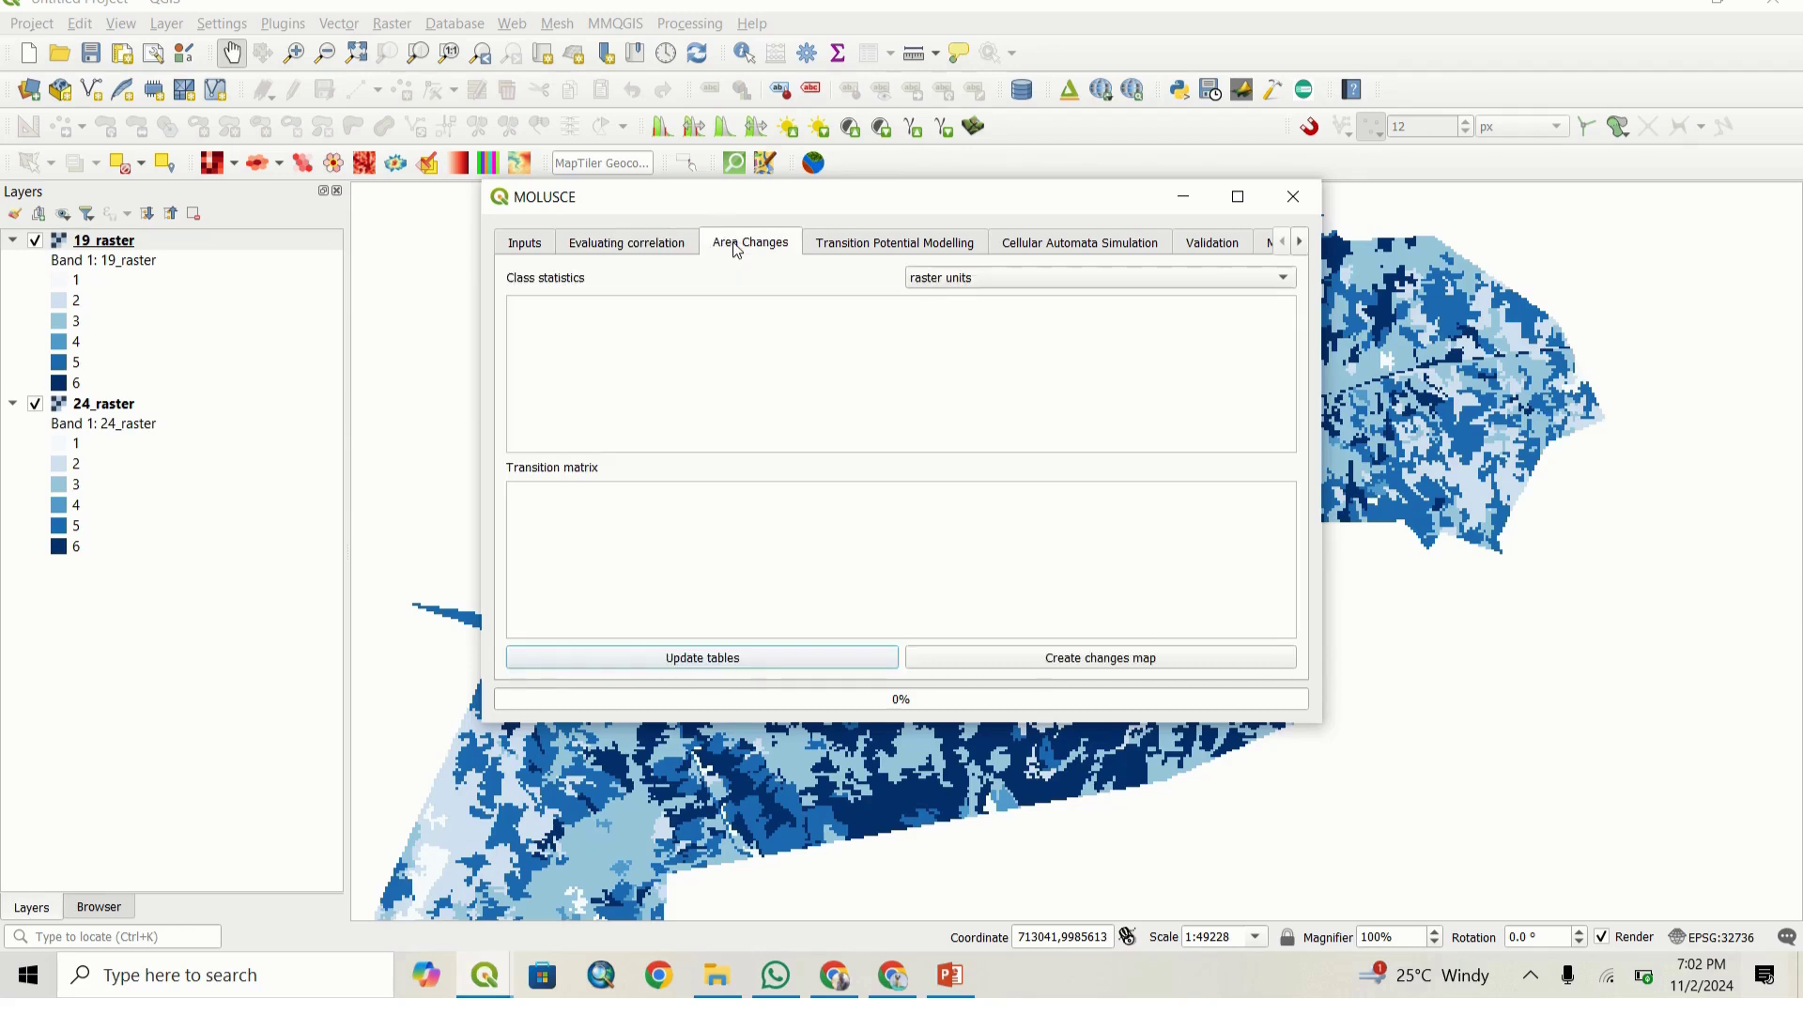
{"action": "left_click", "coordinate": [939, 284]}
{"action": "left_click", "coordinate": [965, 310]}
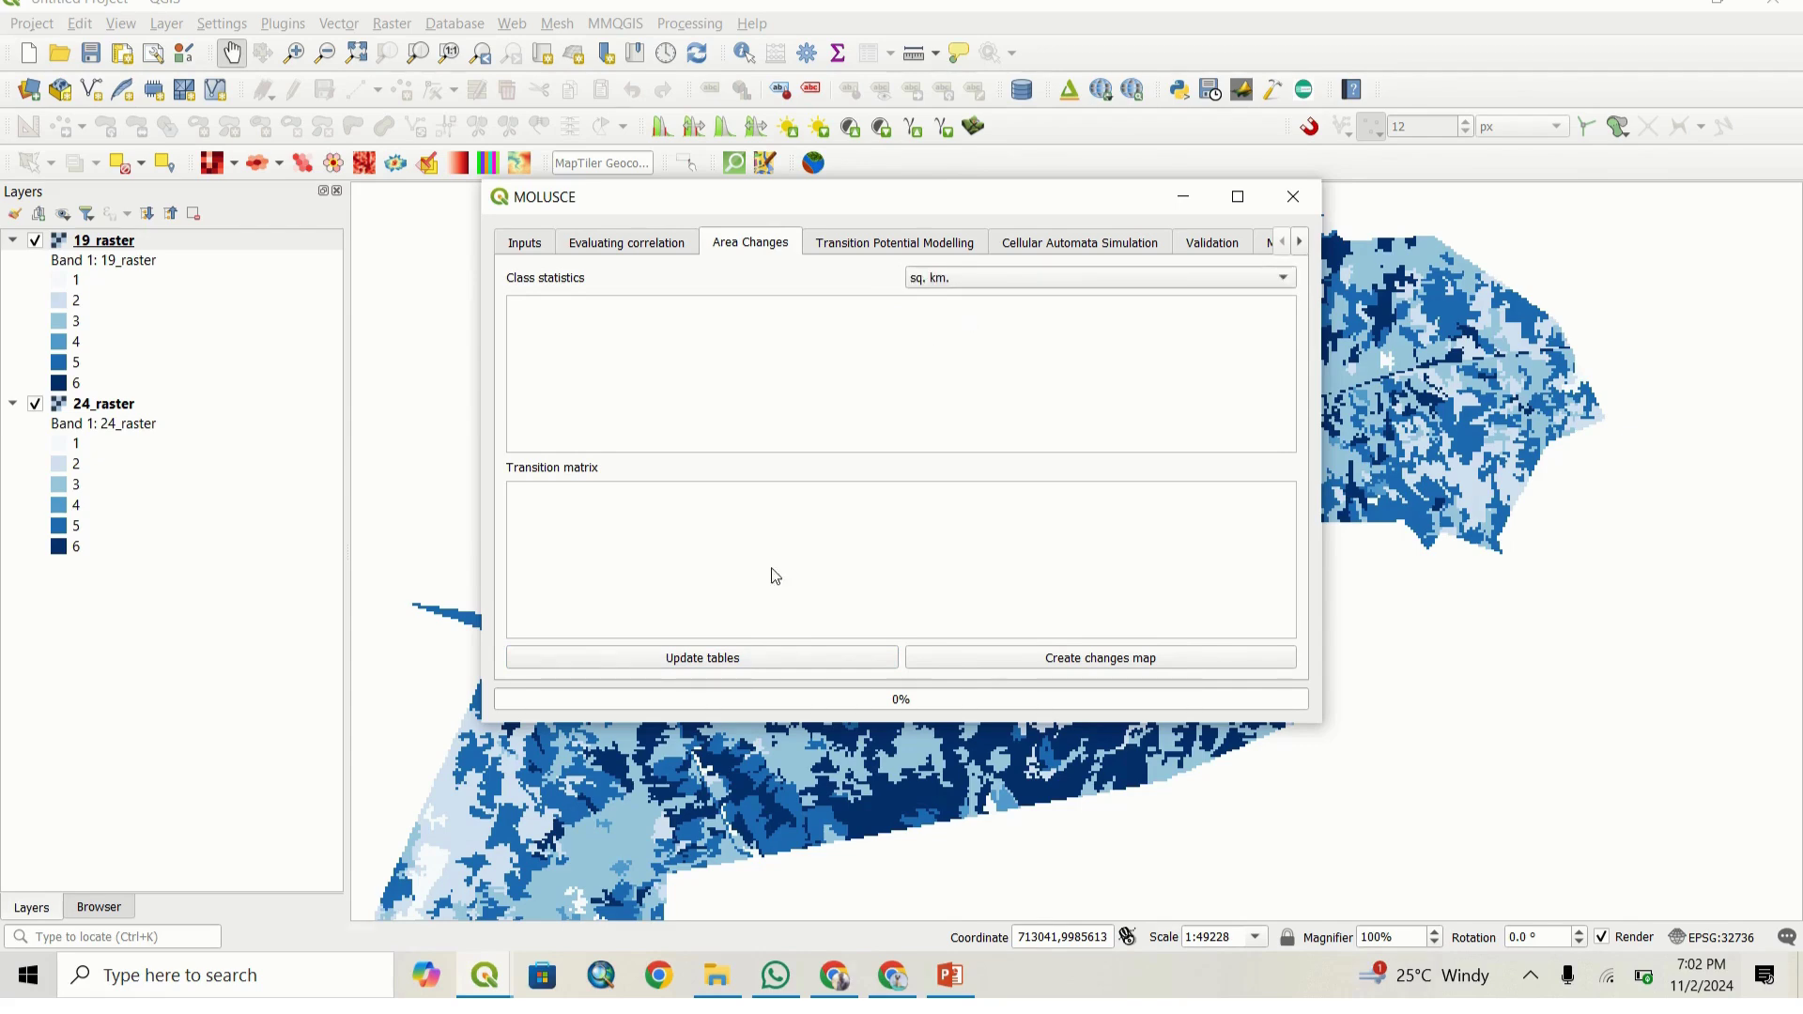
{"action": "left_click", "coordinate": [759, 659]}
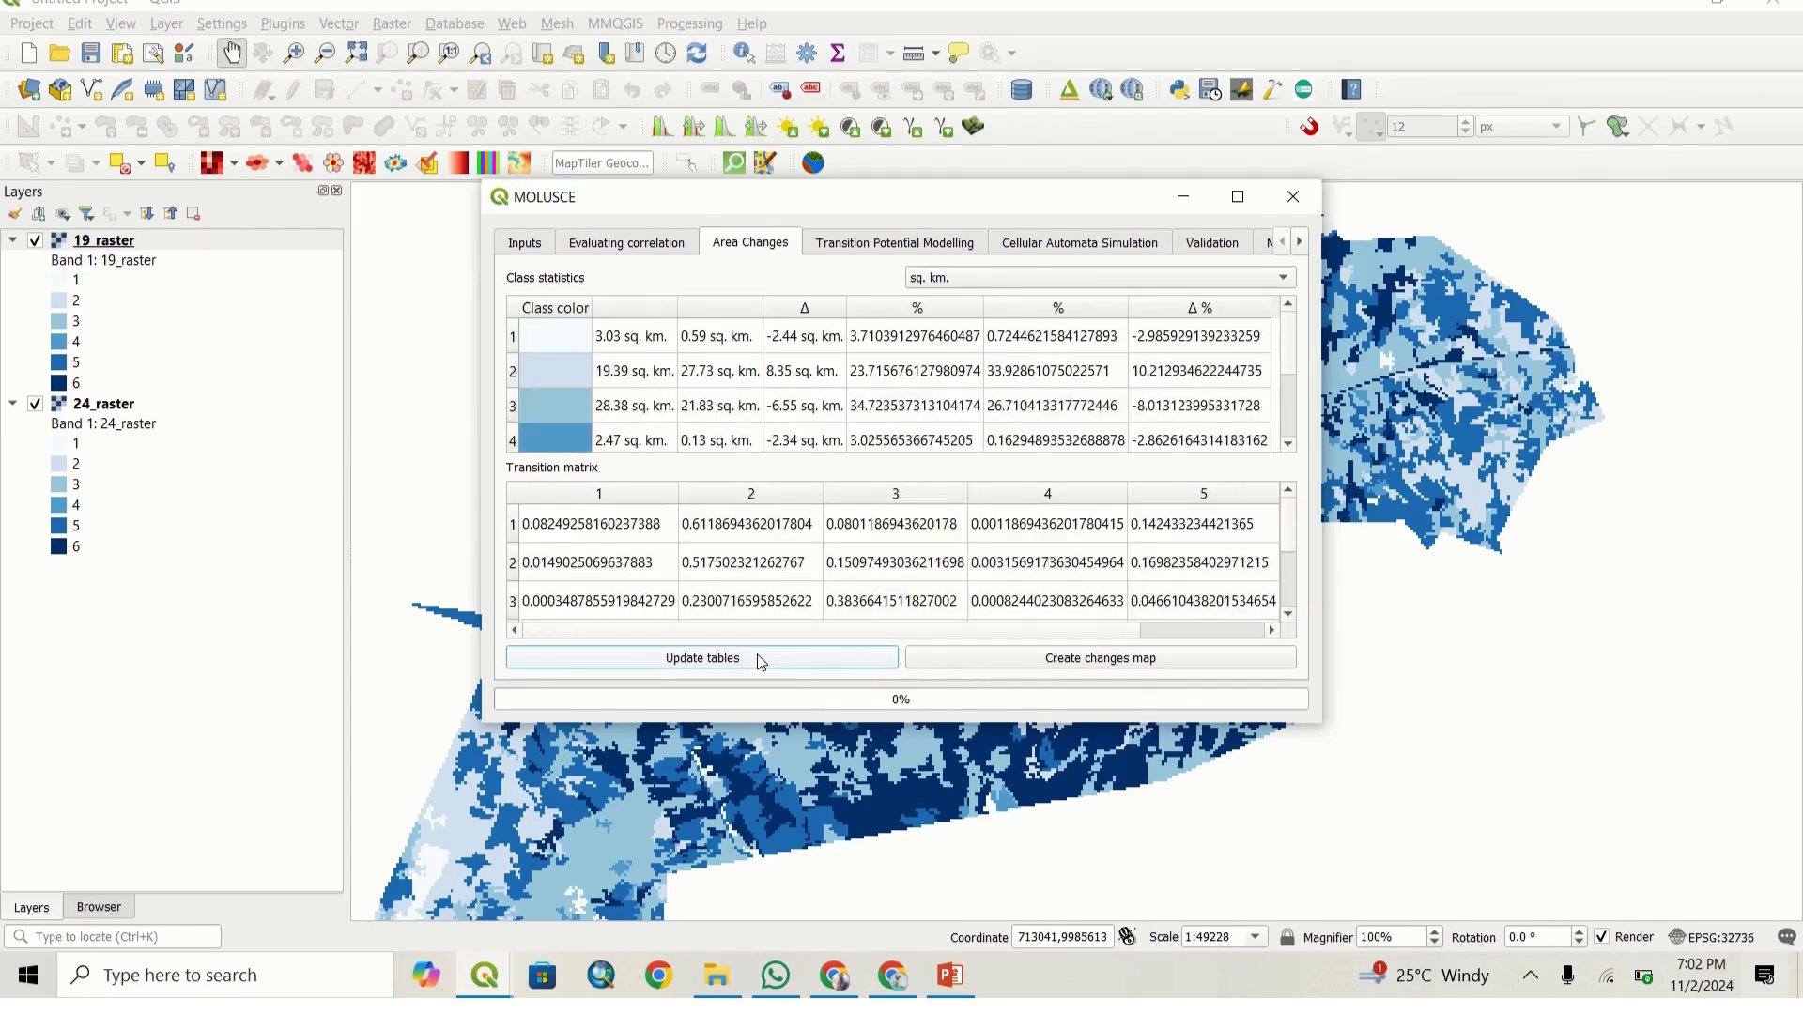
Step: Inspect the first-year, second-year and Δ change columns of the class statistics
{"action": "left_click", "coordinate": [807, 314]}
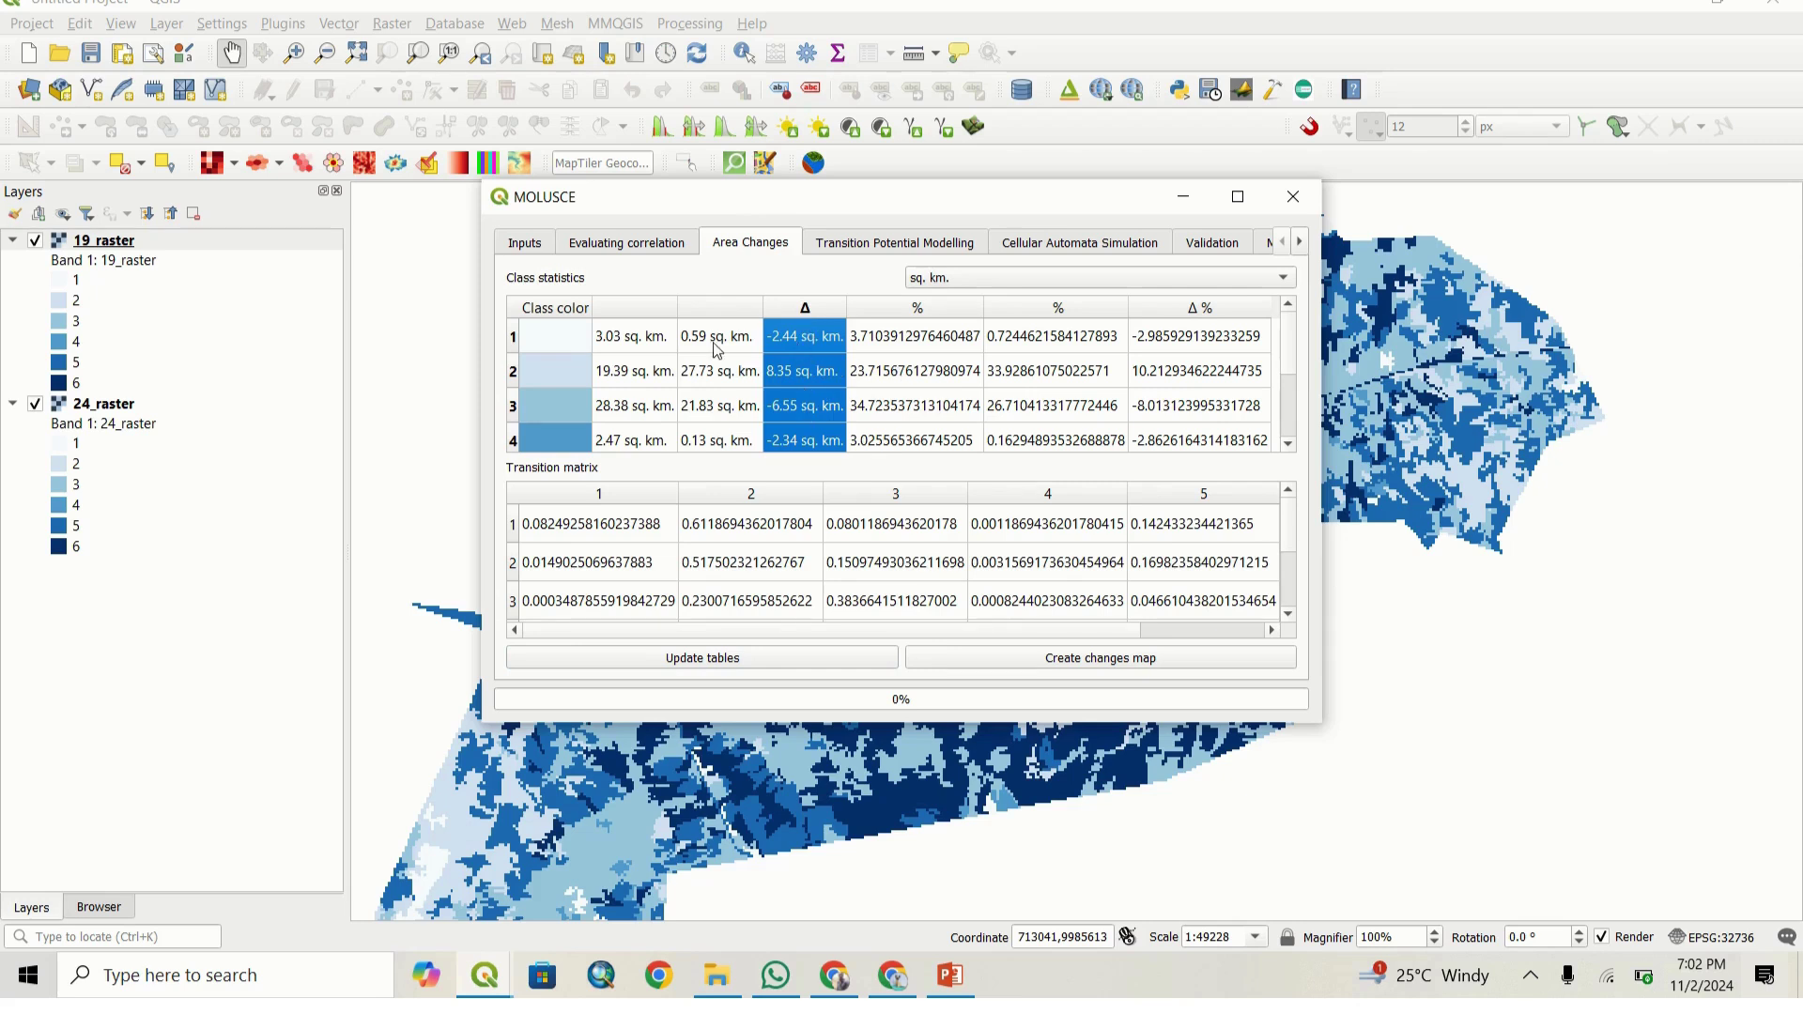
{"action": "left_click", "coordinate": [651, 315]}
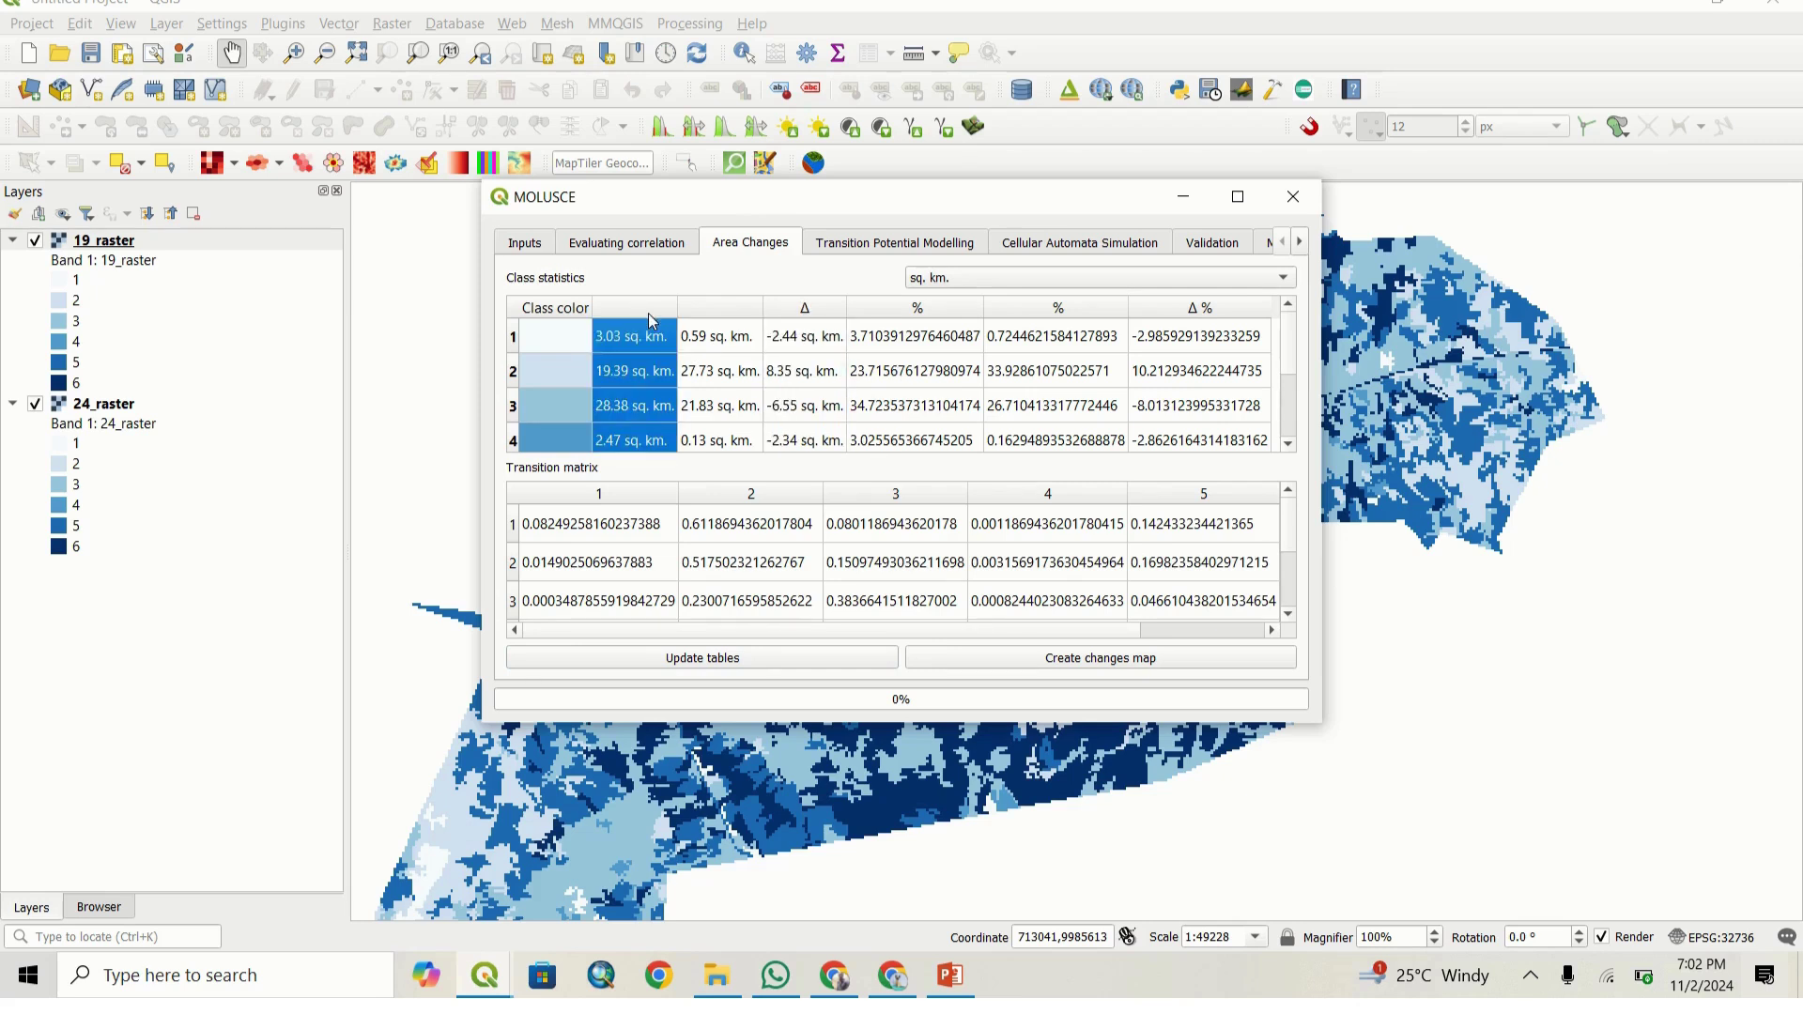
{"action": "left_click", "coordinate": [716, 315]}
{"action": "left_click", "coordinate": [795, 315]}
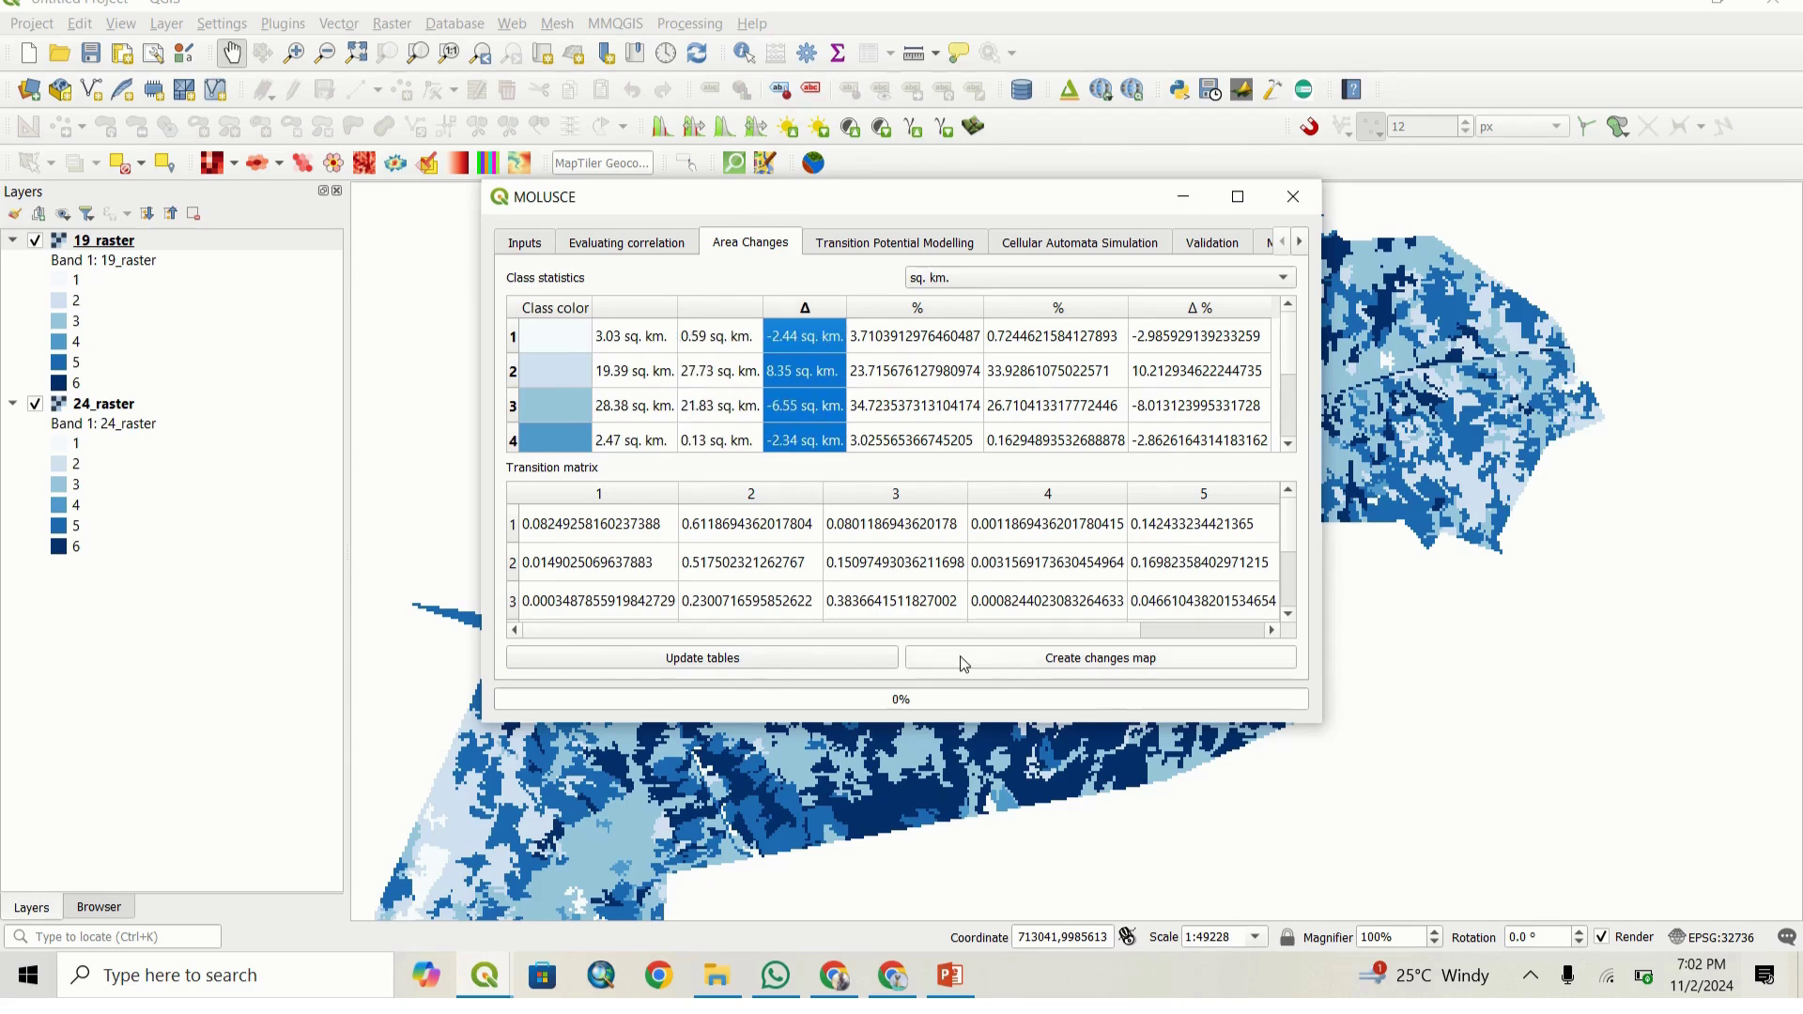
Step: Create the change map and save it as change1 in the Change folder
{"action": "left_click", "coordinate": [1004, 663]}
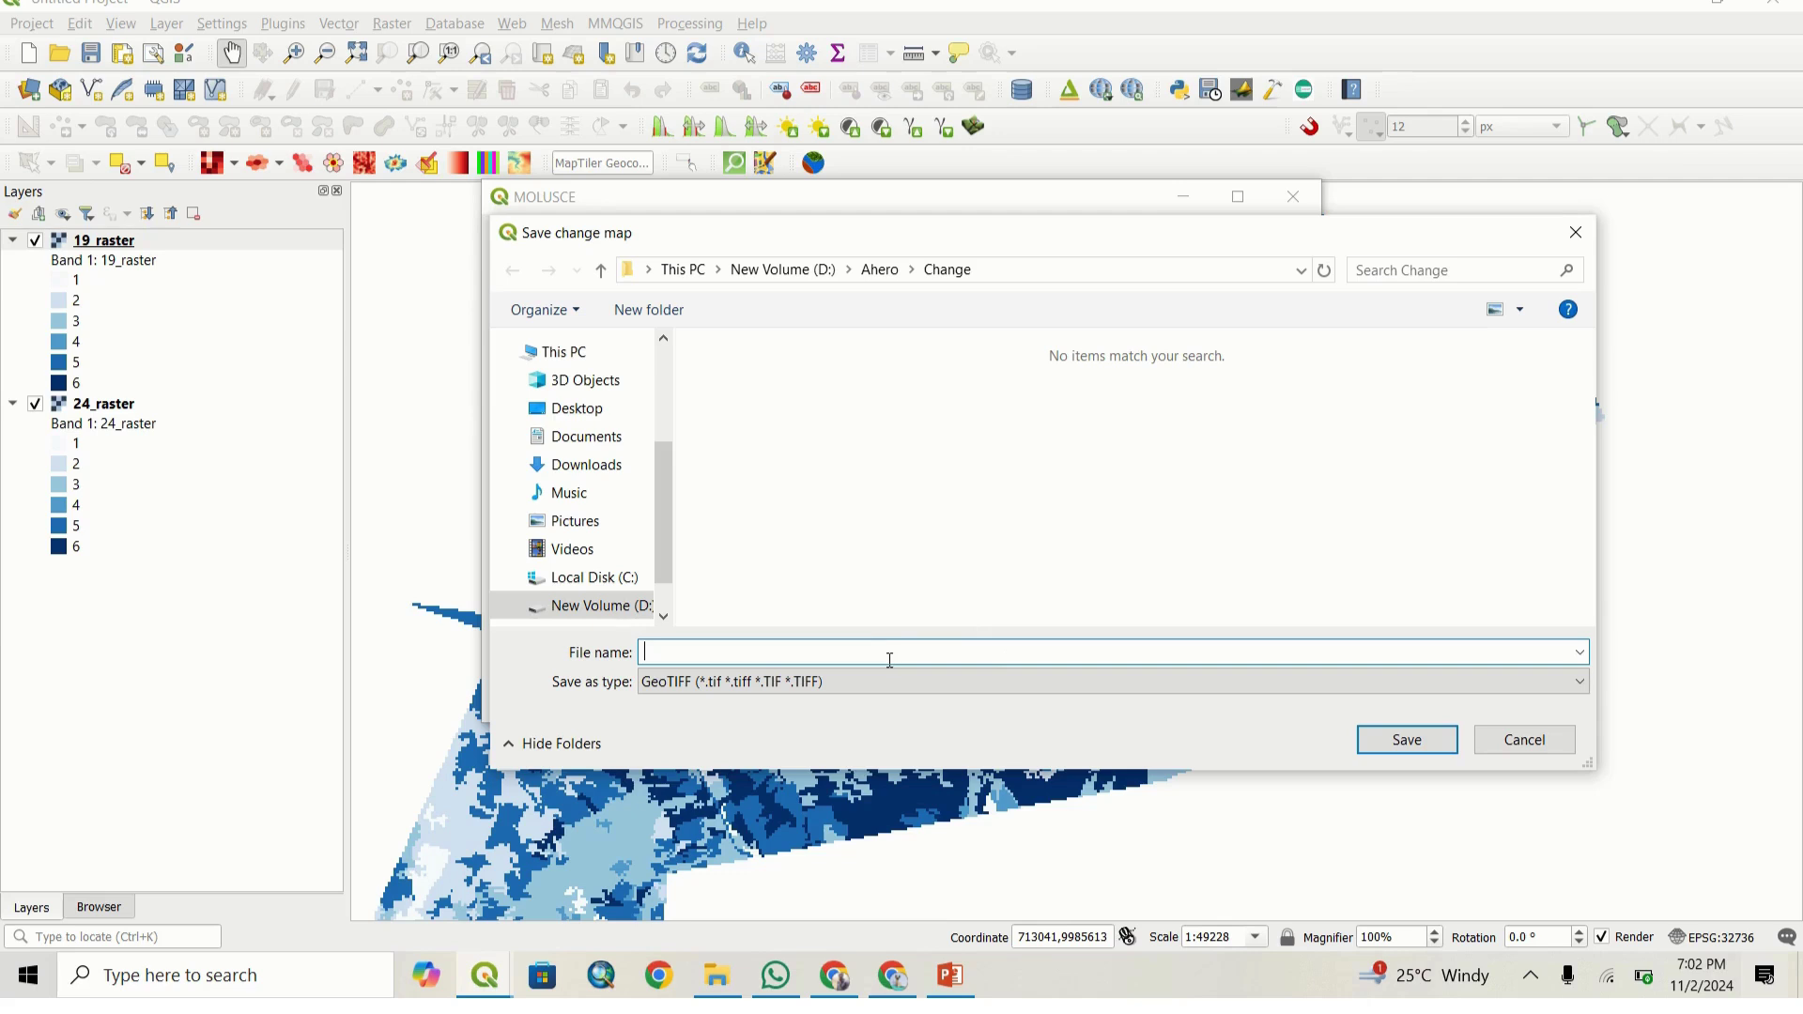
{"action": "type", "text": "ch"}
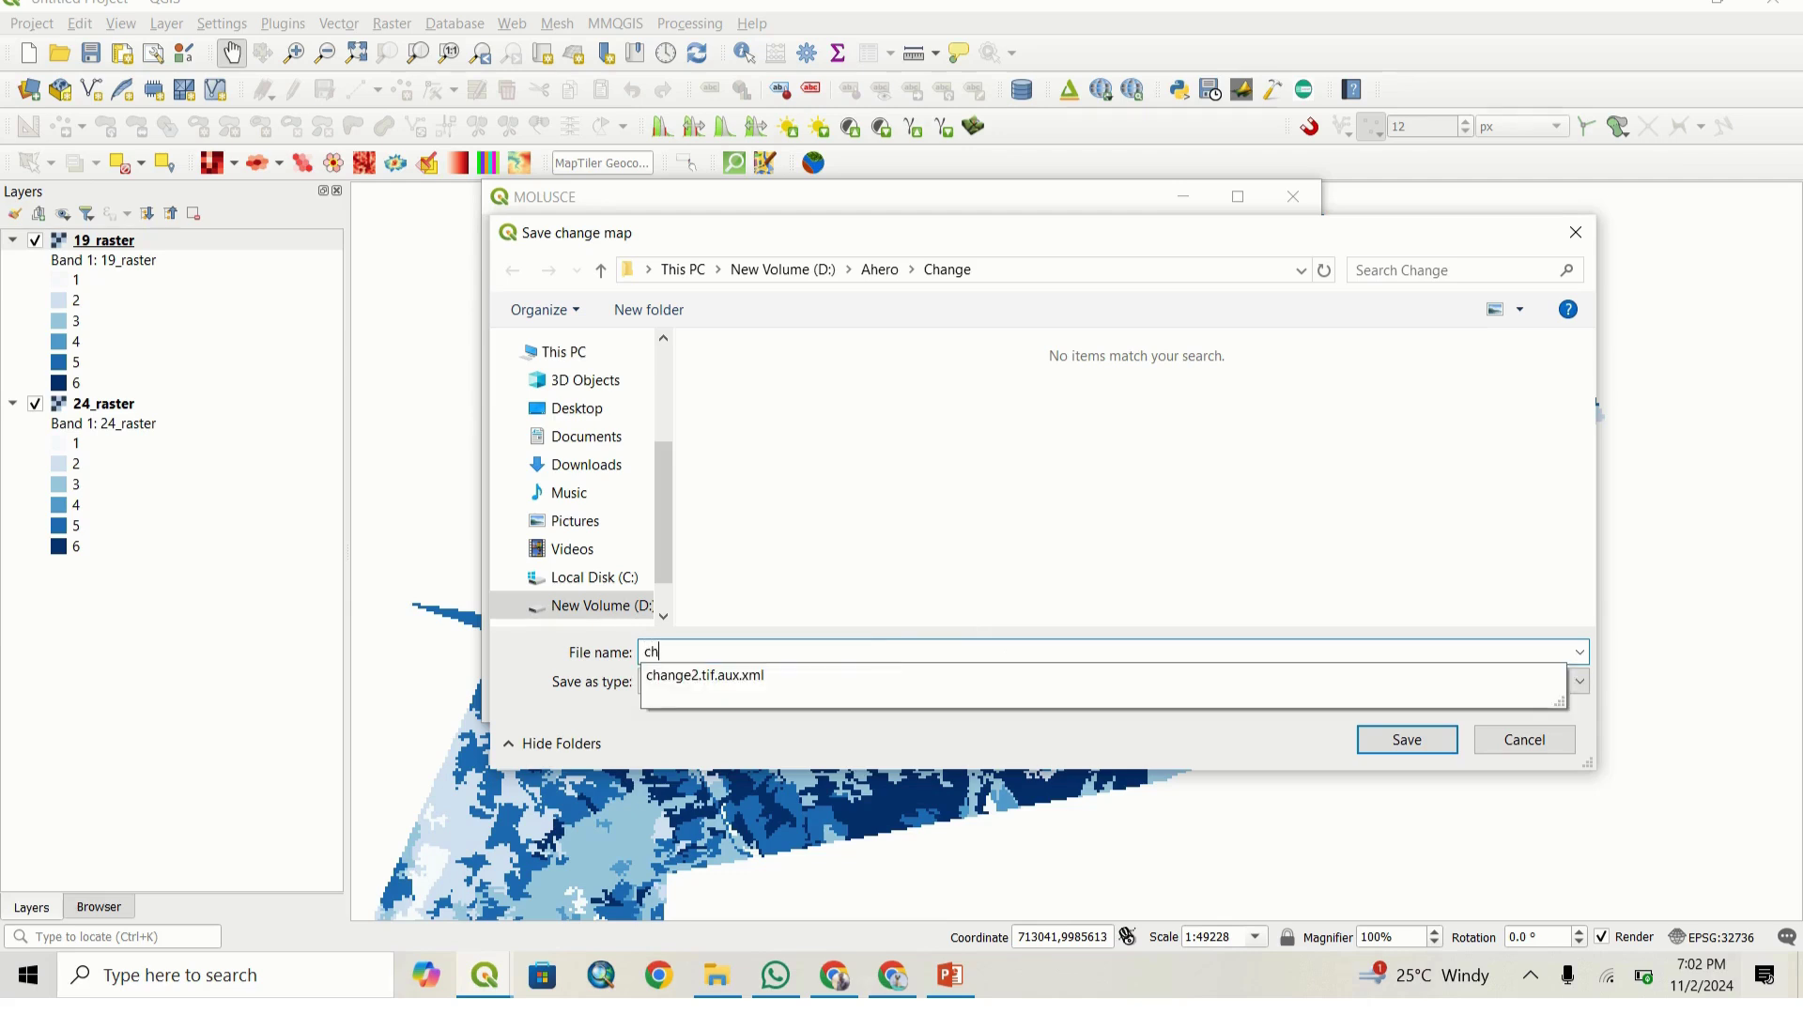
{"action": "type", "text": "ane"}
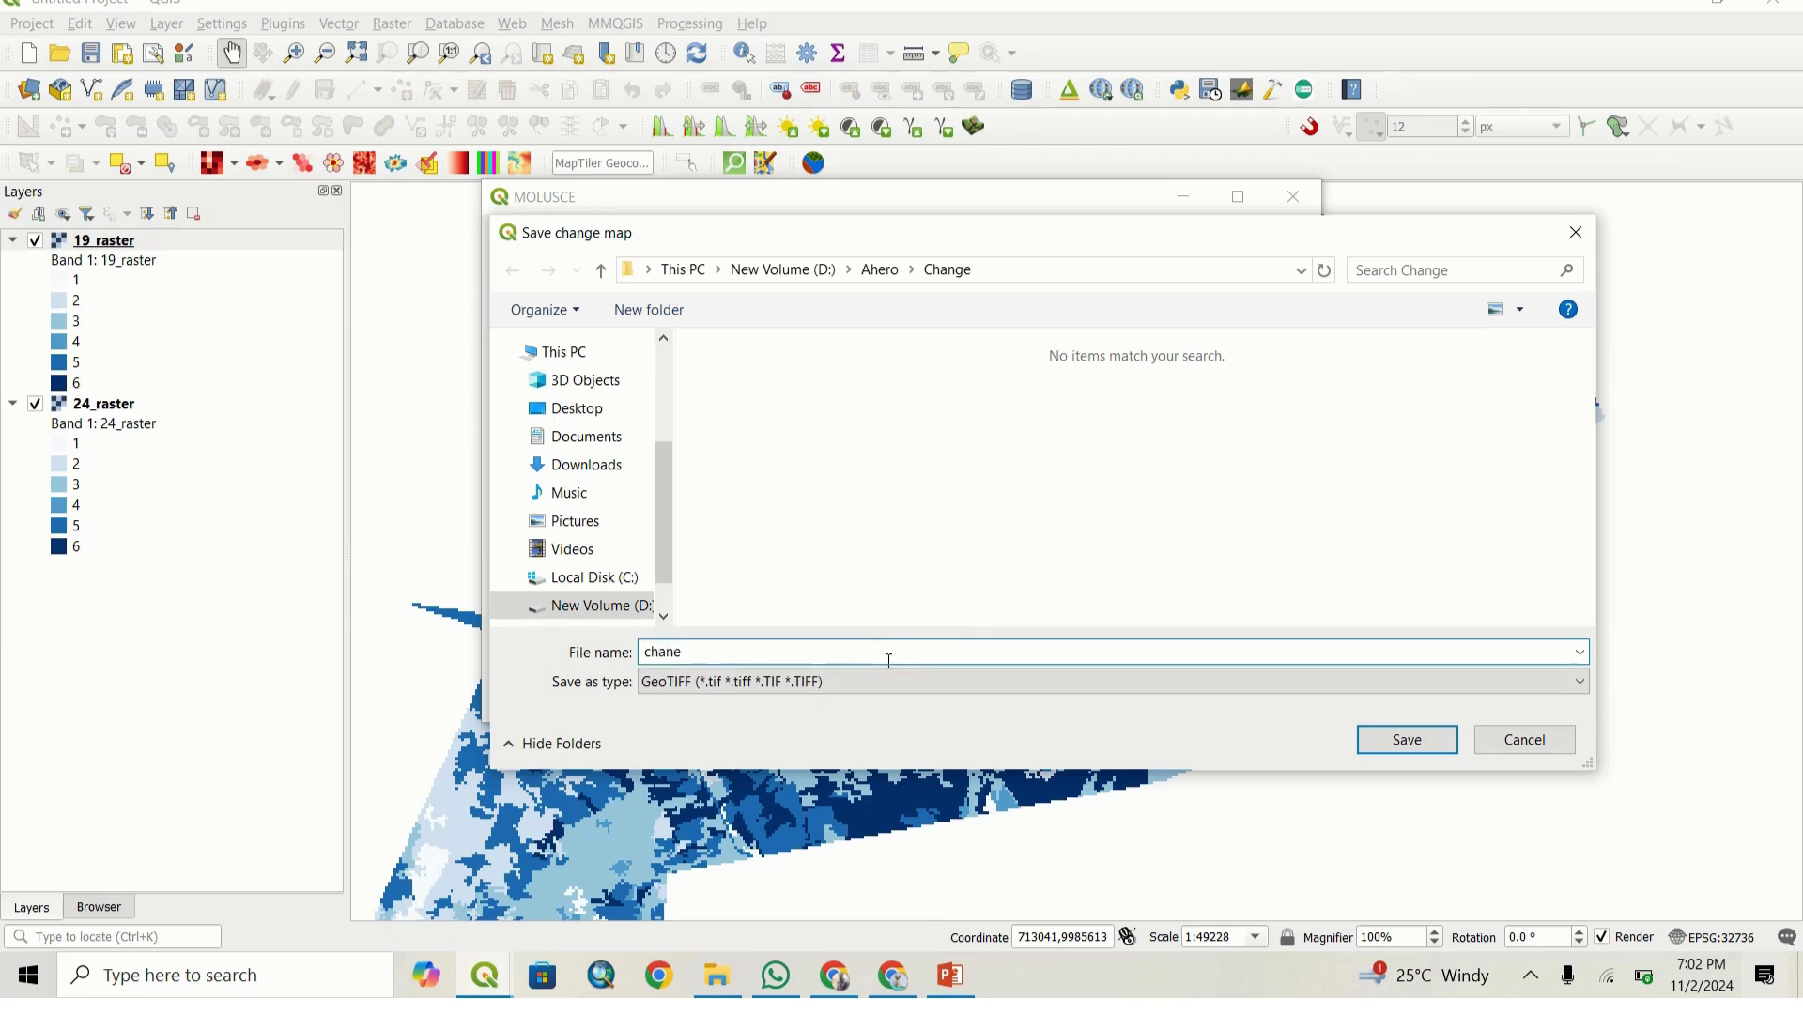
{"action": "key", "text": "BackSpace"}
{"action": "type", "text": "g"}
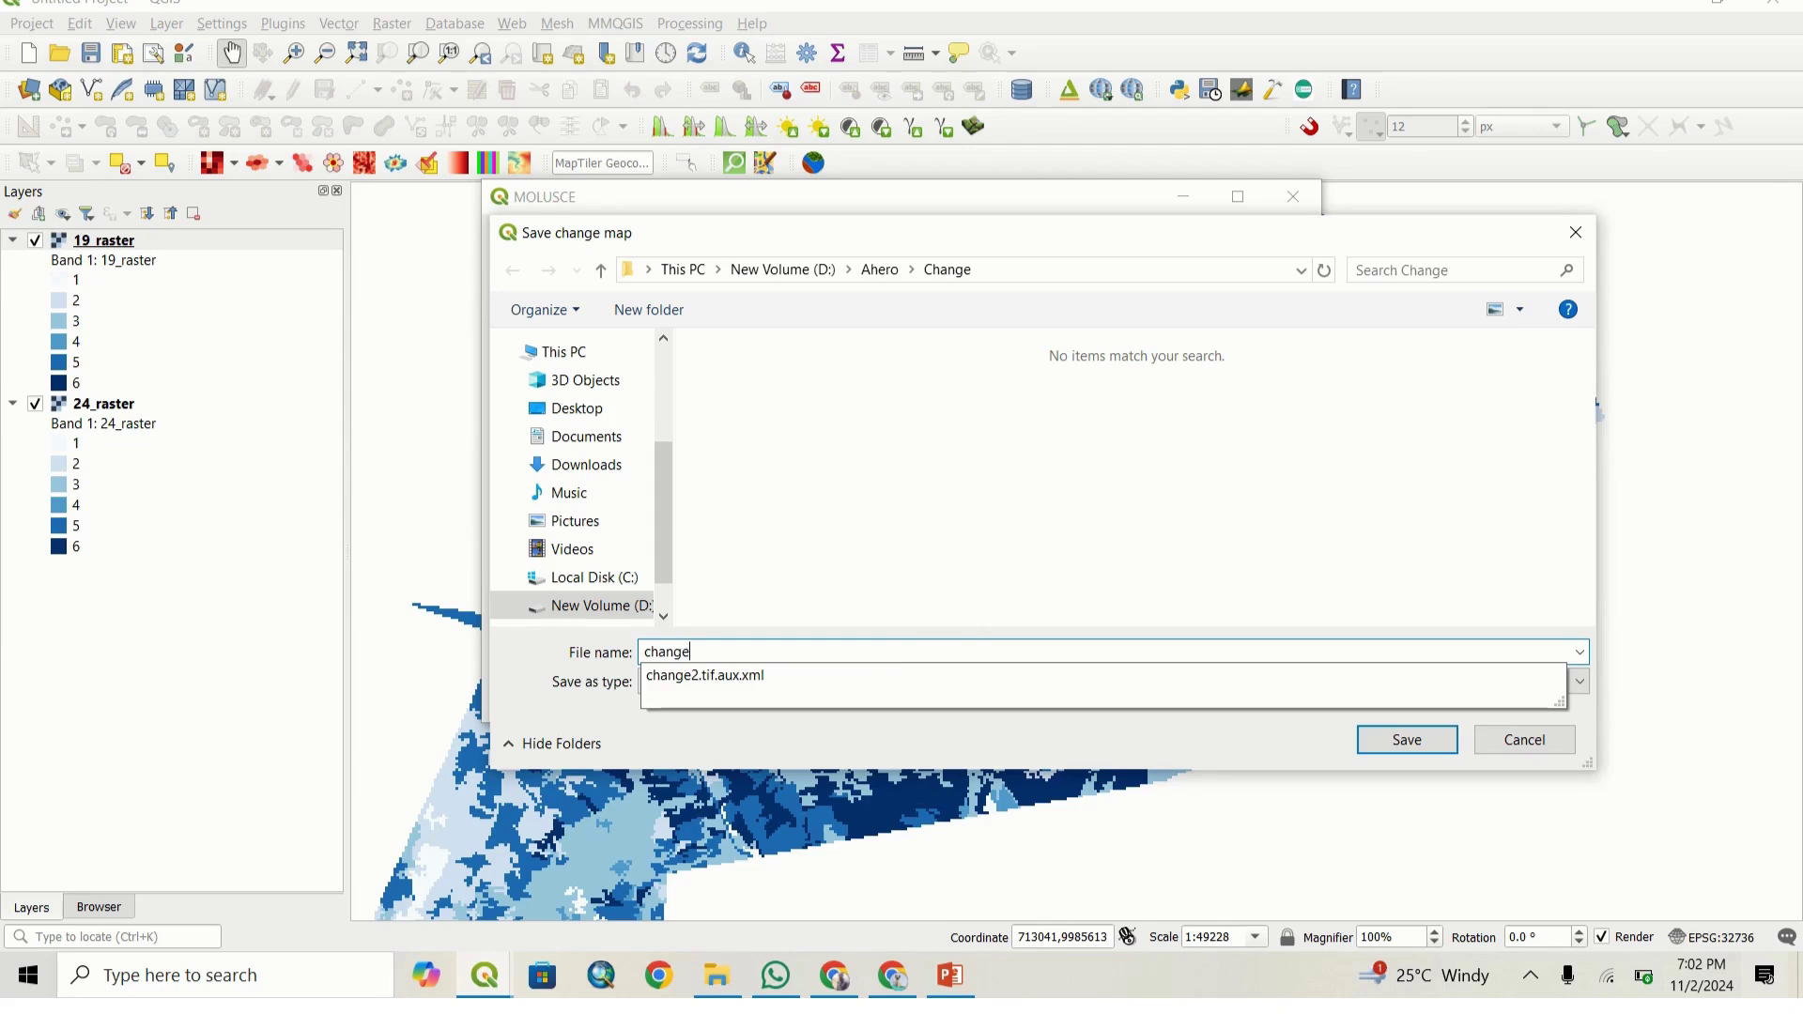
{"action": "type", "text": "e1"}
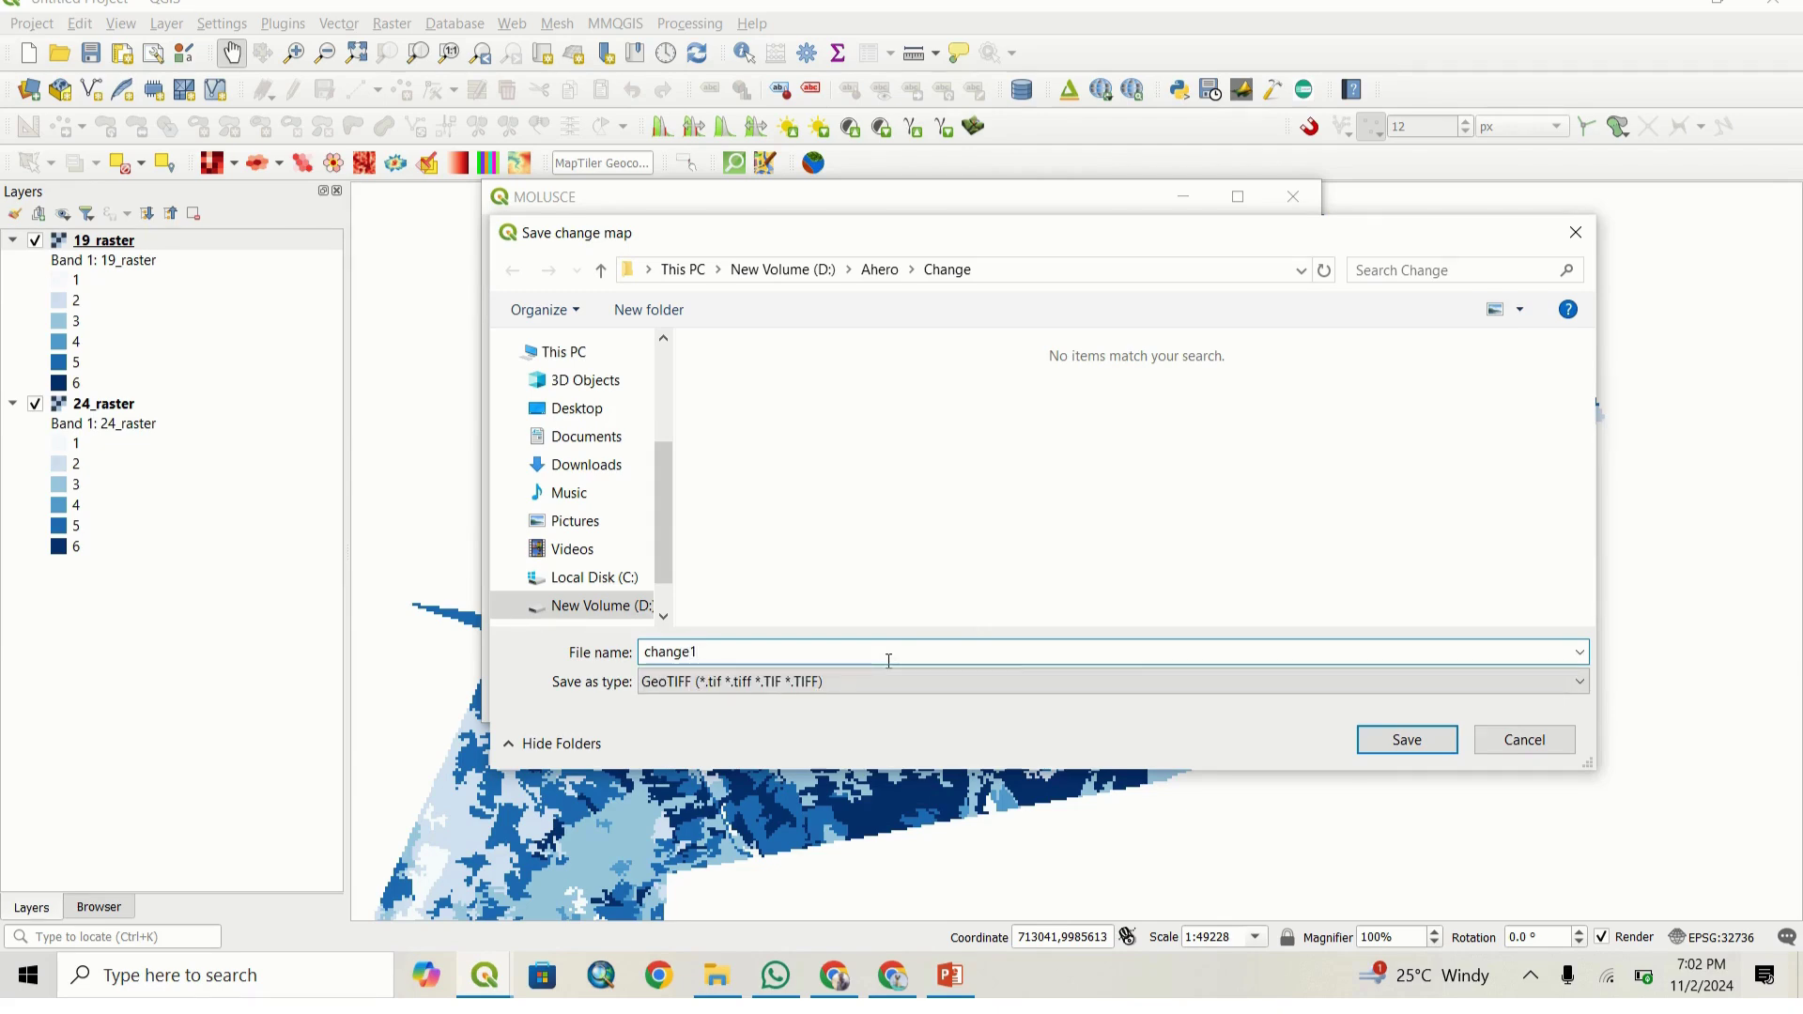
{"action": "key", "text": "Return"}
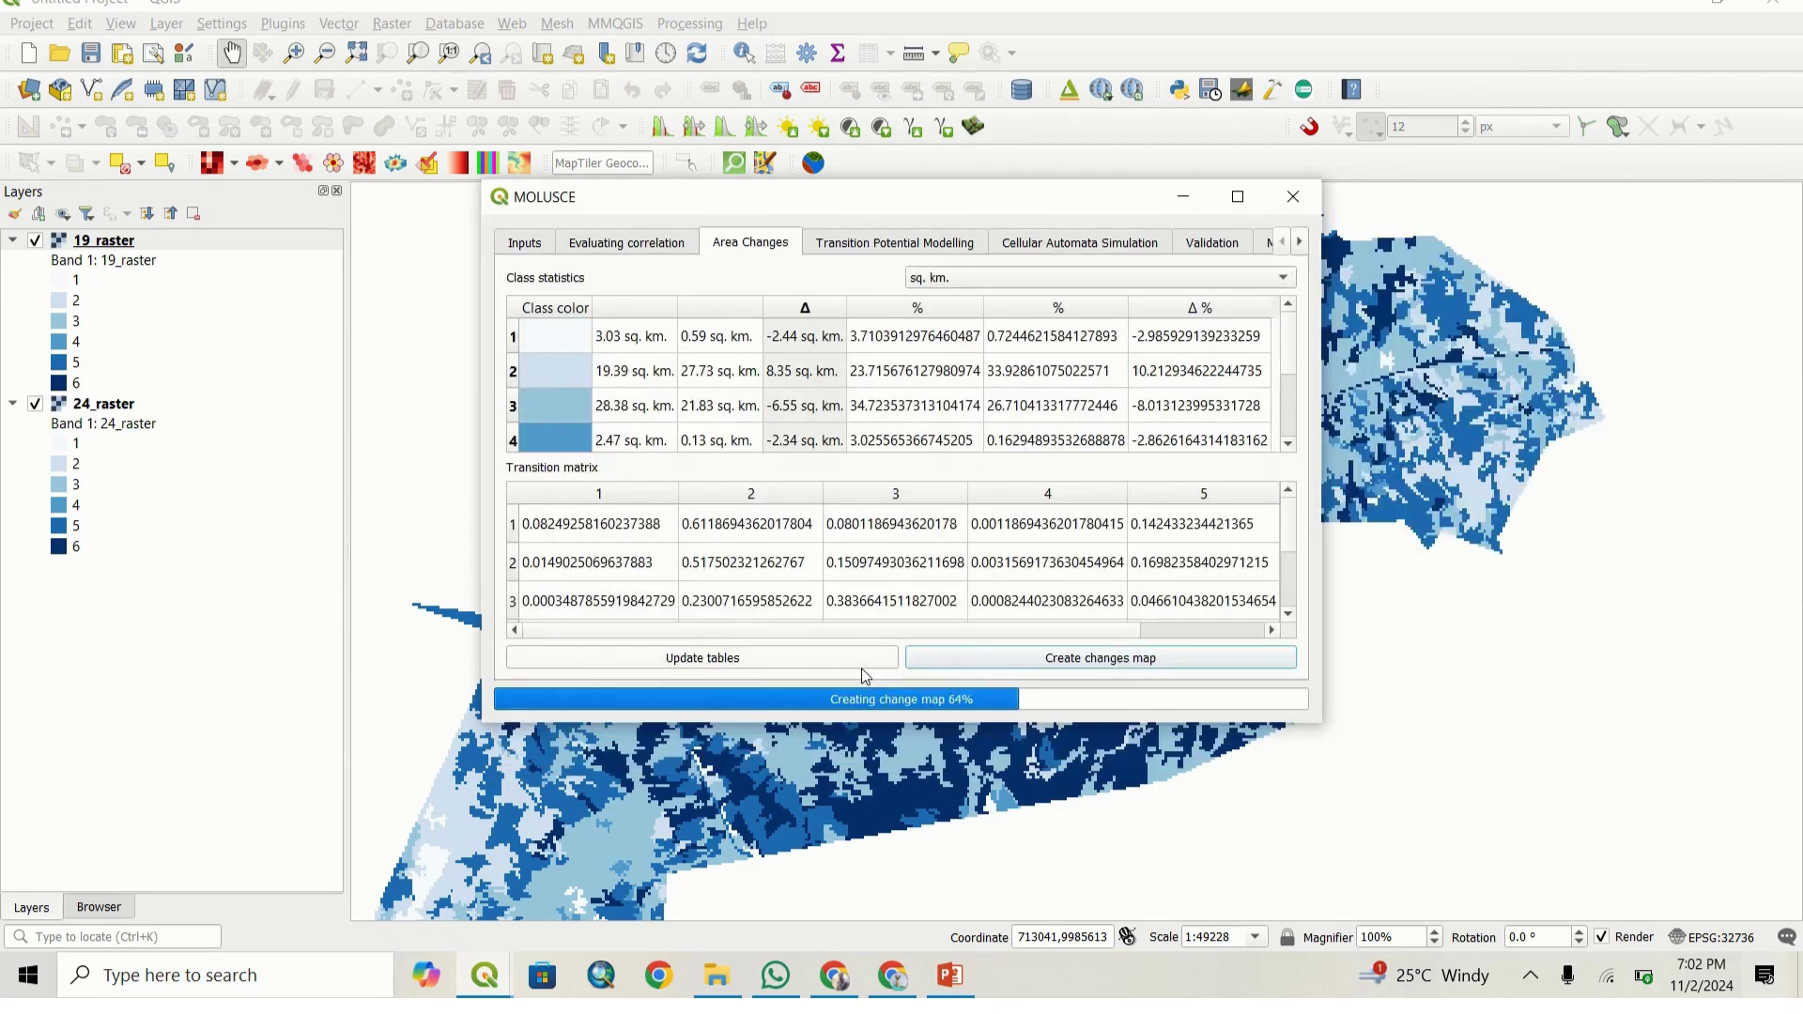
Step: Minimize MOLUSCE and zoom into the change1 map
{"action": "left_click", "coordinate": [1184, 200]}
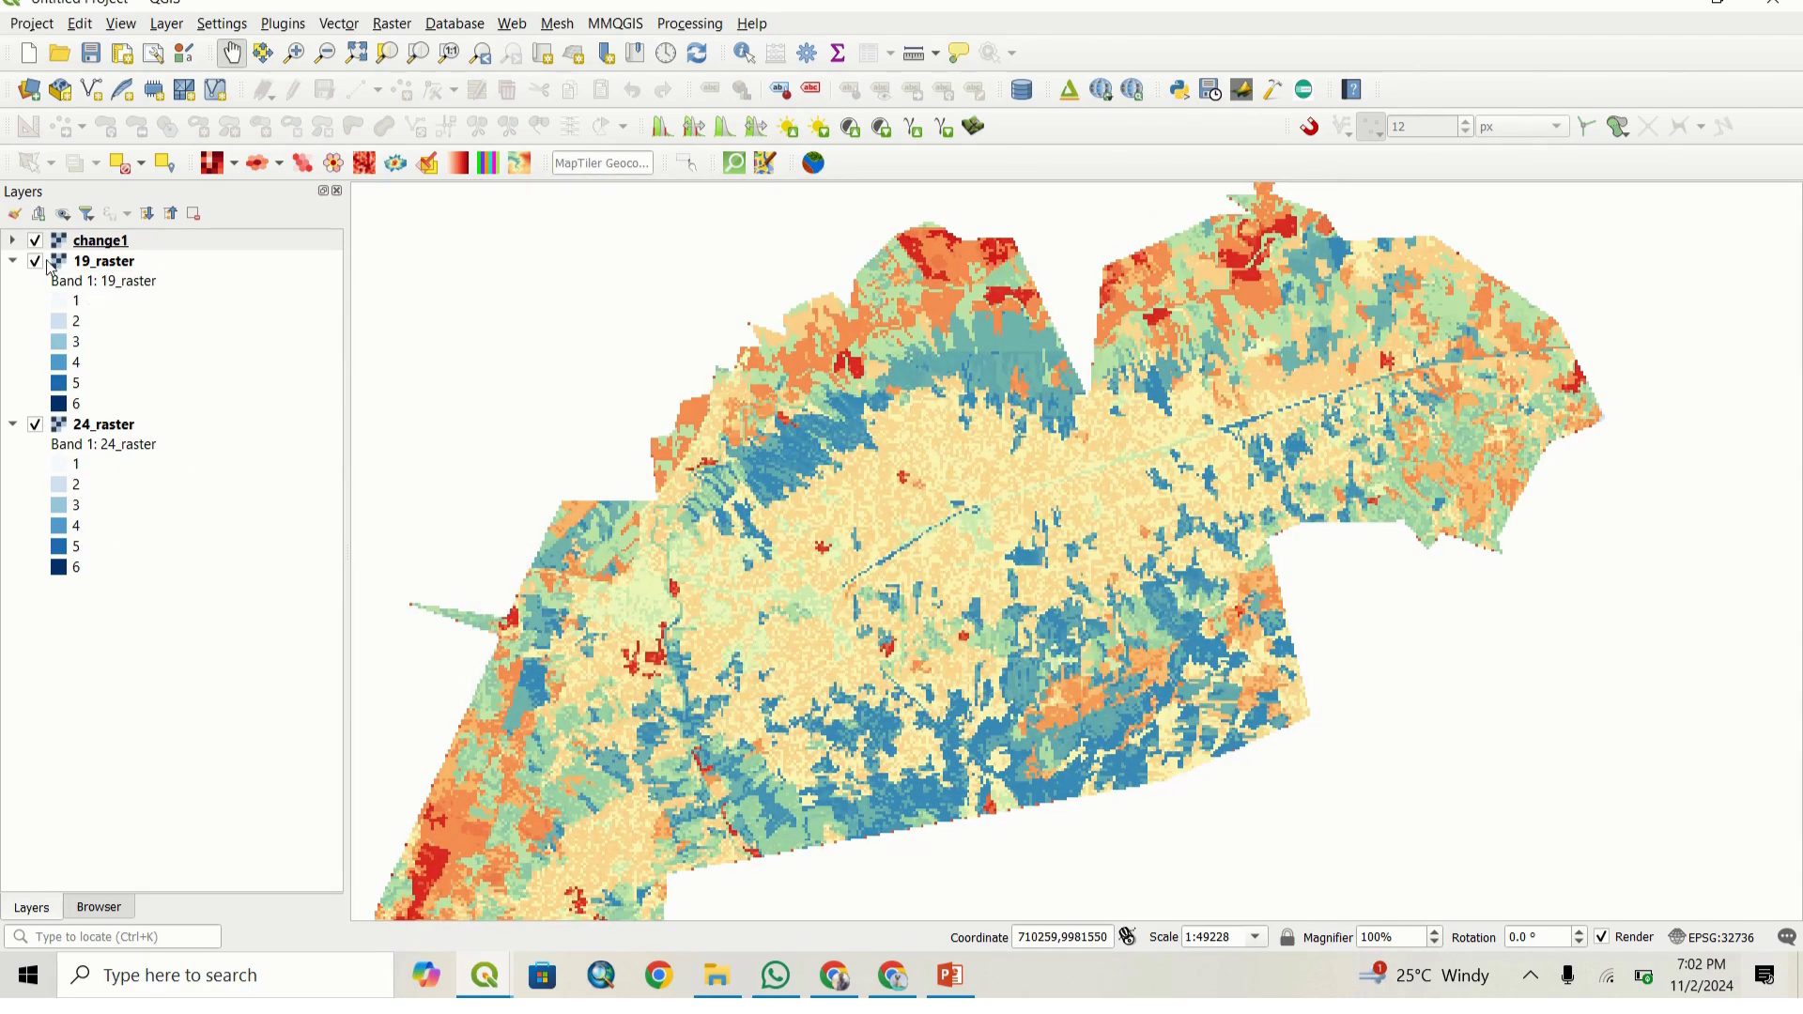
{"action": "left_click_drag", "start_coordinate": [826, 469], "coordinate": [803, 554]}
{"action": "scroll", "coordinate": [803, 554], "scroll_direction": "down", "scroll_amount": 2}
{"action": "scroll", "coordinate": [807, 563], "scroll_direction": "up", "scroll_amount": 2}
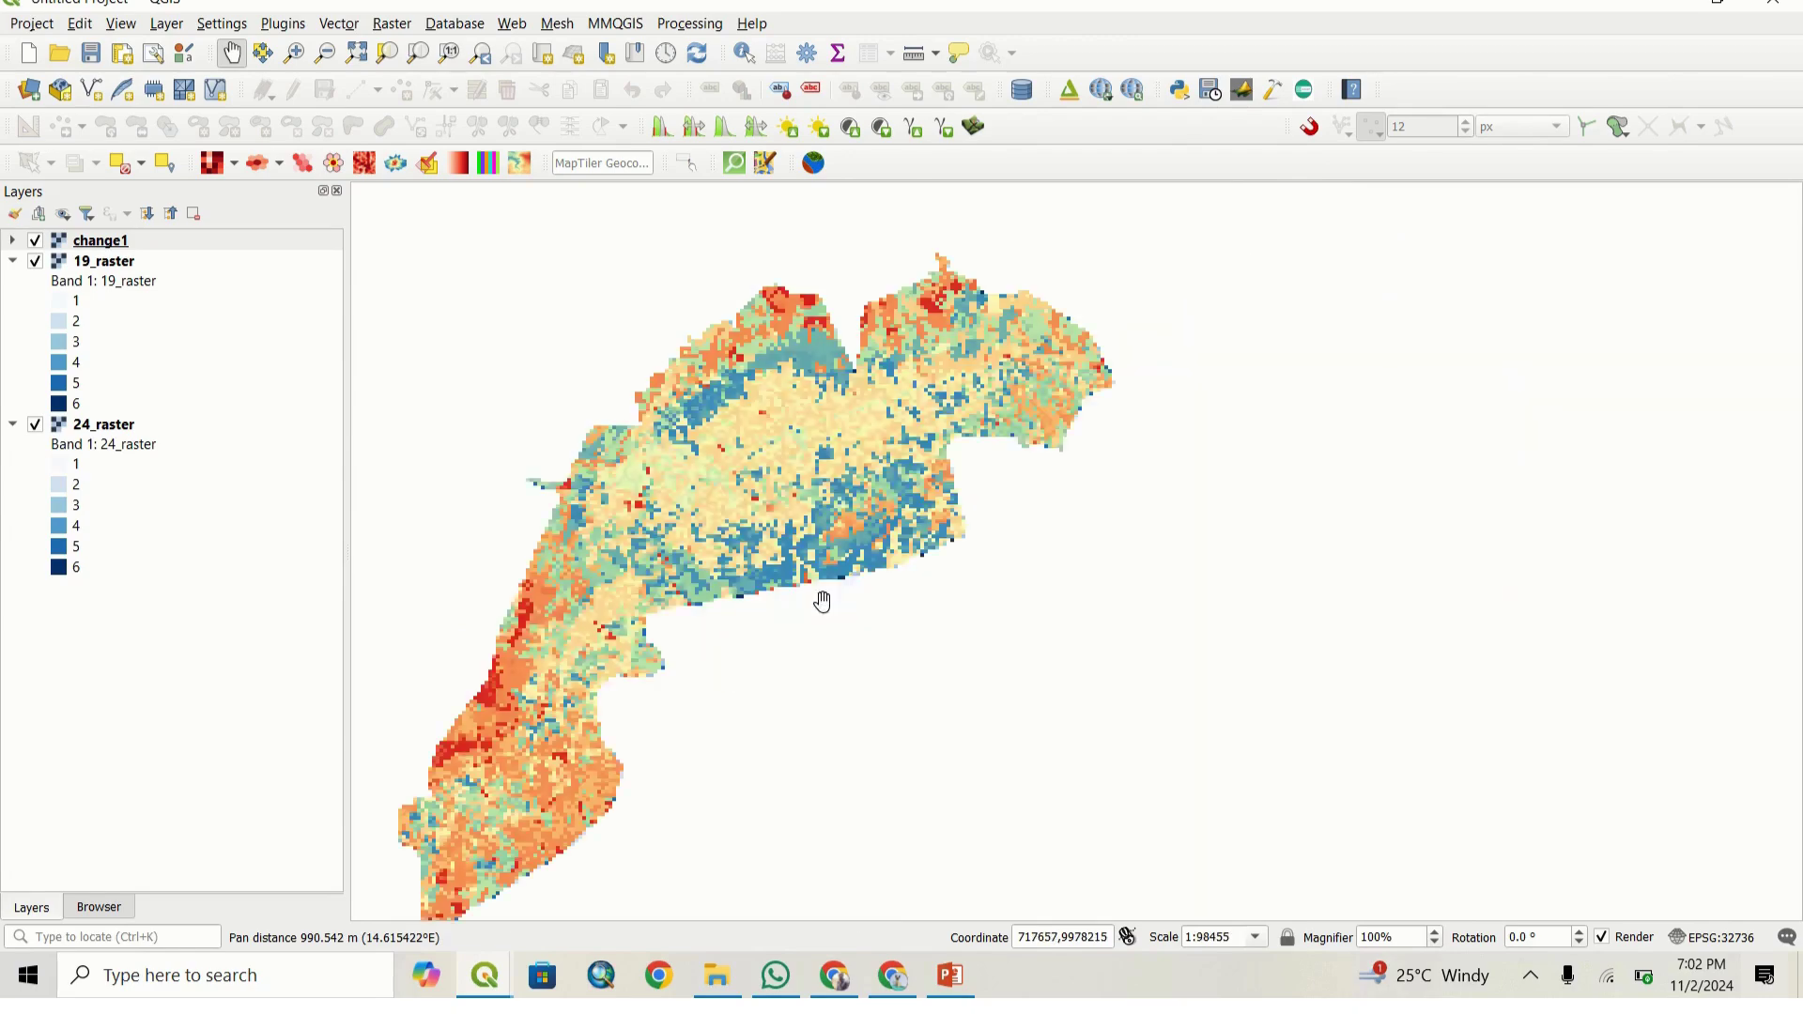
{"action": "scroll", "coordinate": [725, 446], "scroll_direction": "up", "scroll_amount": 2}
{"action": "left_click_drag", "start_coordinate": [725, 446], "coordinate": [854, 667]}
{"action": "scroll", "coordinate": [725, 526], "scroll_direction": "up", "scroll_amount": 1}
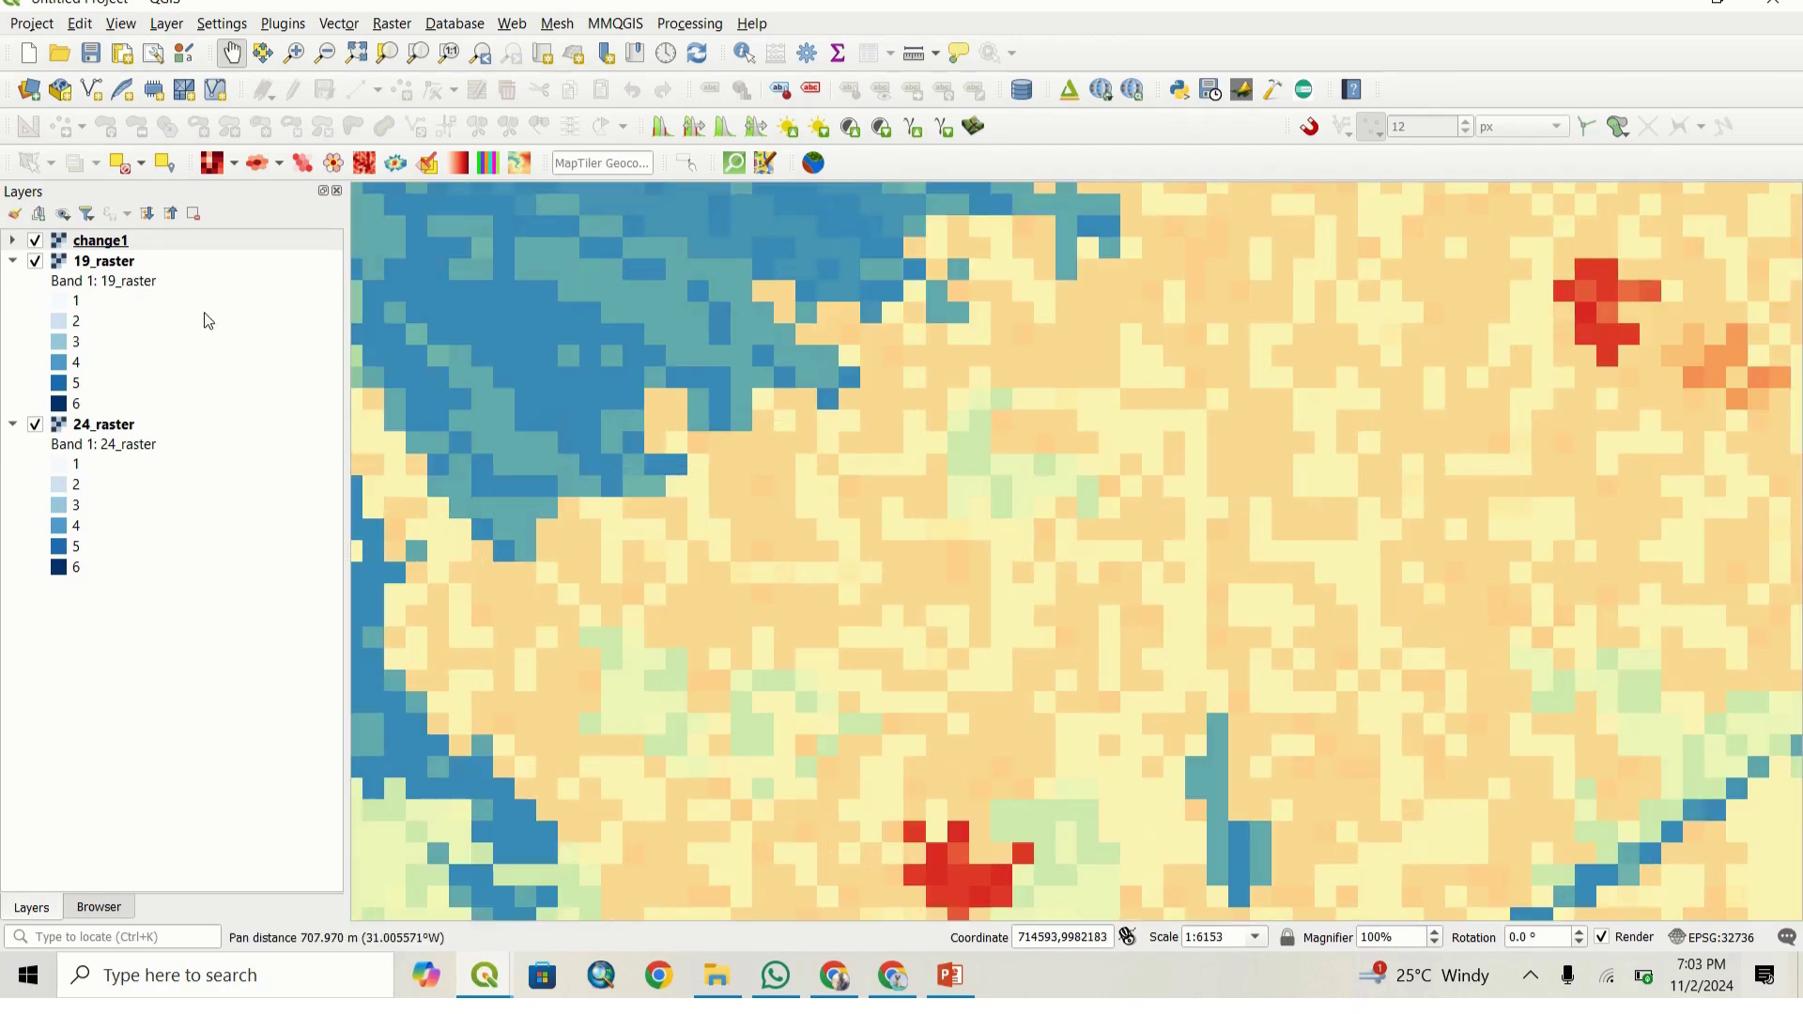
Step: Toggle change1 off and on to compare it with the underlying 19_raster
{"action": "left_click", "coordinate": [37, 241]}
{"action": "left_click", "coordinate": [36, 241]}
{"action": "left_click", "coordinate": [37, 241]}
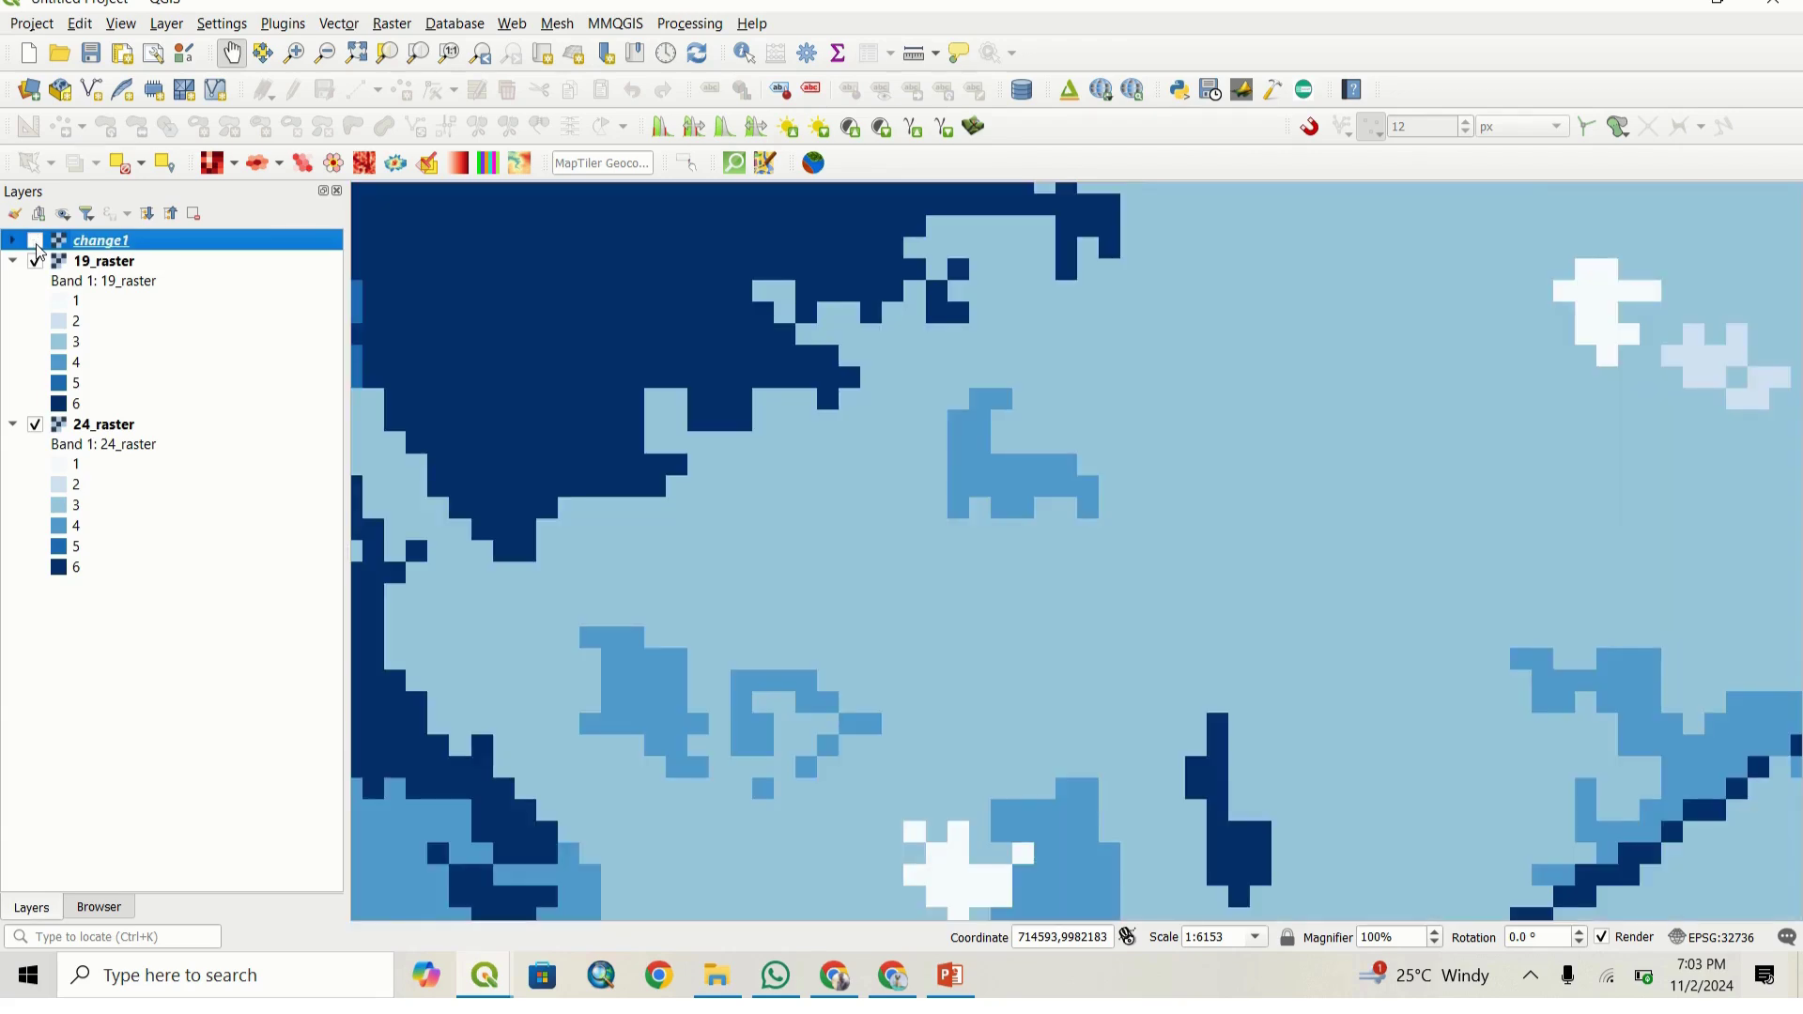
{"action": "left_click", "coordinate": [37, 242]}
{"action": "scroll", "coordinate": [648, 552], "scroll_direction": "down", "scroll_amount": 3}
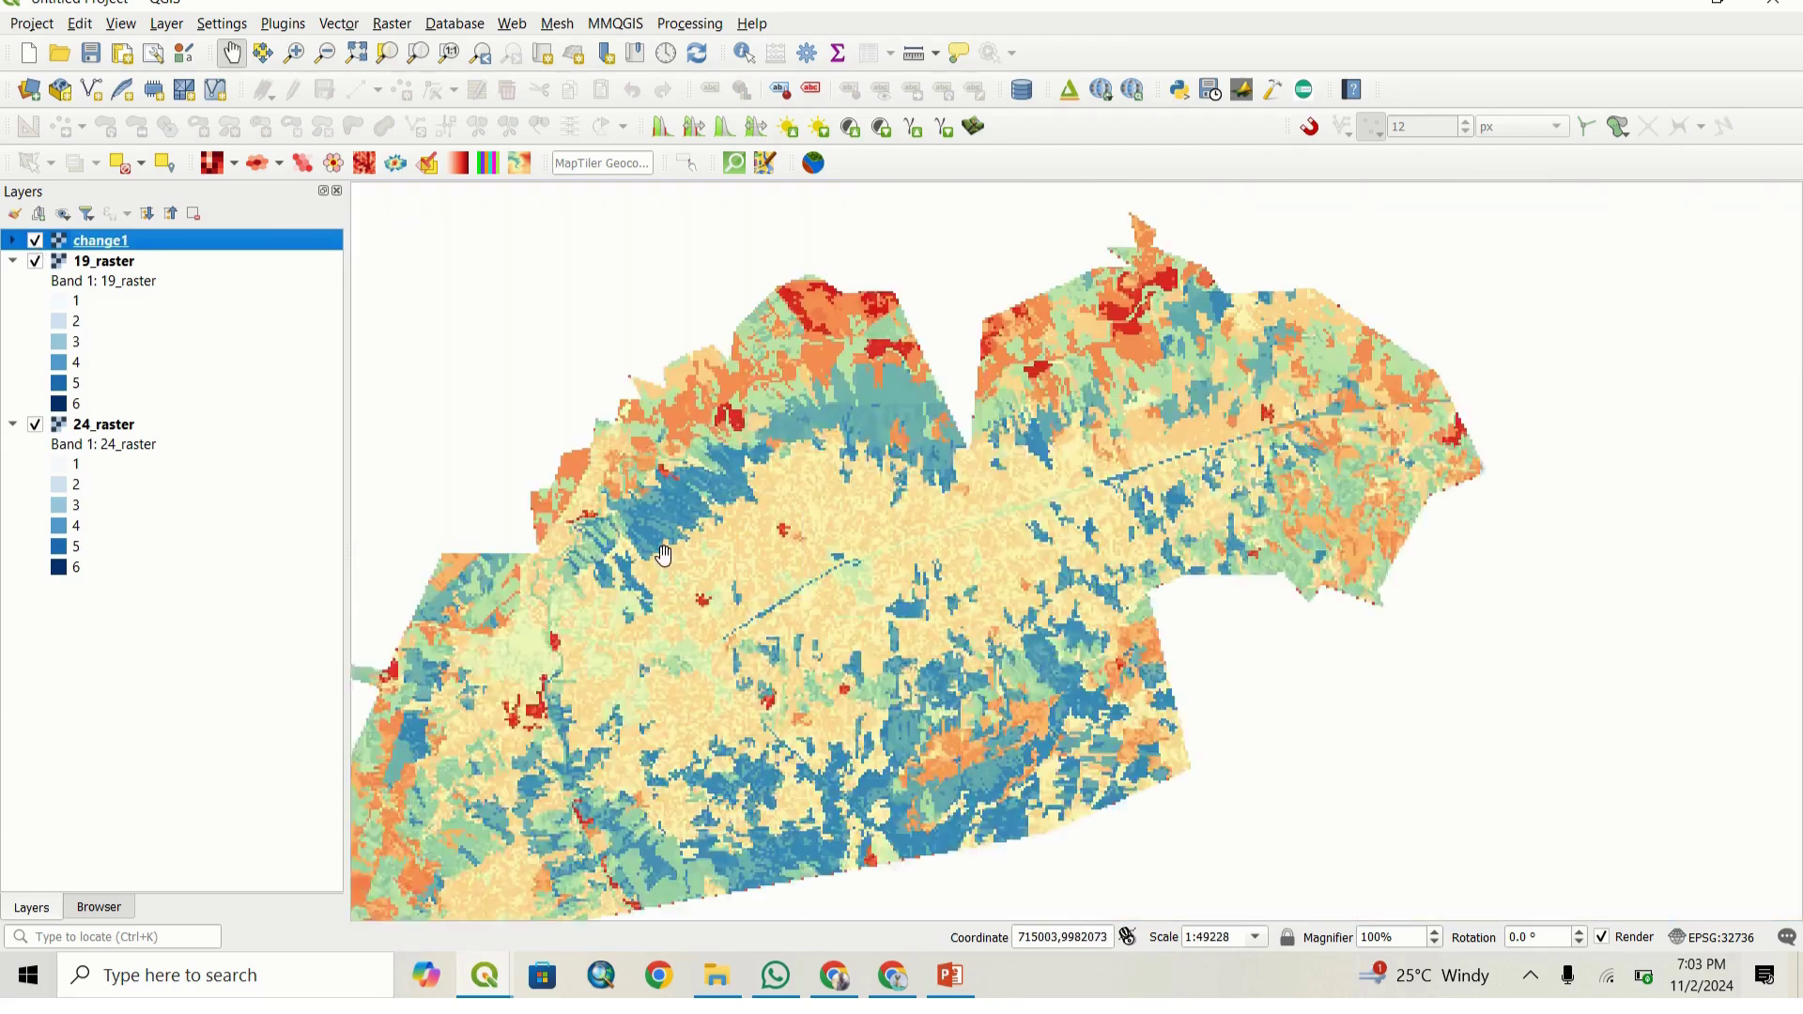
{"action": "left_click_drag", "start_coordinate": [664, 554], "coordinate": [601, 610]}
{"action": "scroll", "coordinate": [648, 521], "scroll_direction": "up", "scroll_amount": 1}
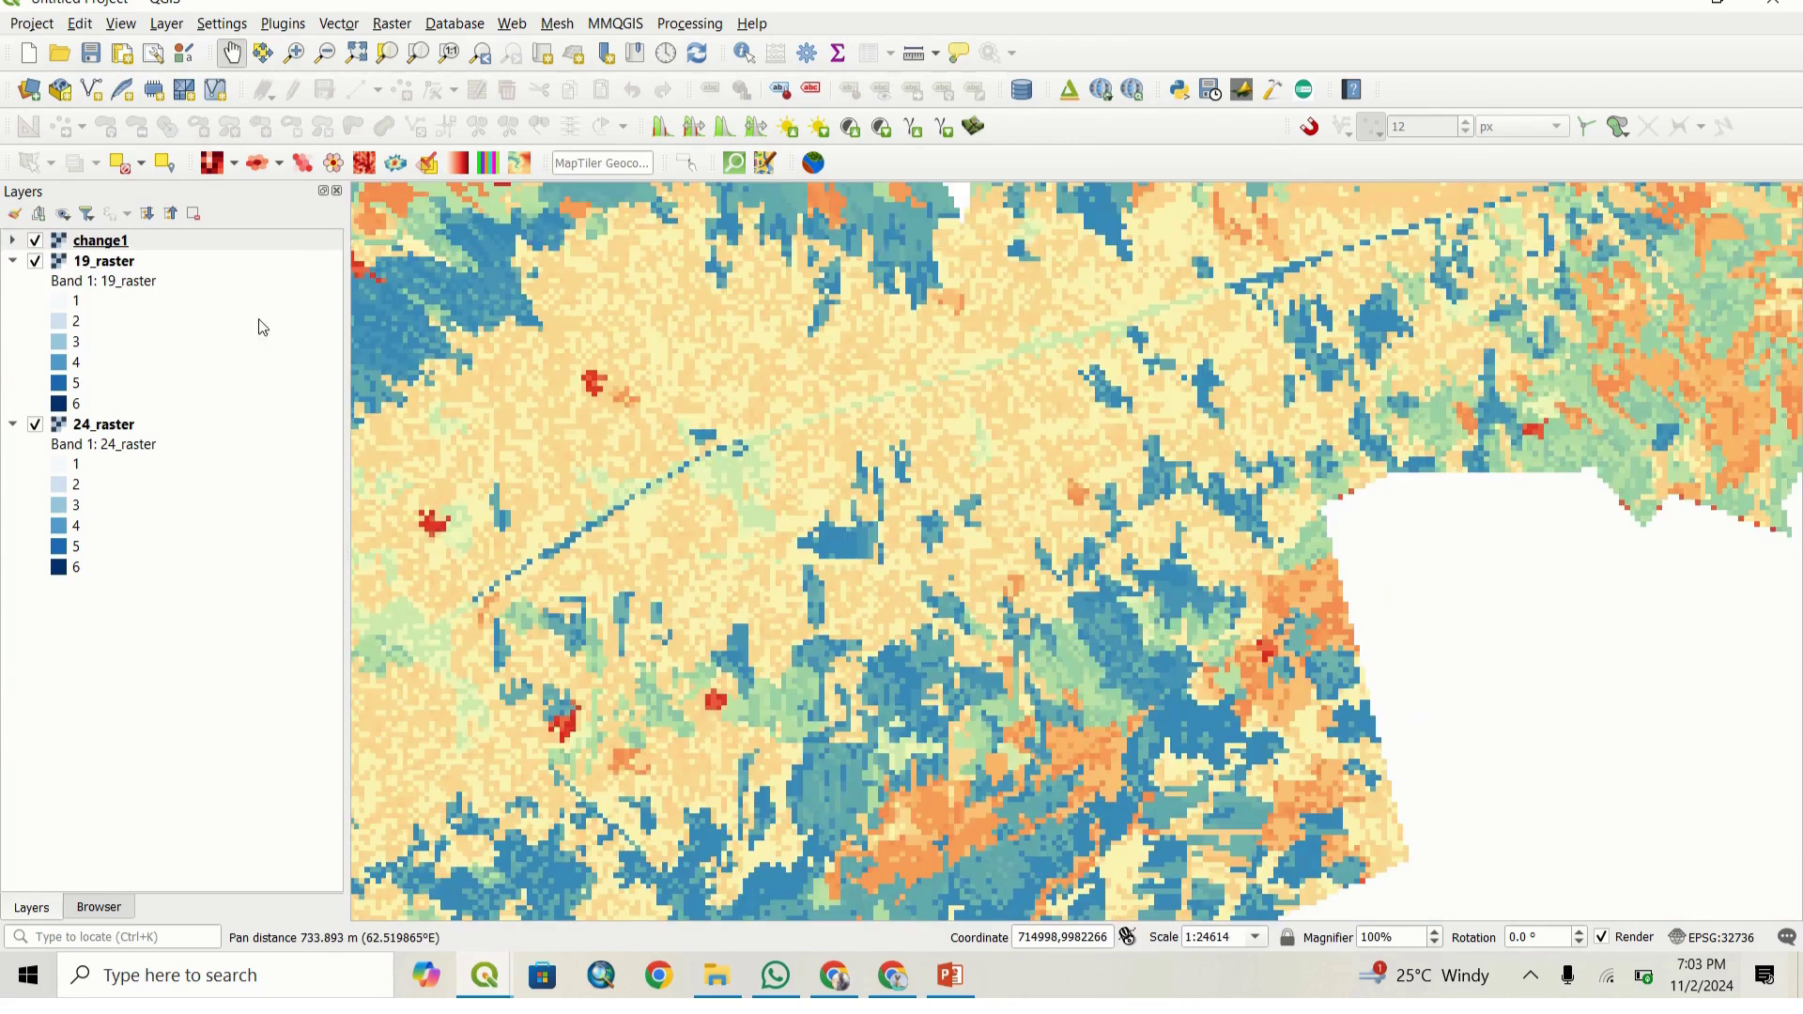
Step: Expand change1's transition classes 1→1 to 6→6, then bring MOLUSCE back to front
{"action": "left_click", "coordinate": [13, 246]}
{"action": "scroll", "coordinate": [160, 486], "scroll_direction": "down", "scroll_amount": 5}
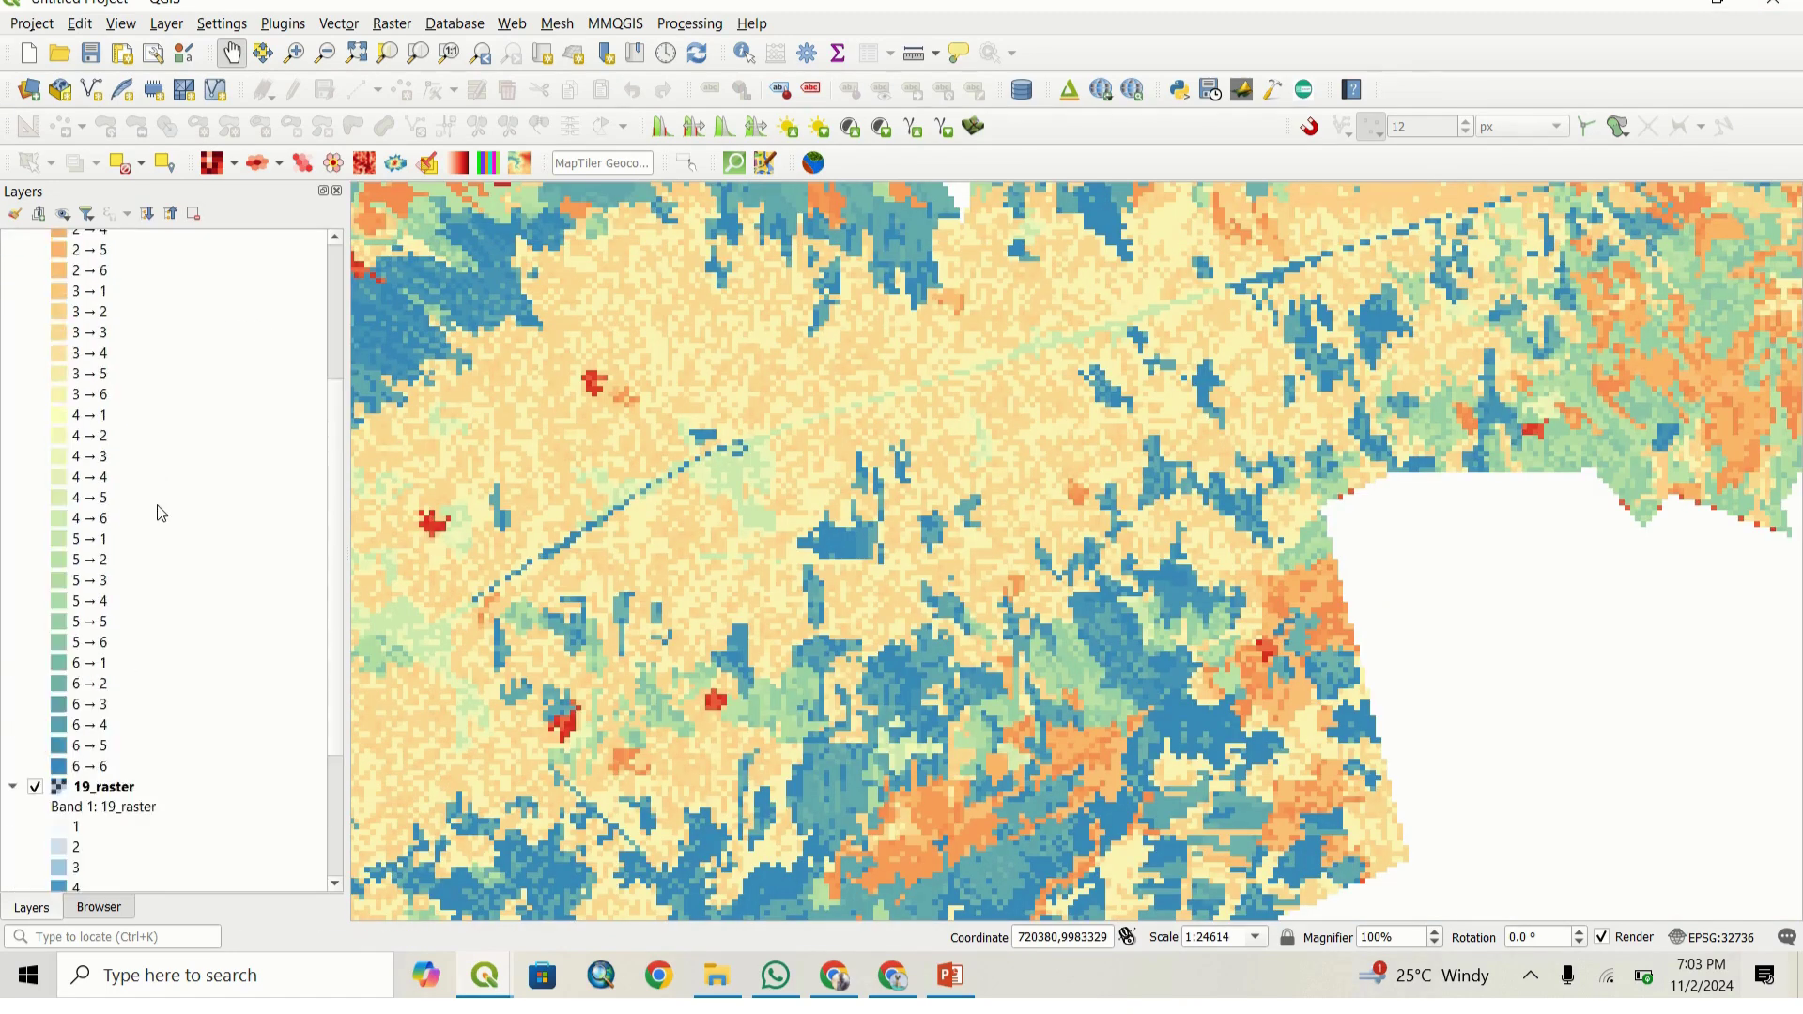
{"action": "scroll", "coordinate": [155, 498], "scroll_direction": "up", "scroll_amount": 5}
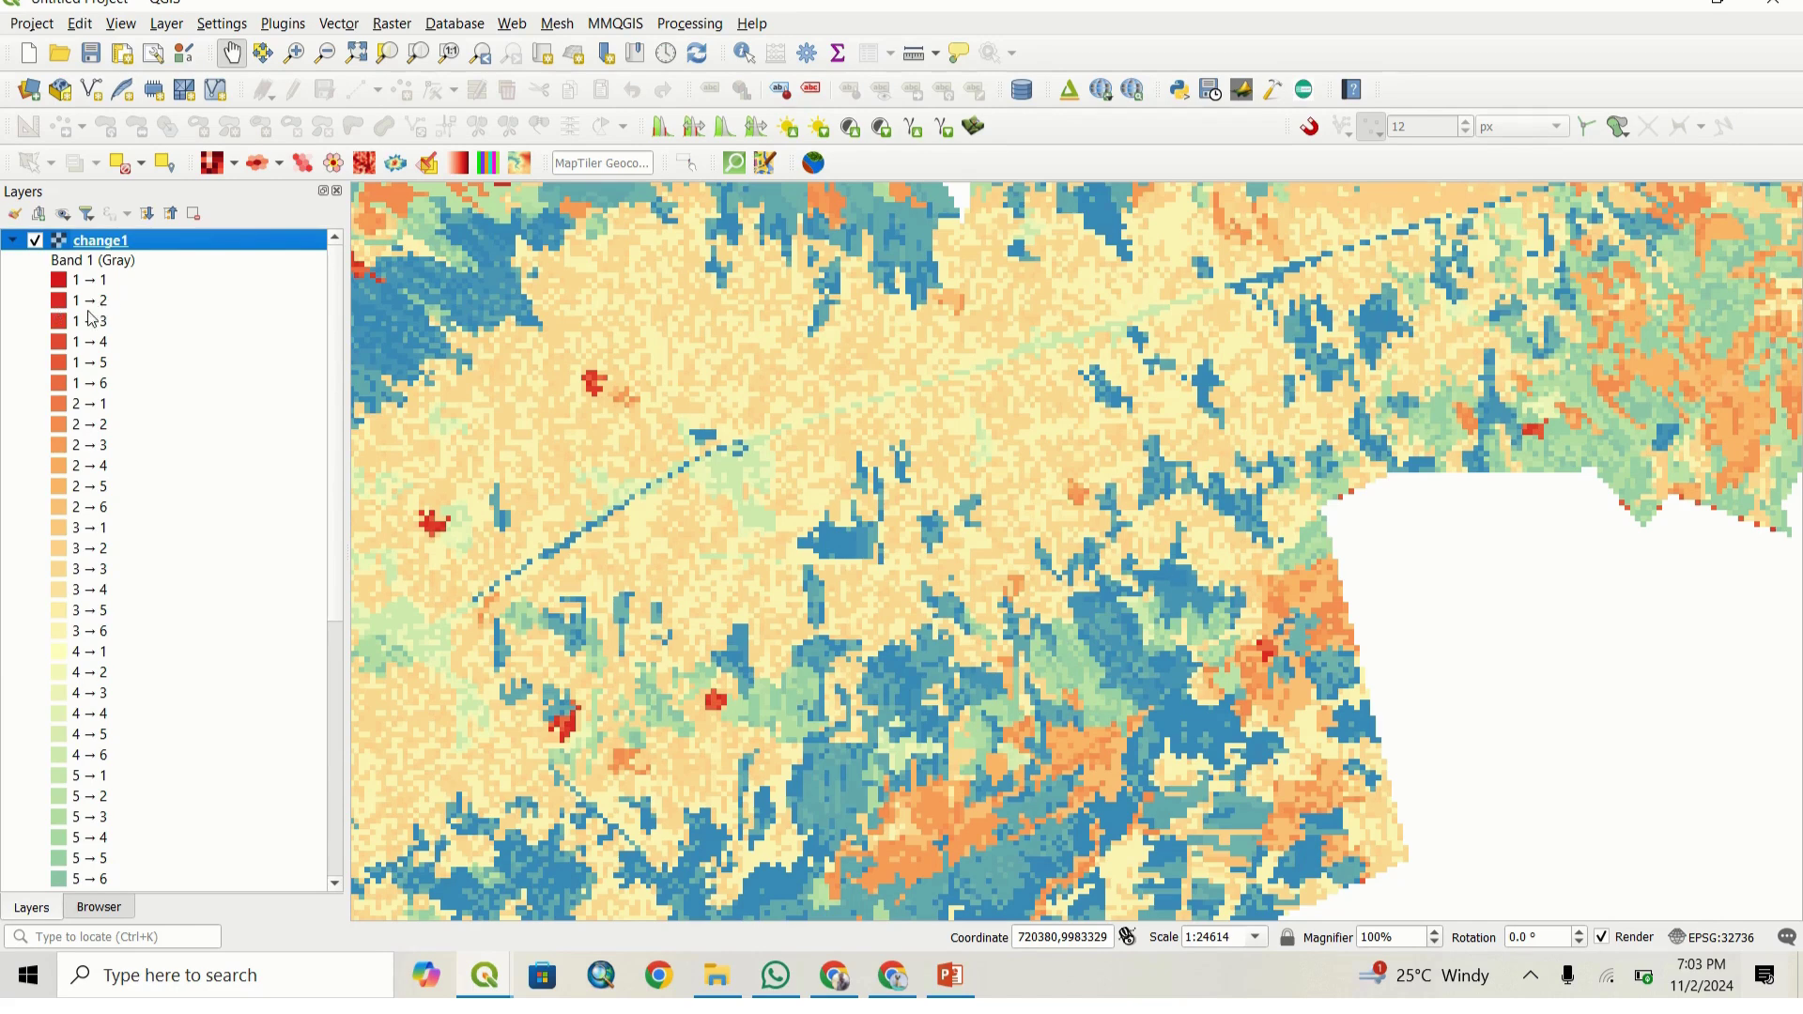
{"action": "scroll", "coordinate": [83, 389], "scroll_direction": "down", "scroll_amount": 3}
{"action": "scroll", "coordinate": [90, 436], "scroll_direction": "down", "scroll_amount": 4}
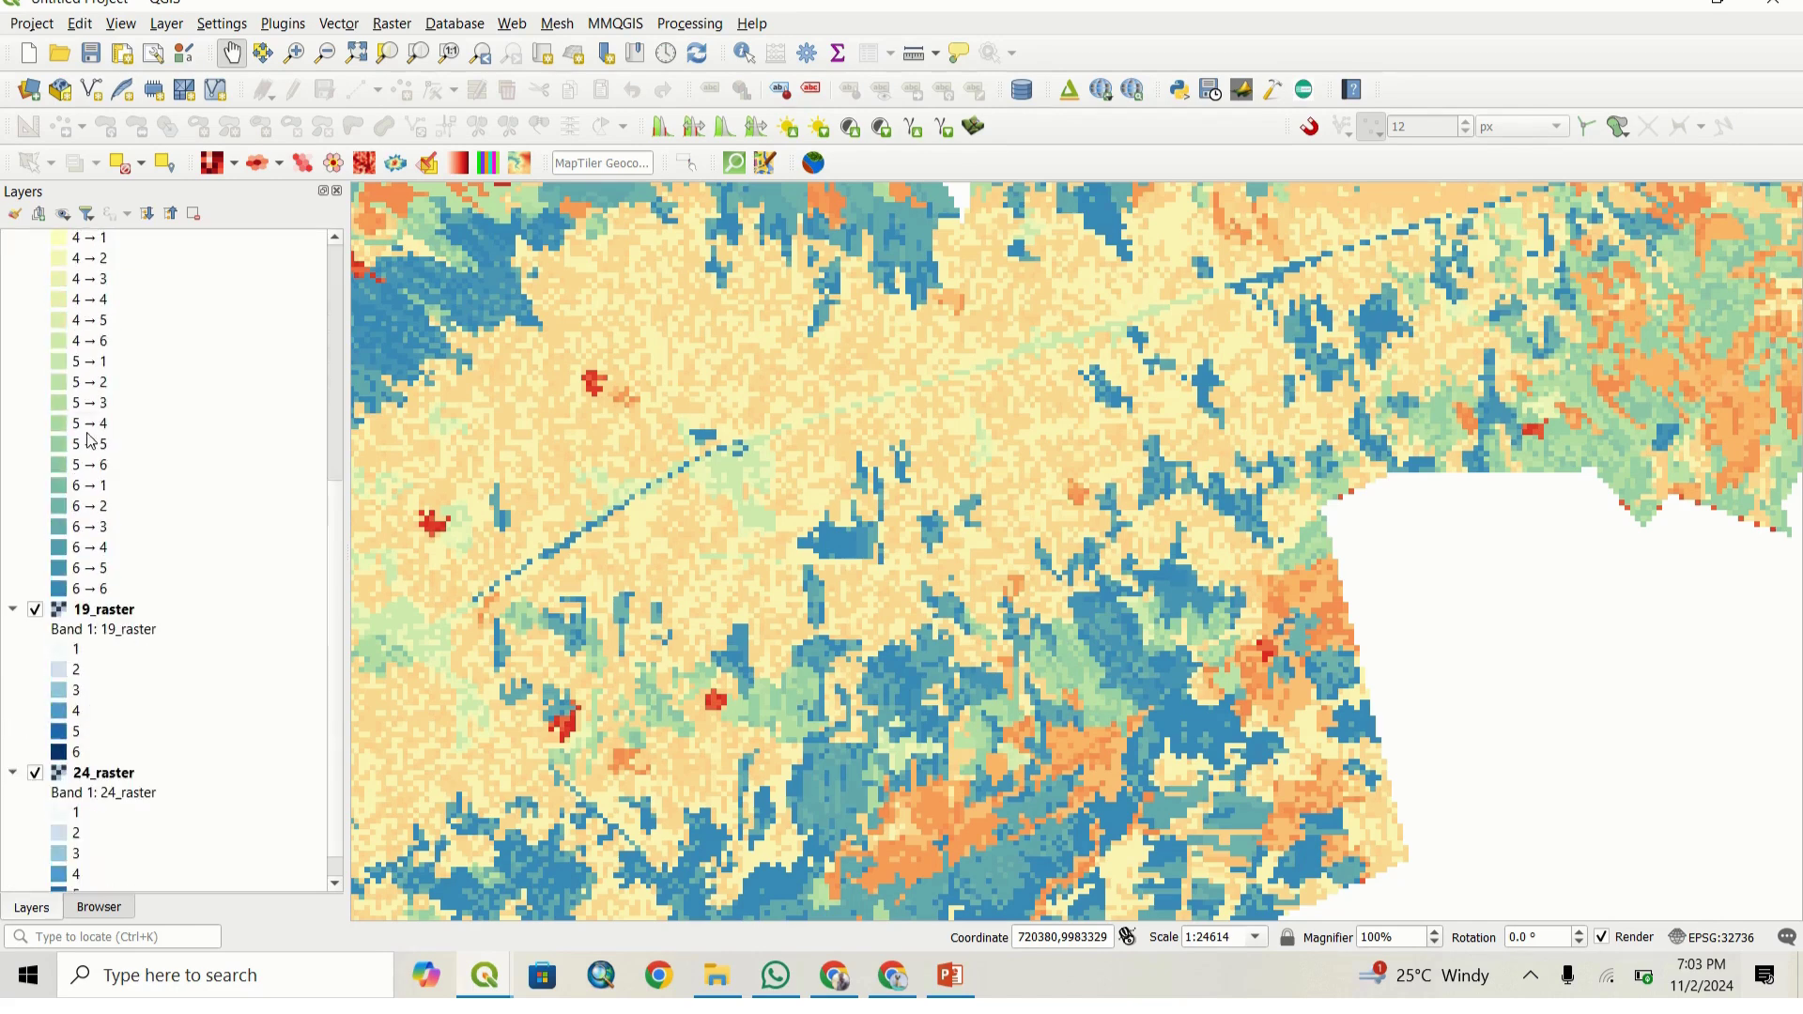
{"action": "scroll", "coordinate": [92, 441], "scroll_direction": "up", "scroll_amount": 7}
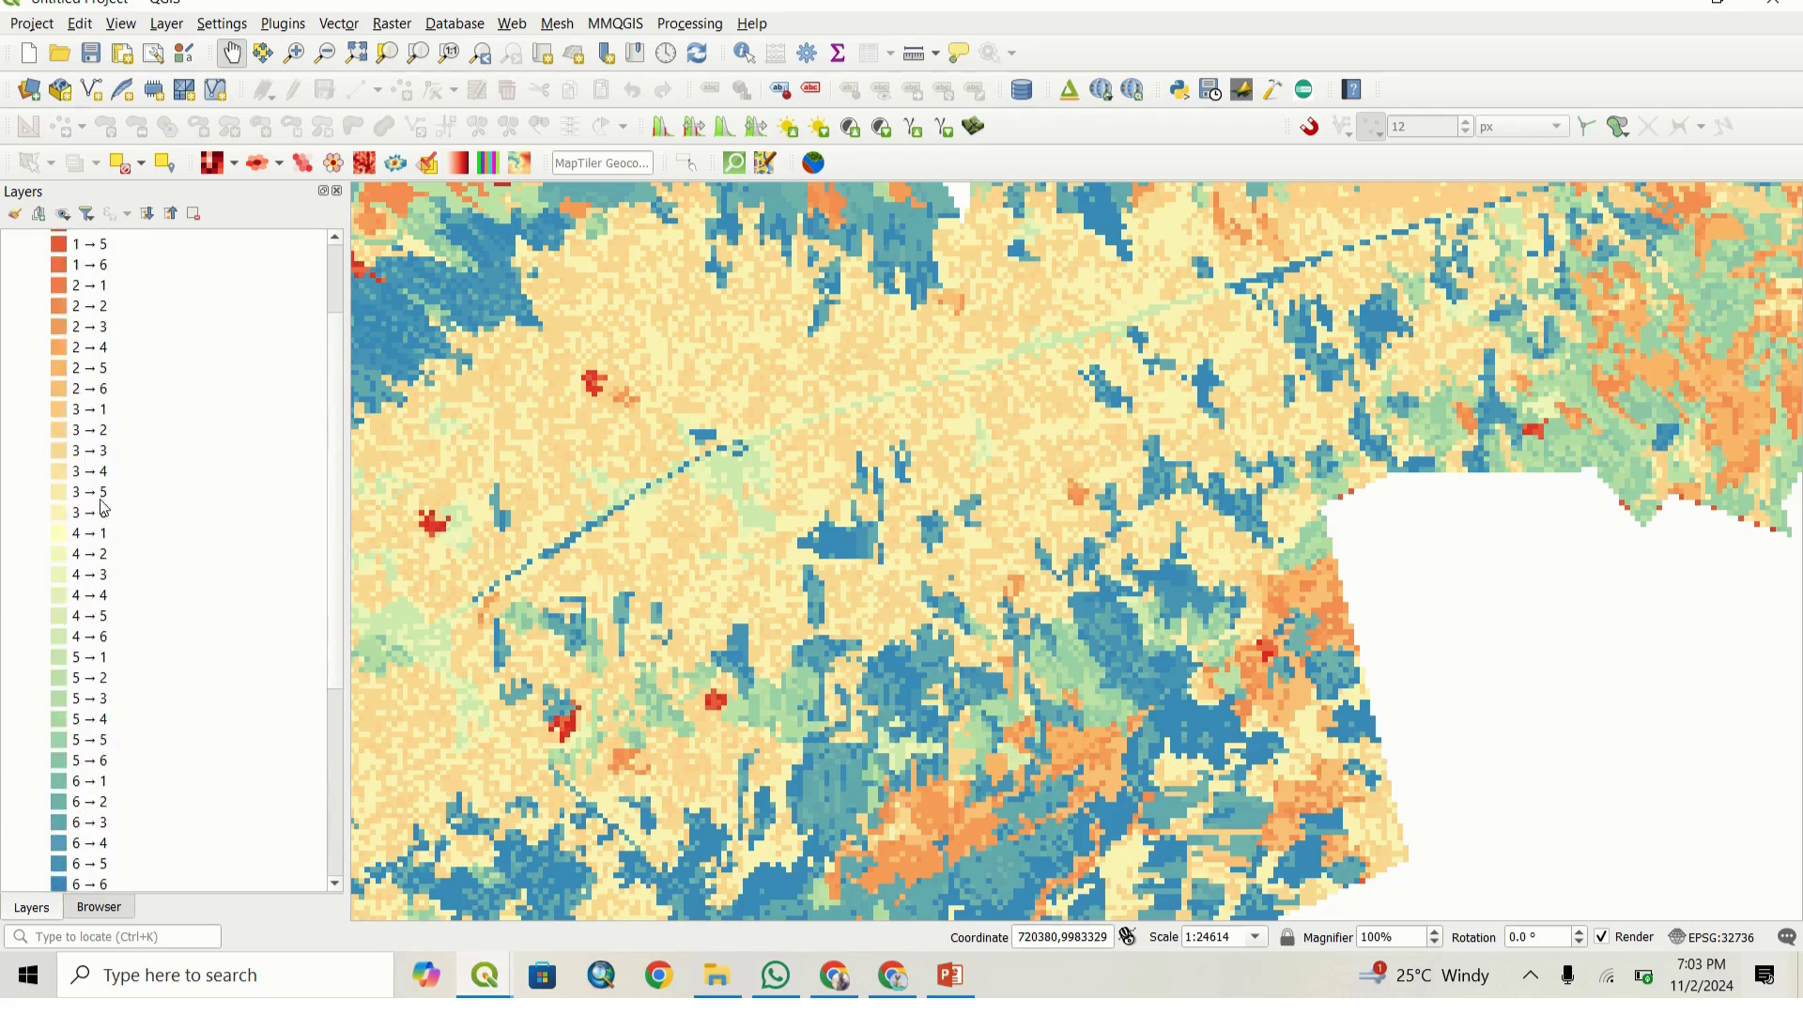
{"action": "mouse_move", "coordinate": [484, 976]}
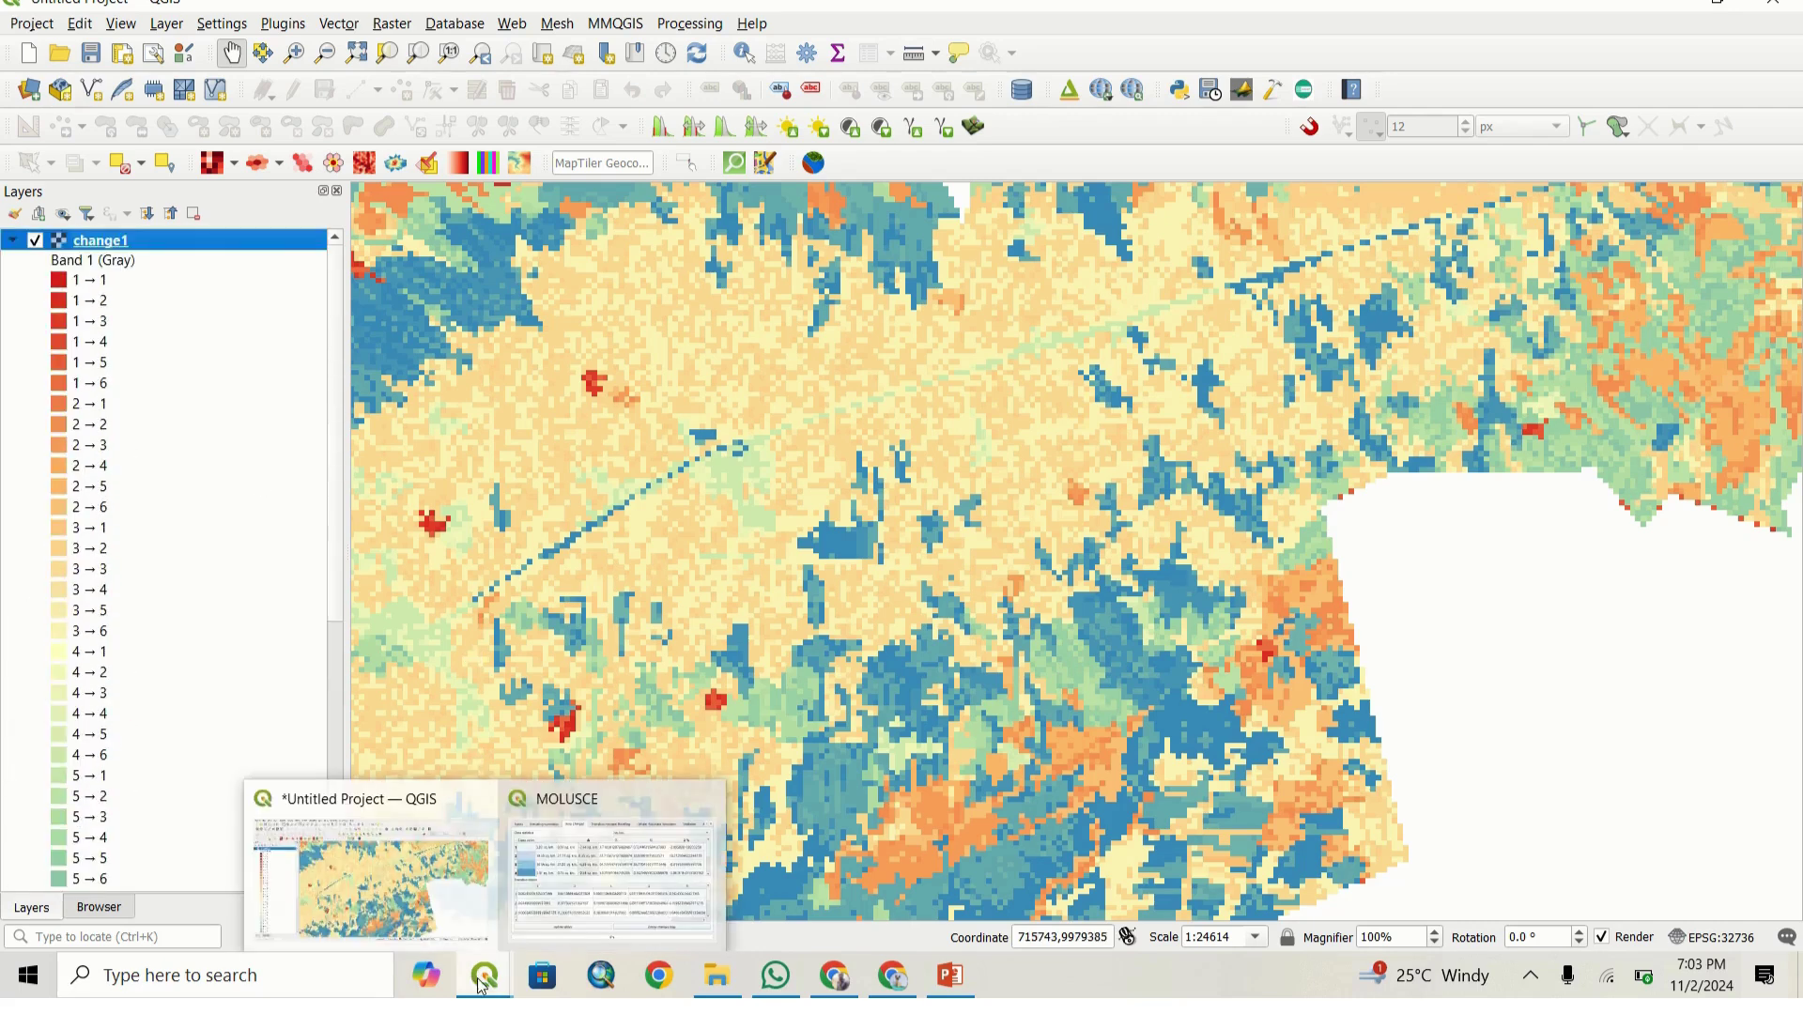
{"action": "left_click", "coordinate": [593, 842]}
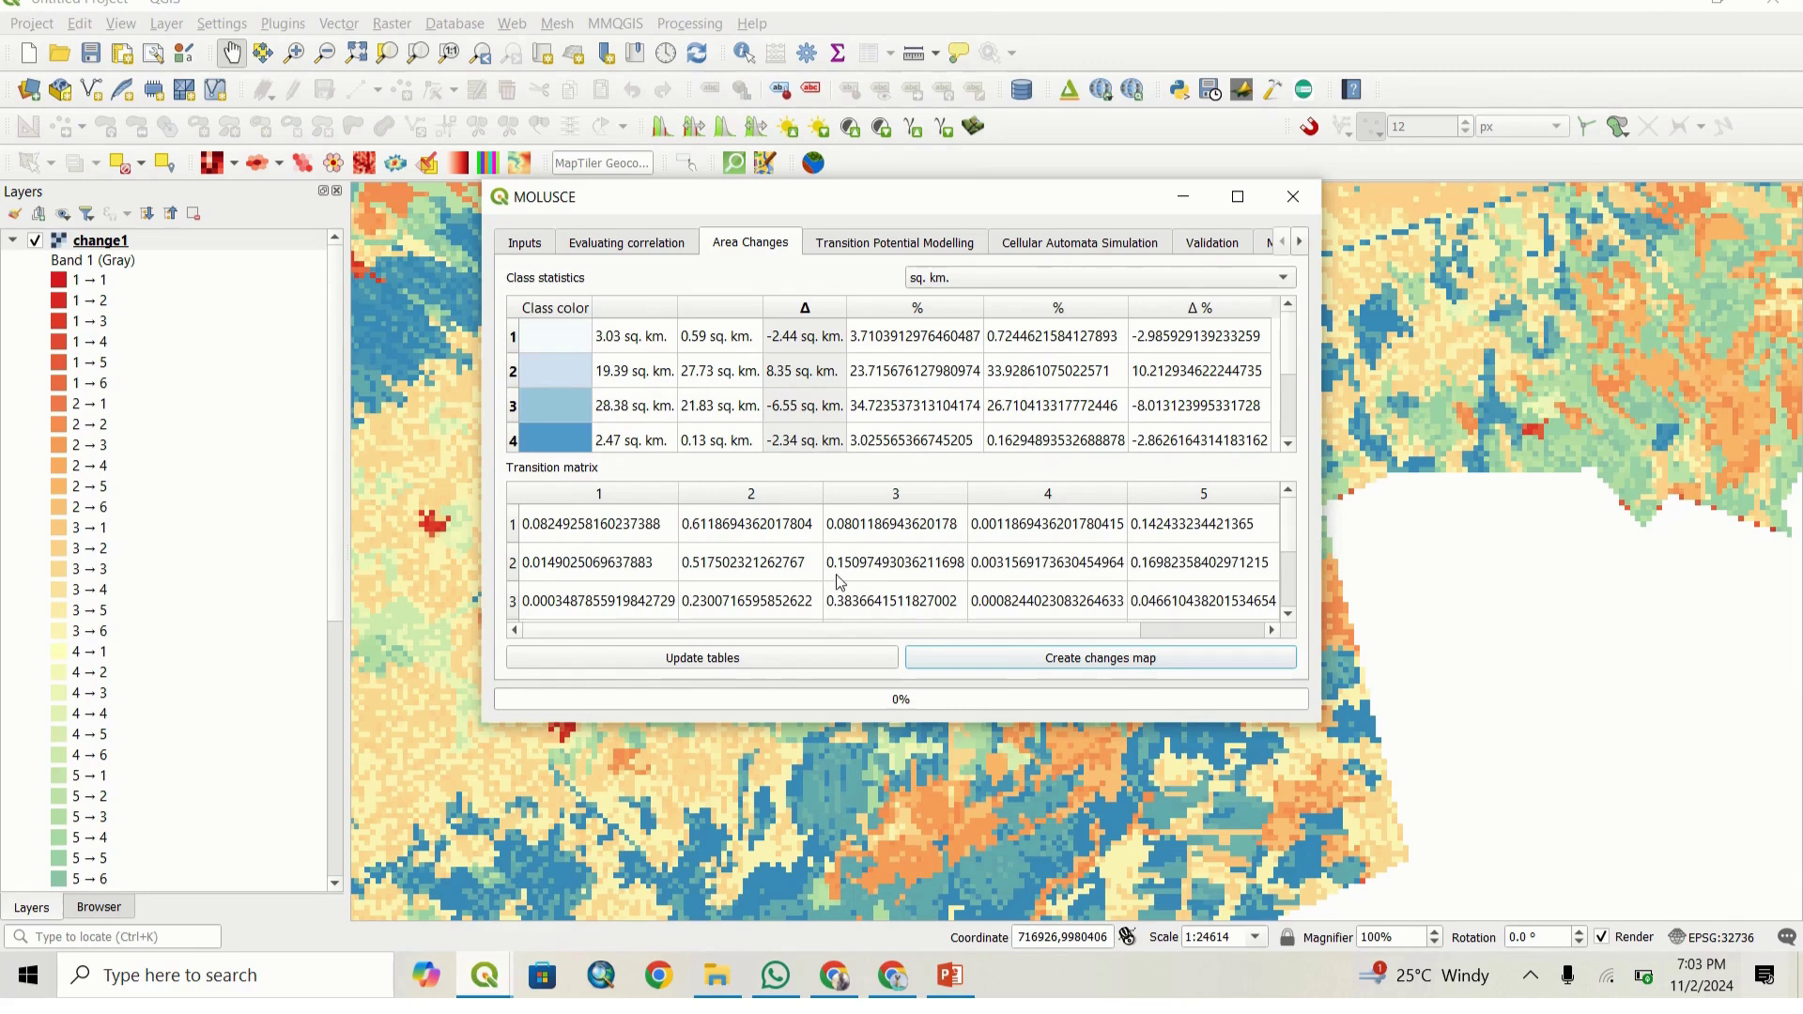
Step: Switch to the Transition Potential Modelling tab with the default Multi-layer Perceptron settings
{"action": "left_click", "coordinate": [882, 246]}
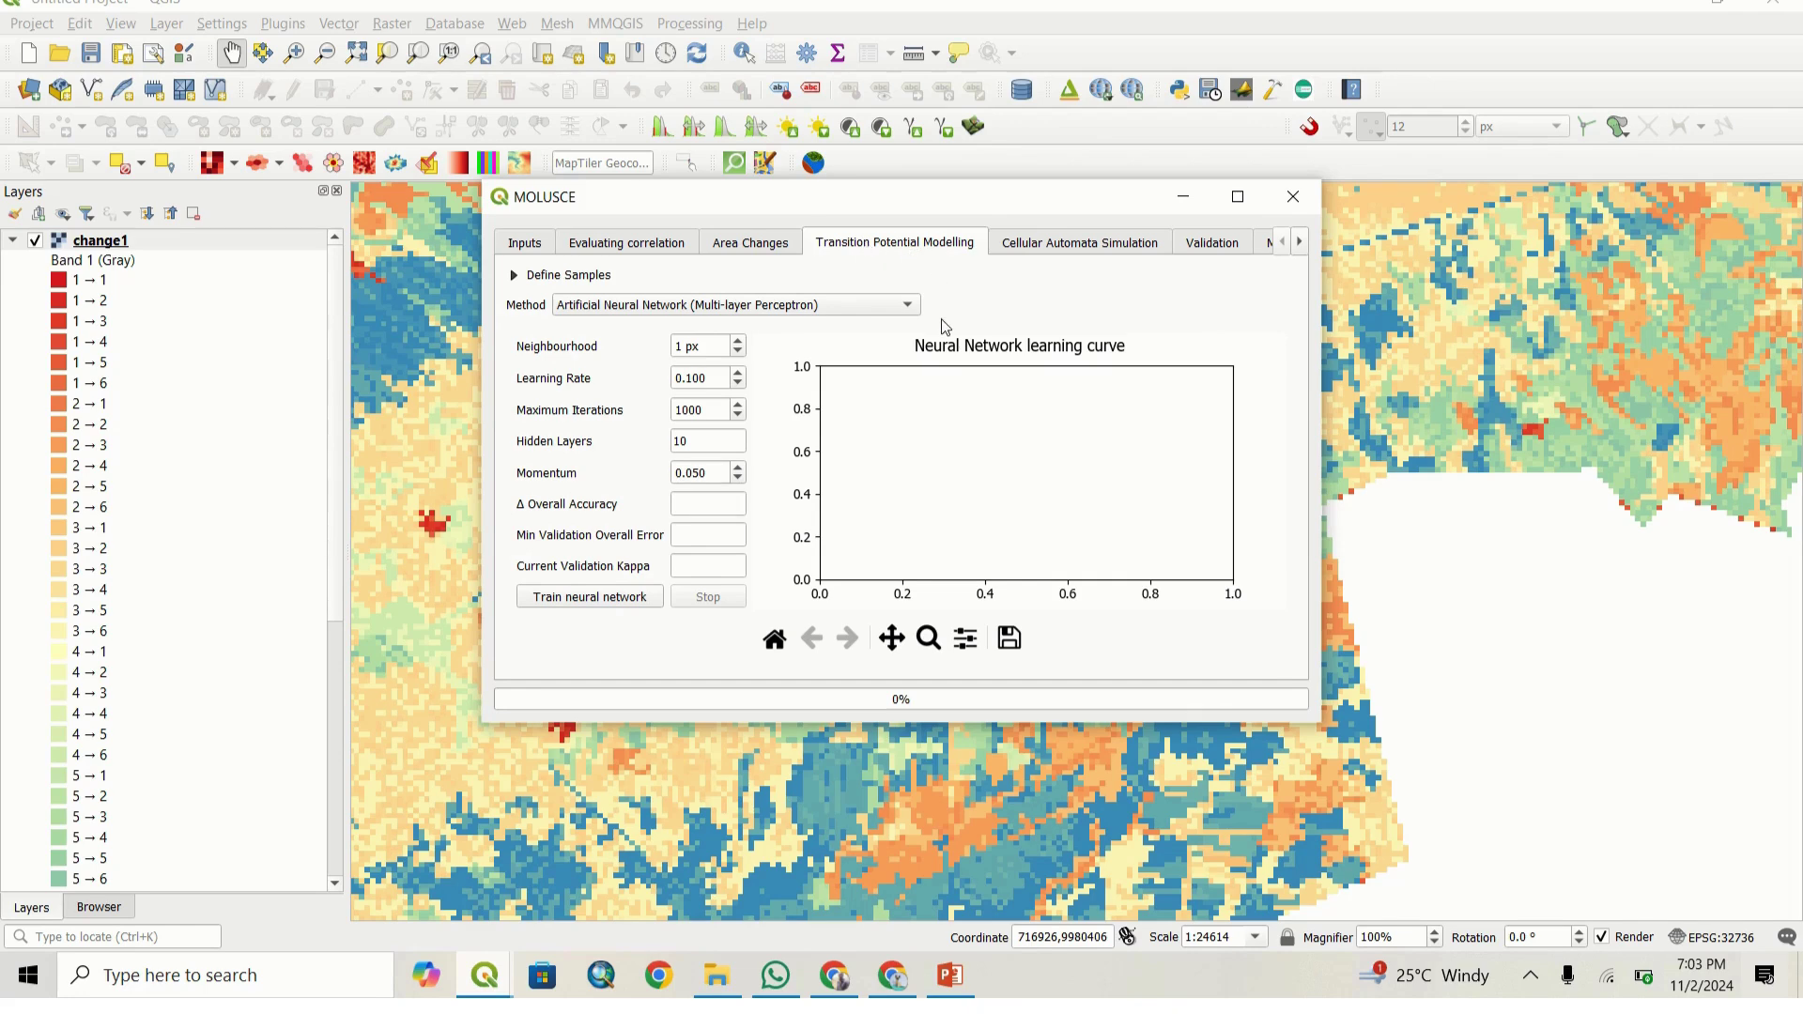
Step: Train the Multi-layer Perceptron for 1000 iterations until the learning curve completes
{"action": "left_click", "coordinate": [556, 598]}
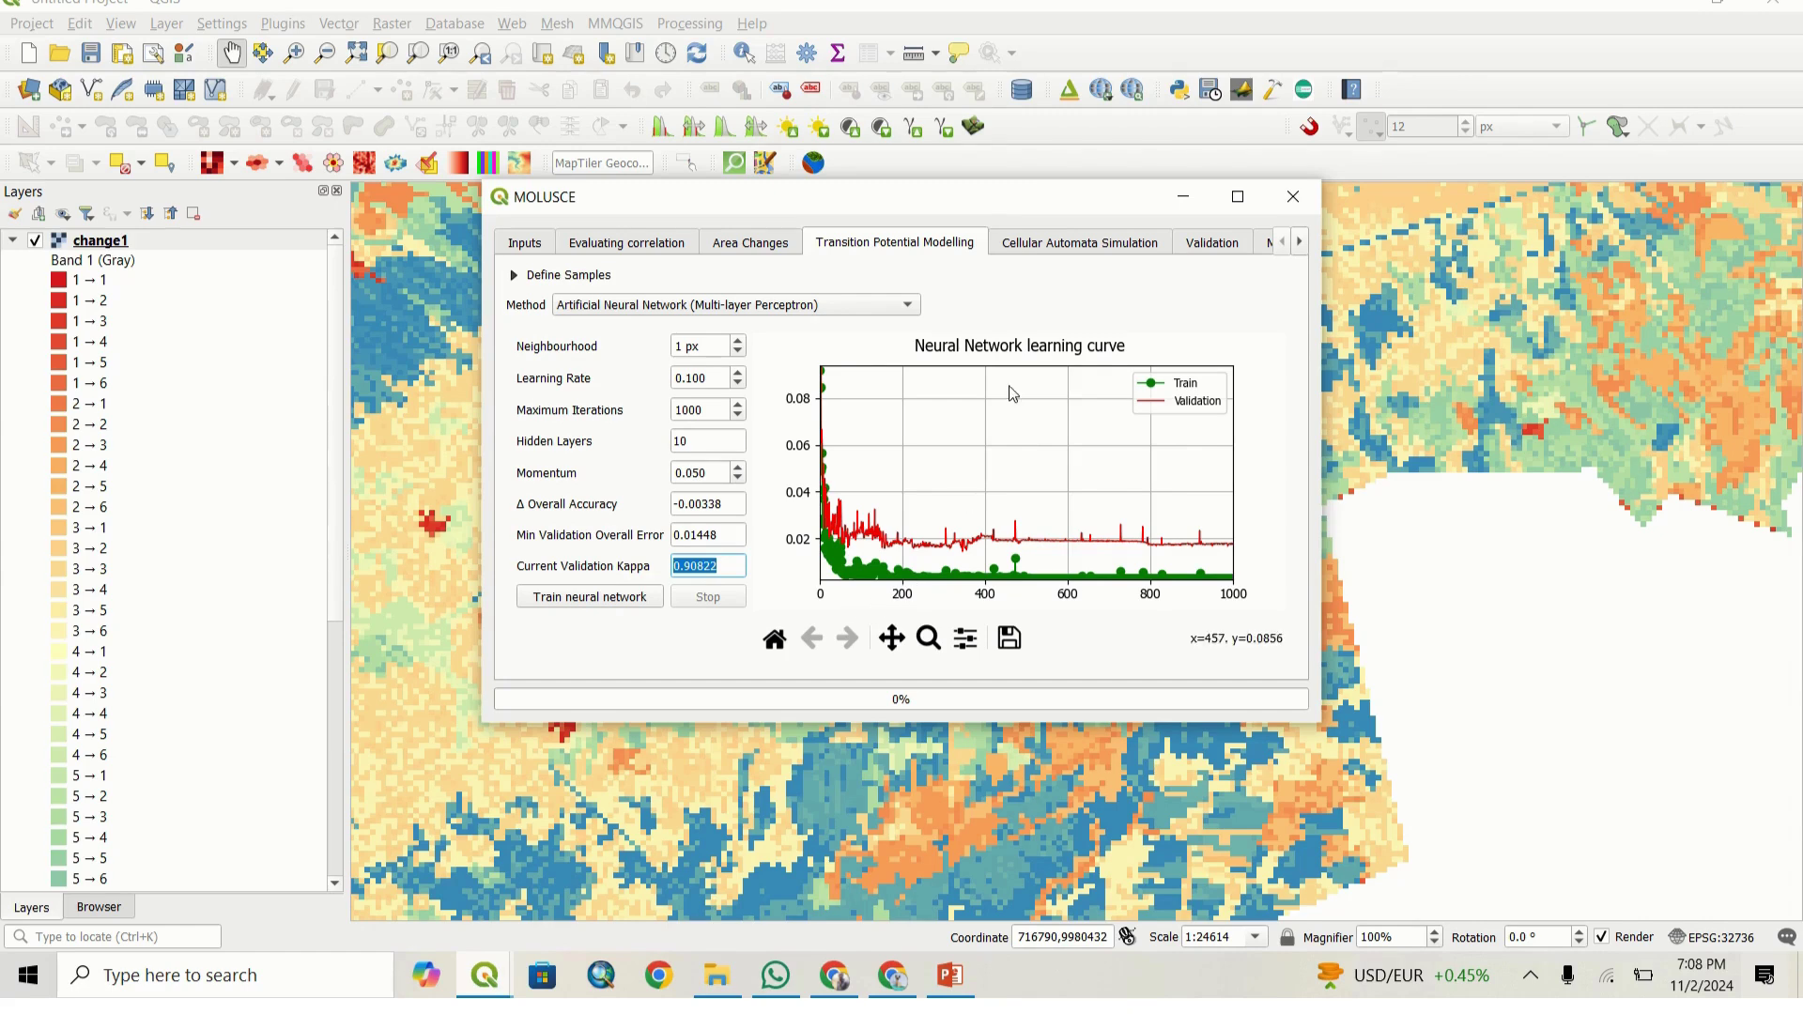
Step: Turn off the certainty function and run the cellular automata simulation, saving the output as future.tif
{"action": "left_click", "coordinate": [1085, 252]}
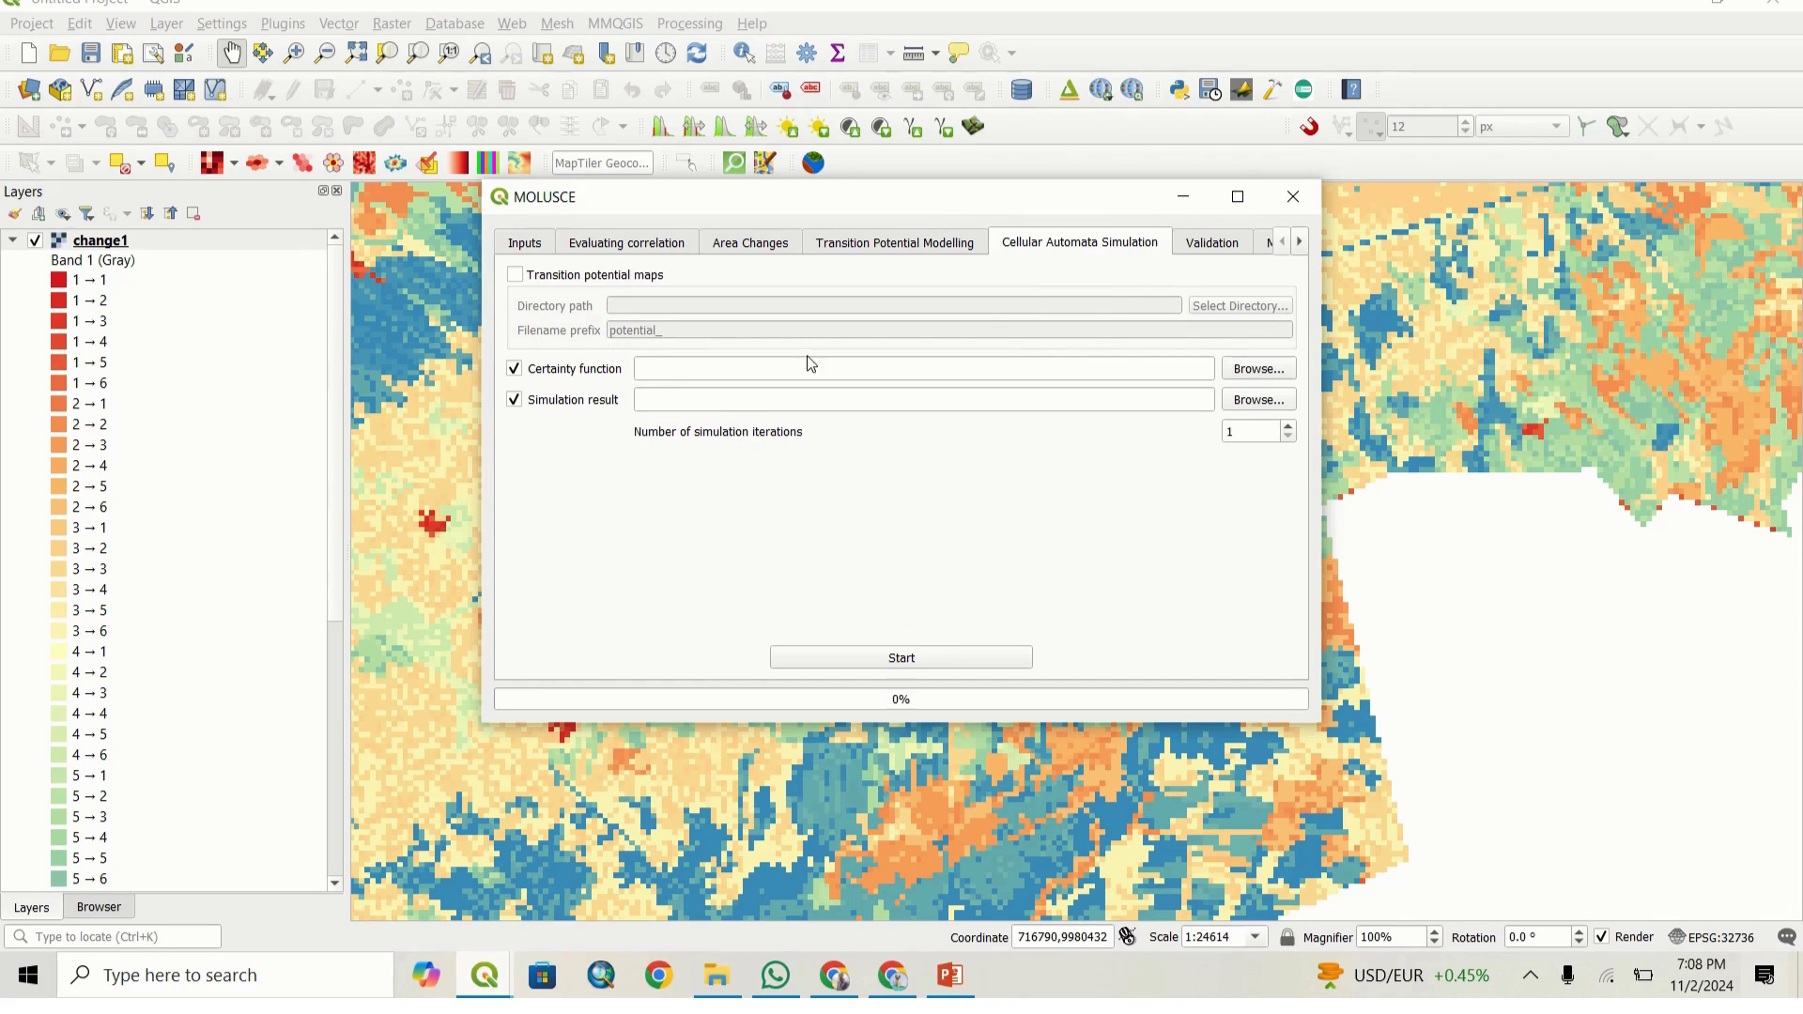
{"action": "left_click", "coordinate": [516, 369]}
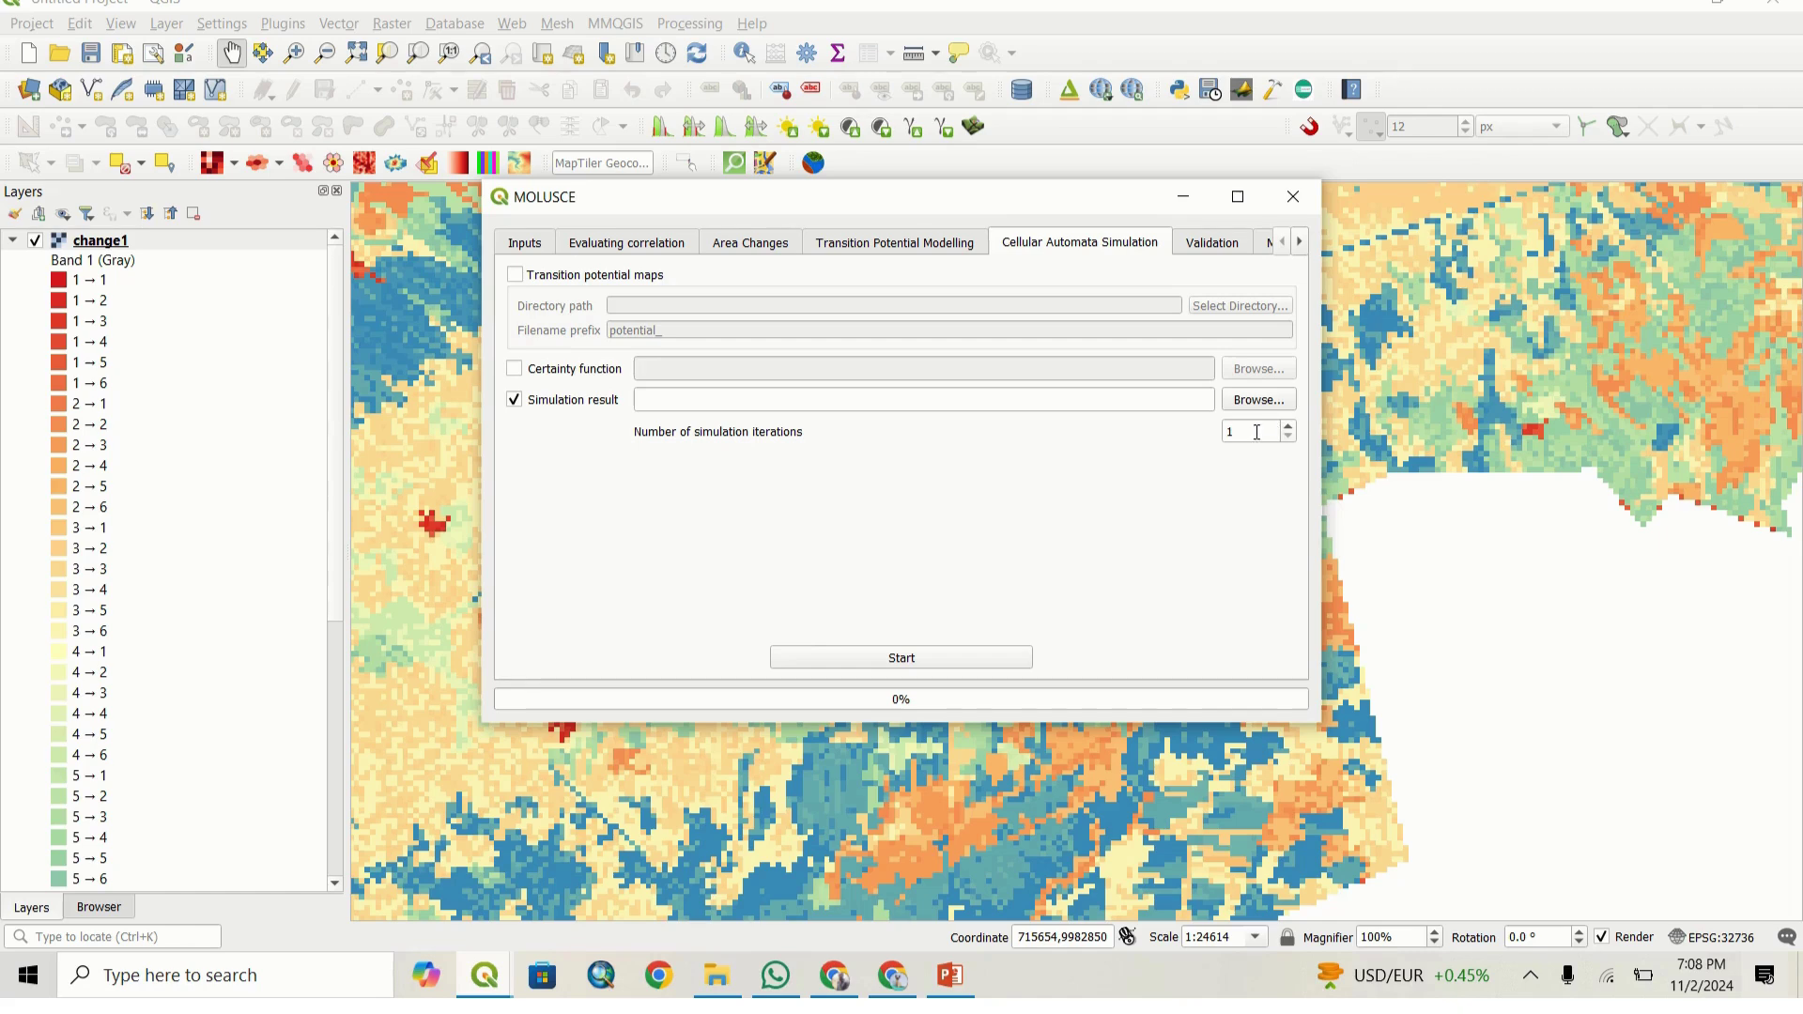
{"action": "left_click", "coordinate": [1258, 400]}
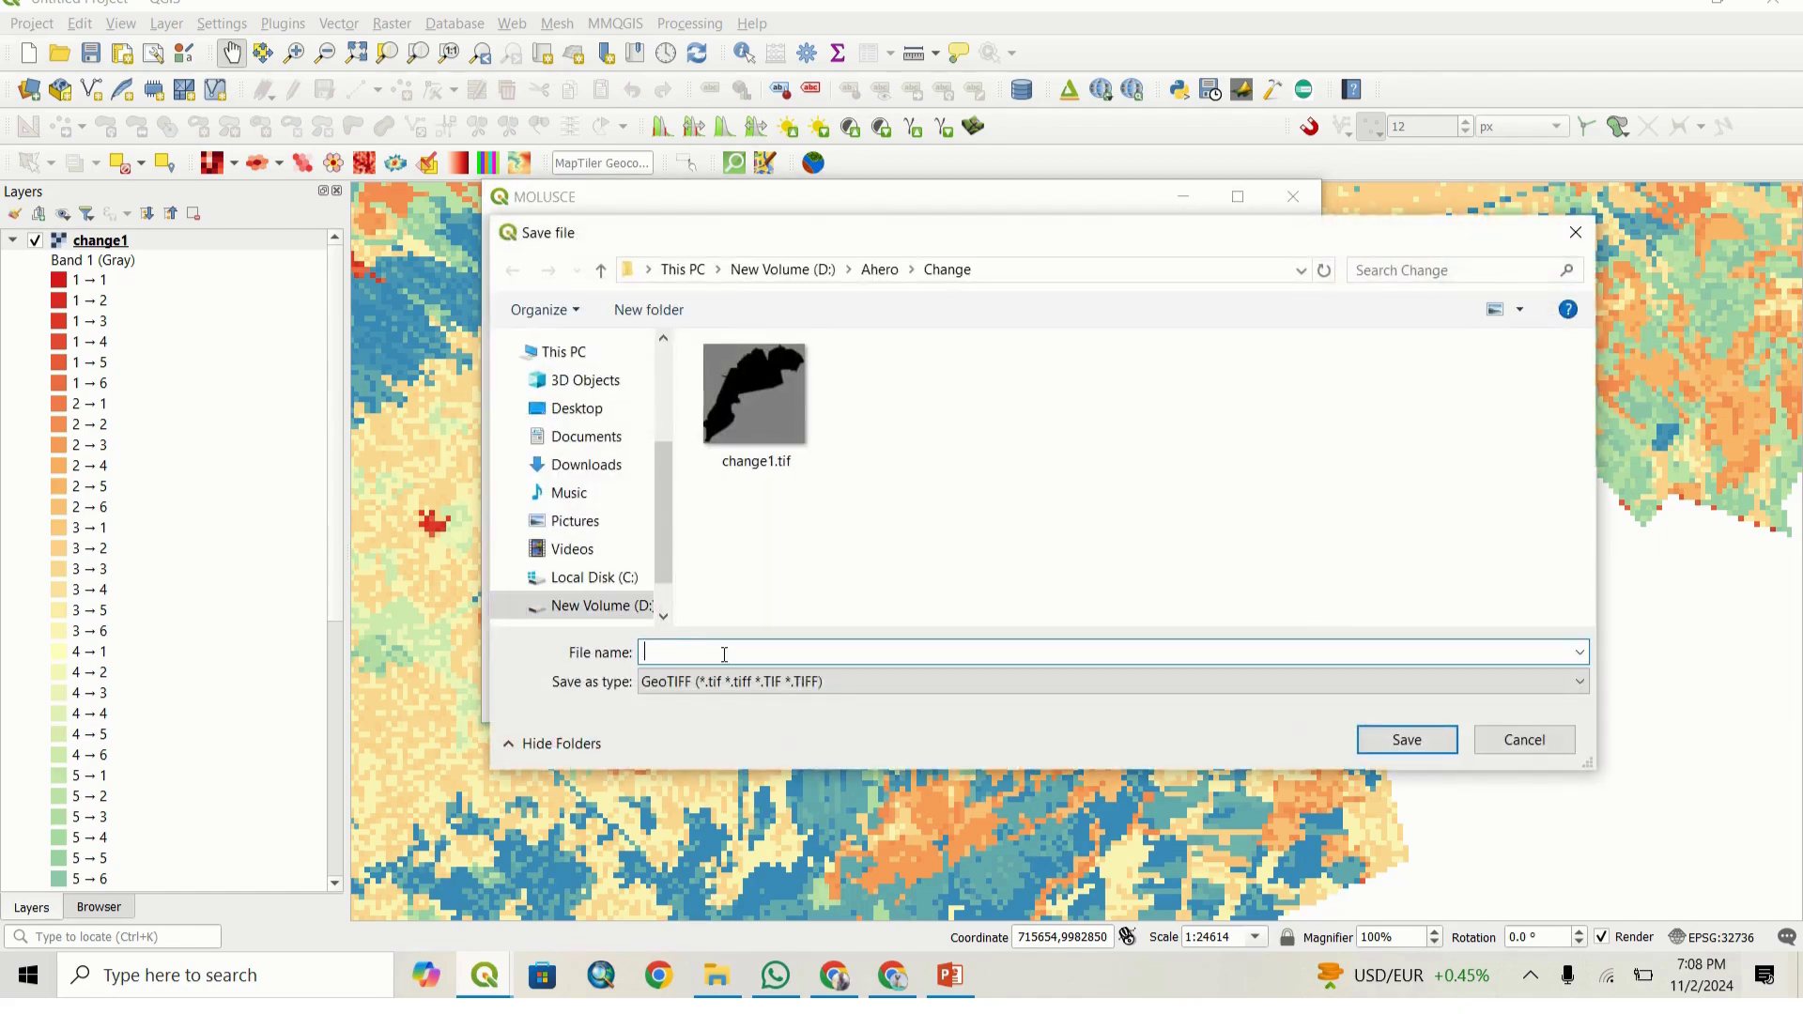
{"action": "type", "text": "future"}
{"action": "key", "text": "Return"}
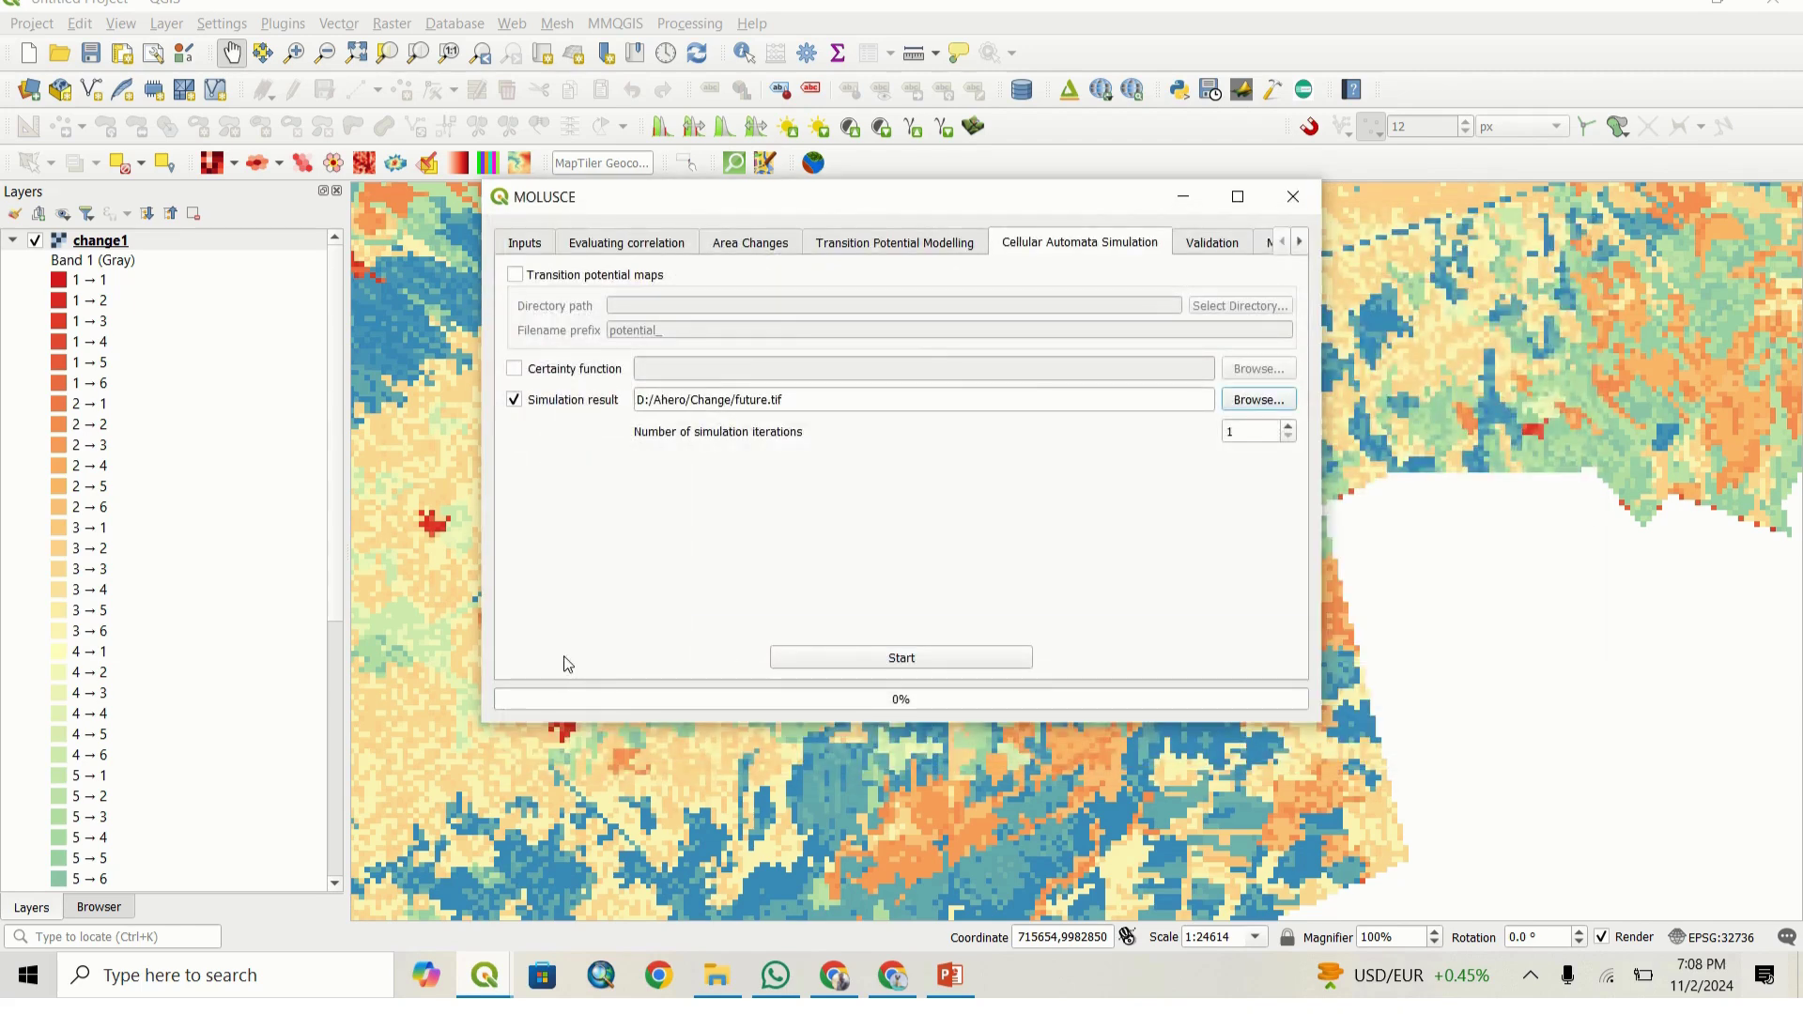
{"action": "left_click", "coordinate": [900, 656]}
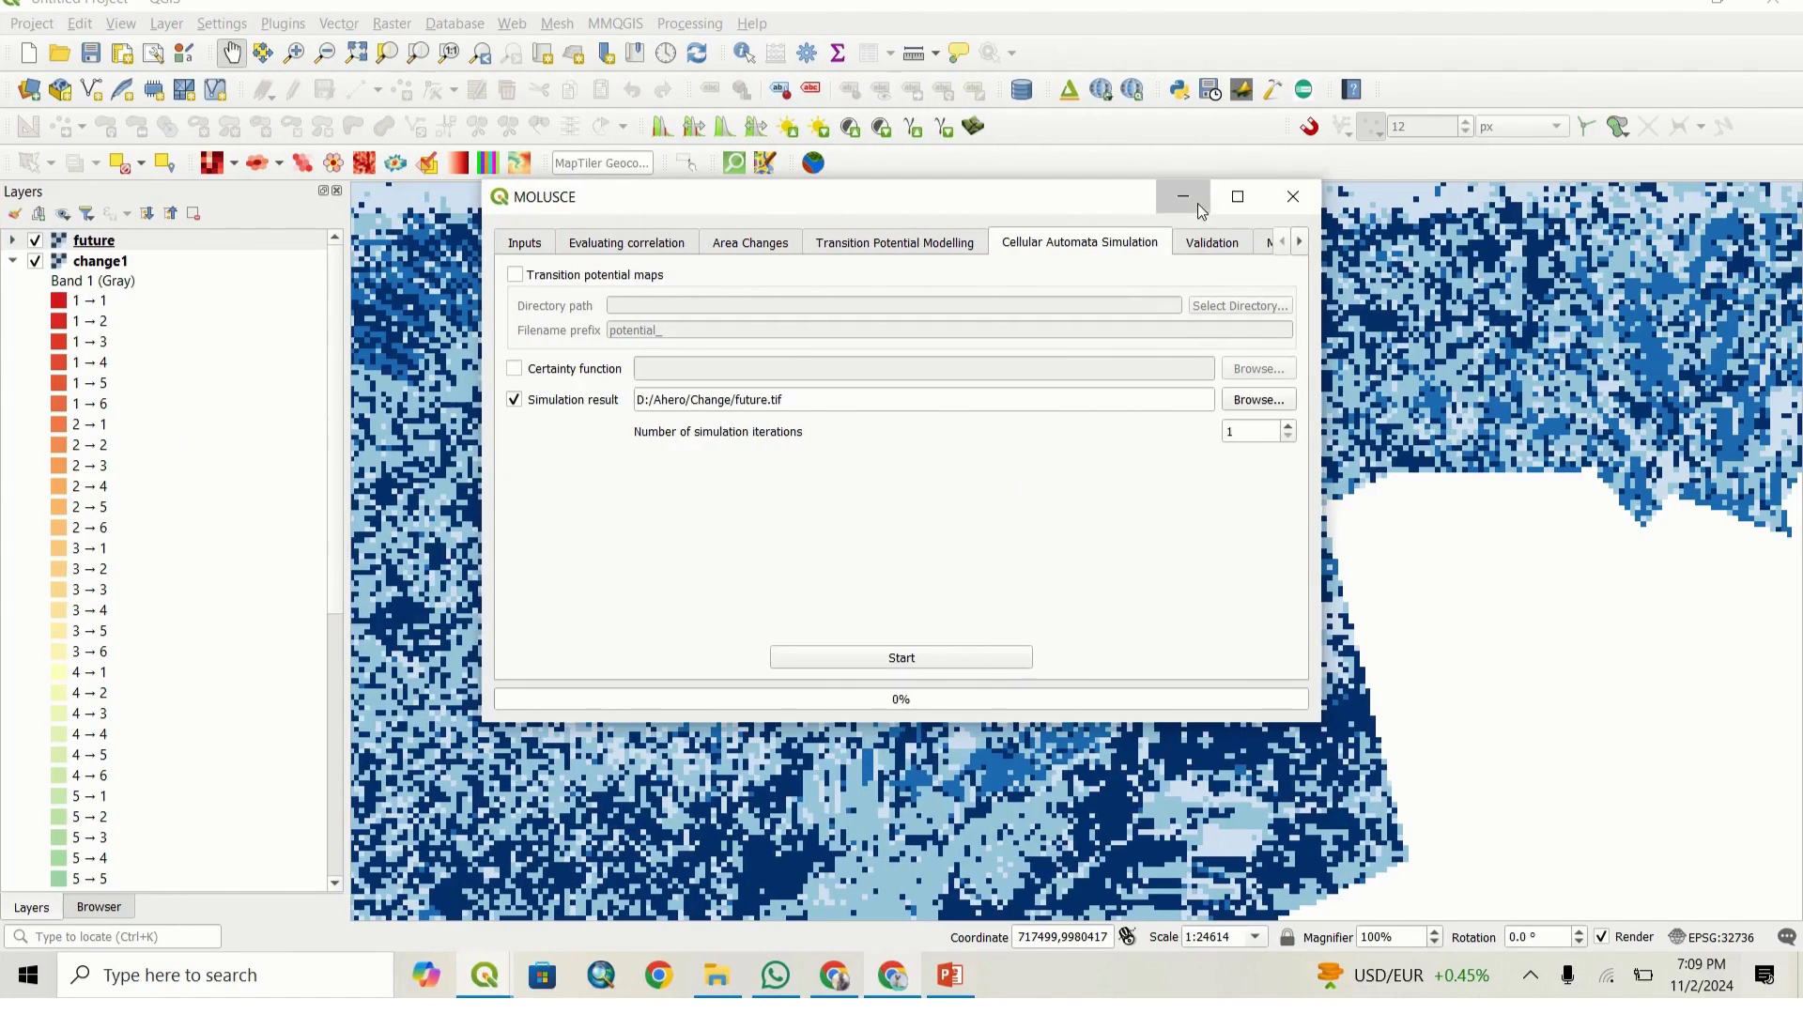
Step: Close the MOLUSCE window once the 'future' raster appears on the map
{"action": "left_click", "coordinate": [1293, 196]}
Step: Collapse and hide the change1 layer, then expand the future layer's legend
{"action": "left_click", "coordinate": [12, 261]}
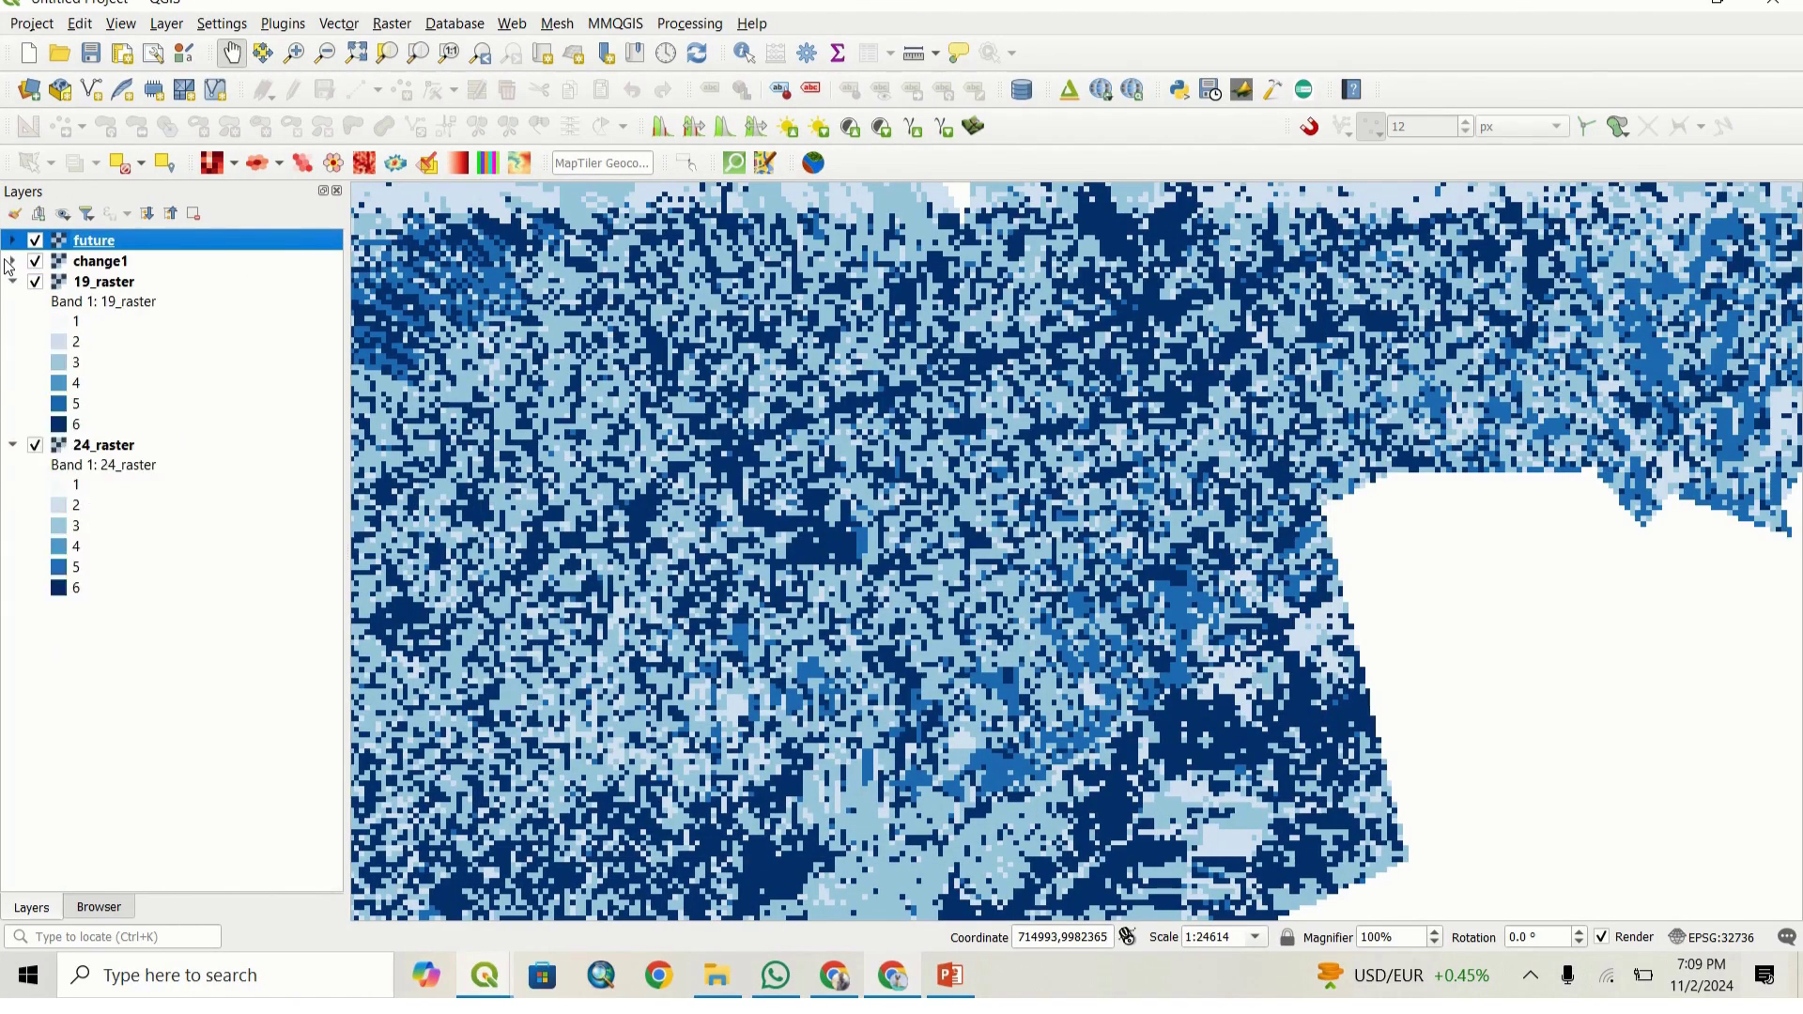
{"action": "left_click", "coordinate": [35, 263]}
{"action": "left_click", "coordinate": [12, 241]}
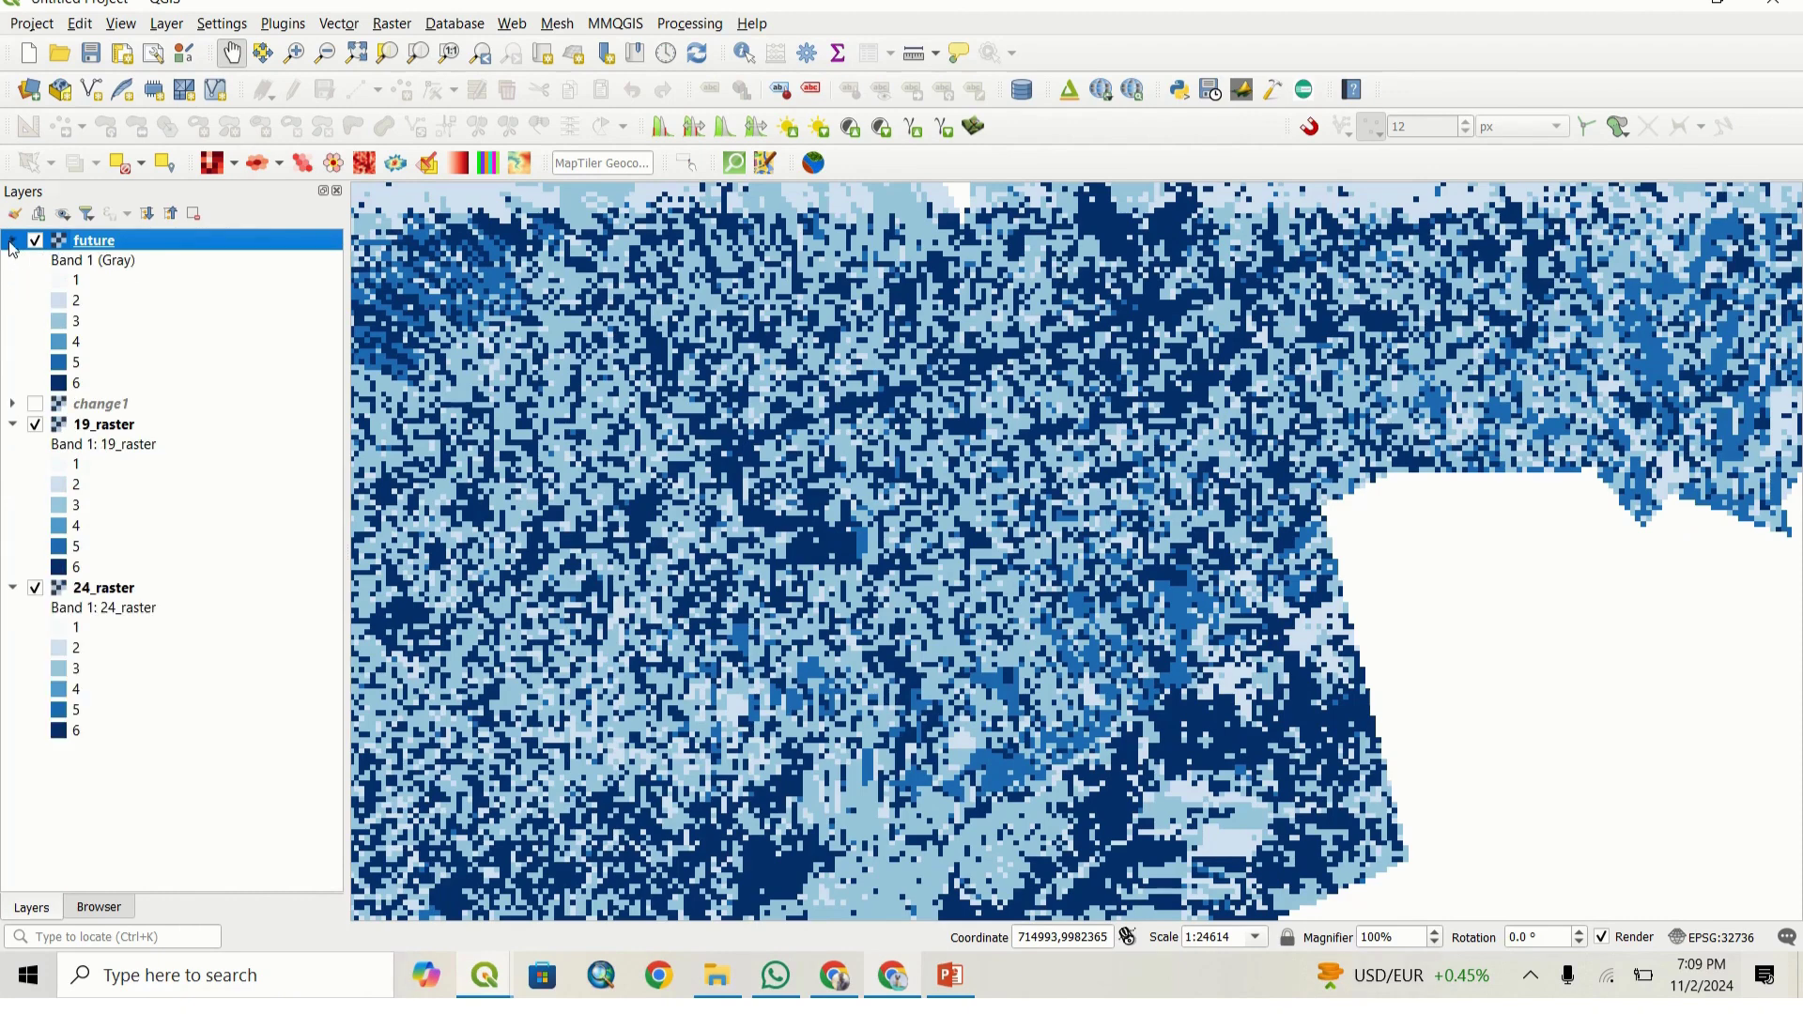
{"action": "left_click_drag", "start_coordinate": [486, 348], "coordinate": [692, 554]}
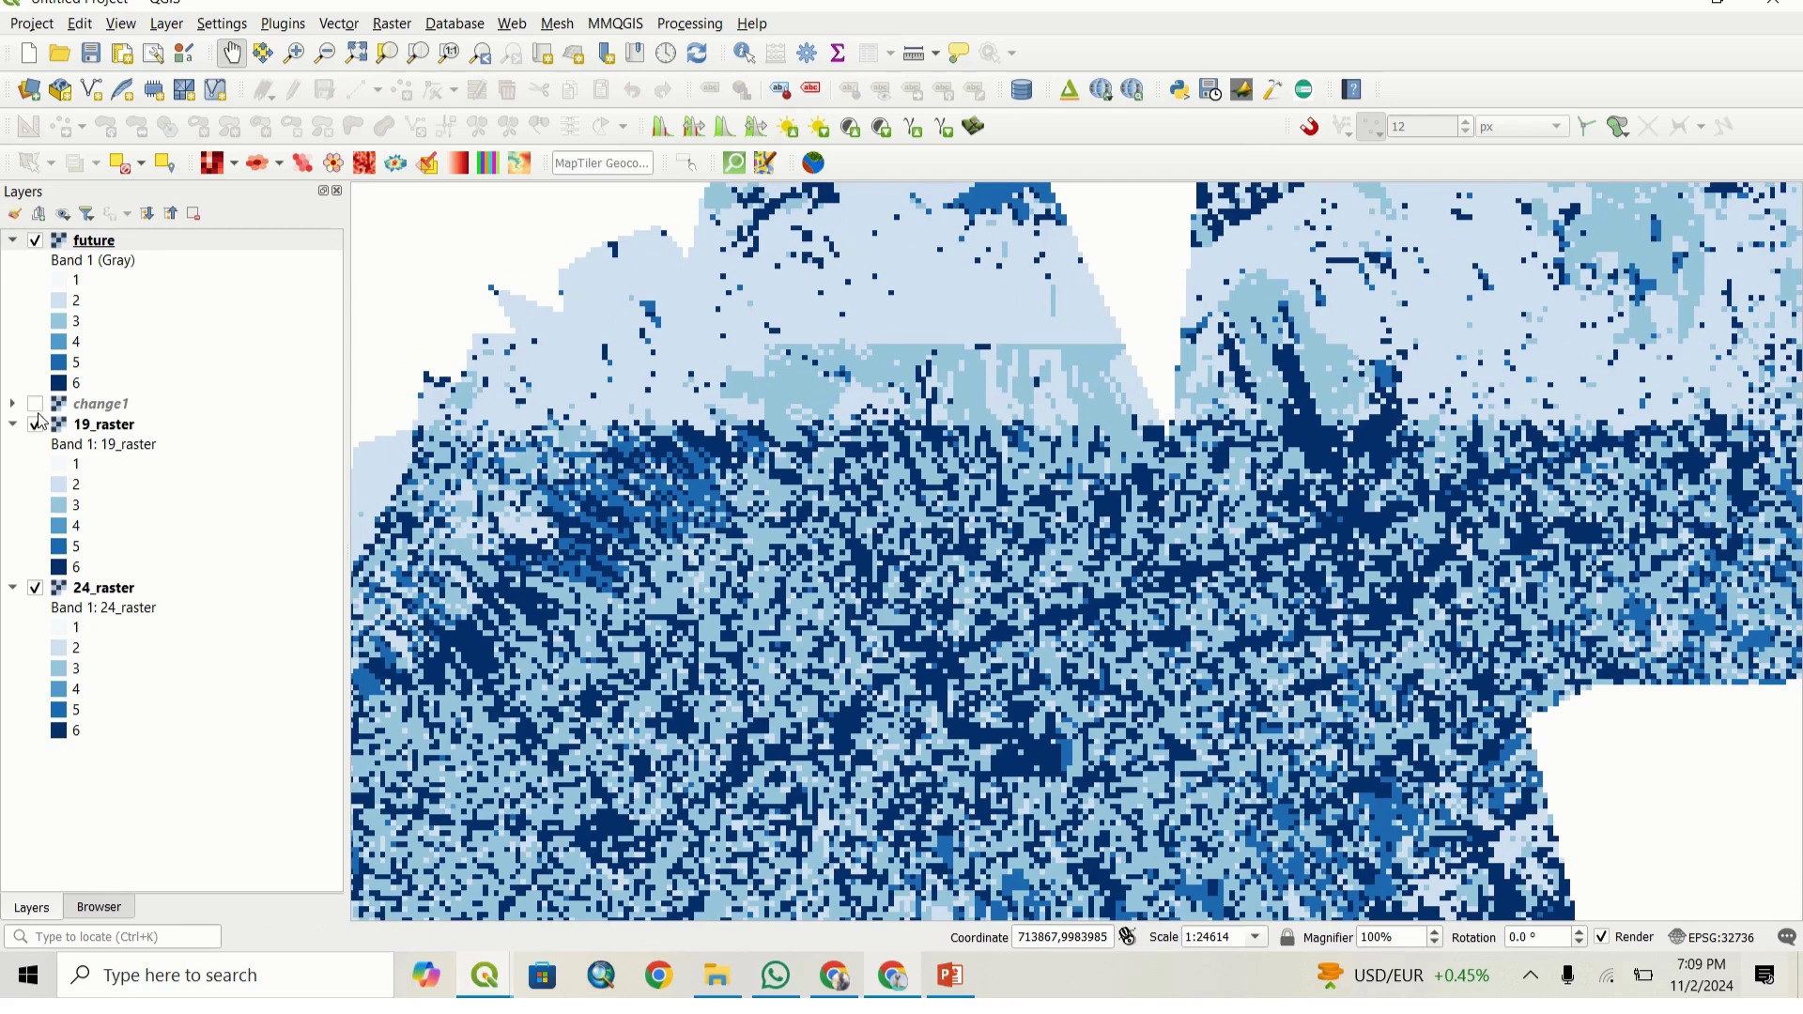
Step: Switch off 19_raster and flick the future layer on and off to compare it with 24_raster
{"action": "left_click", "coordinate": [36, 242]}
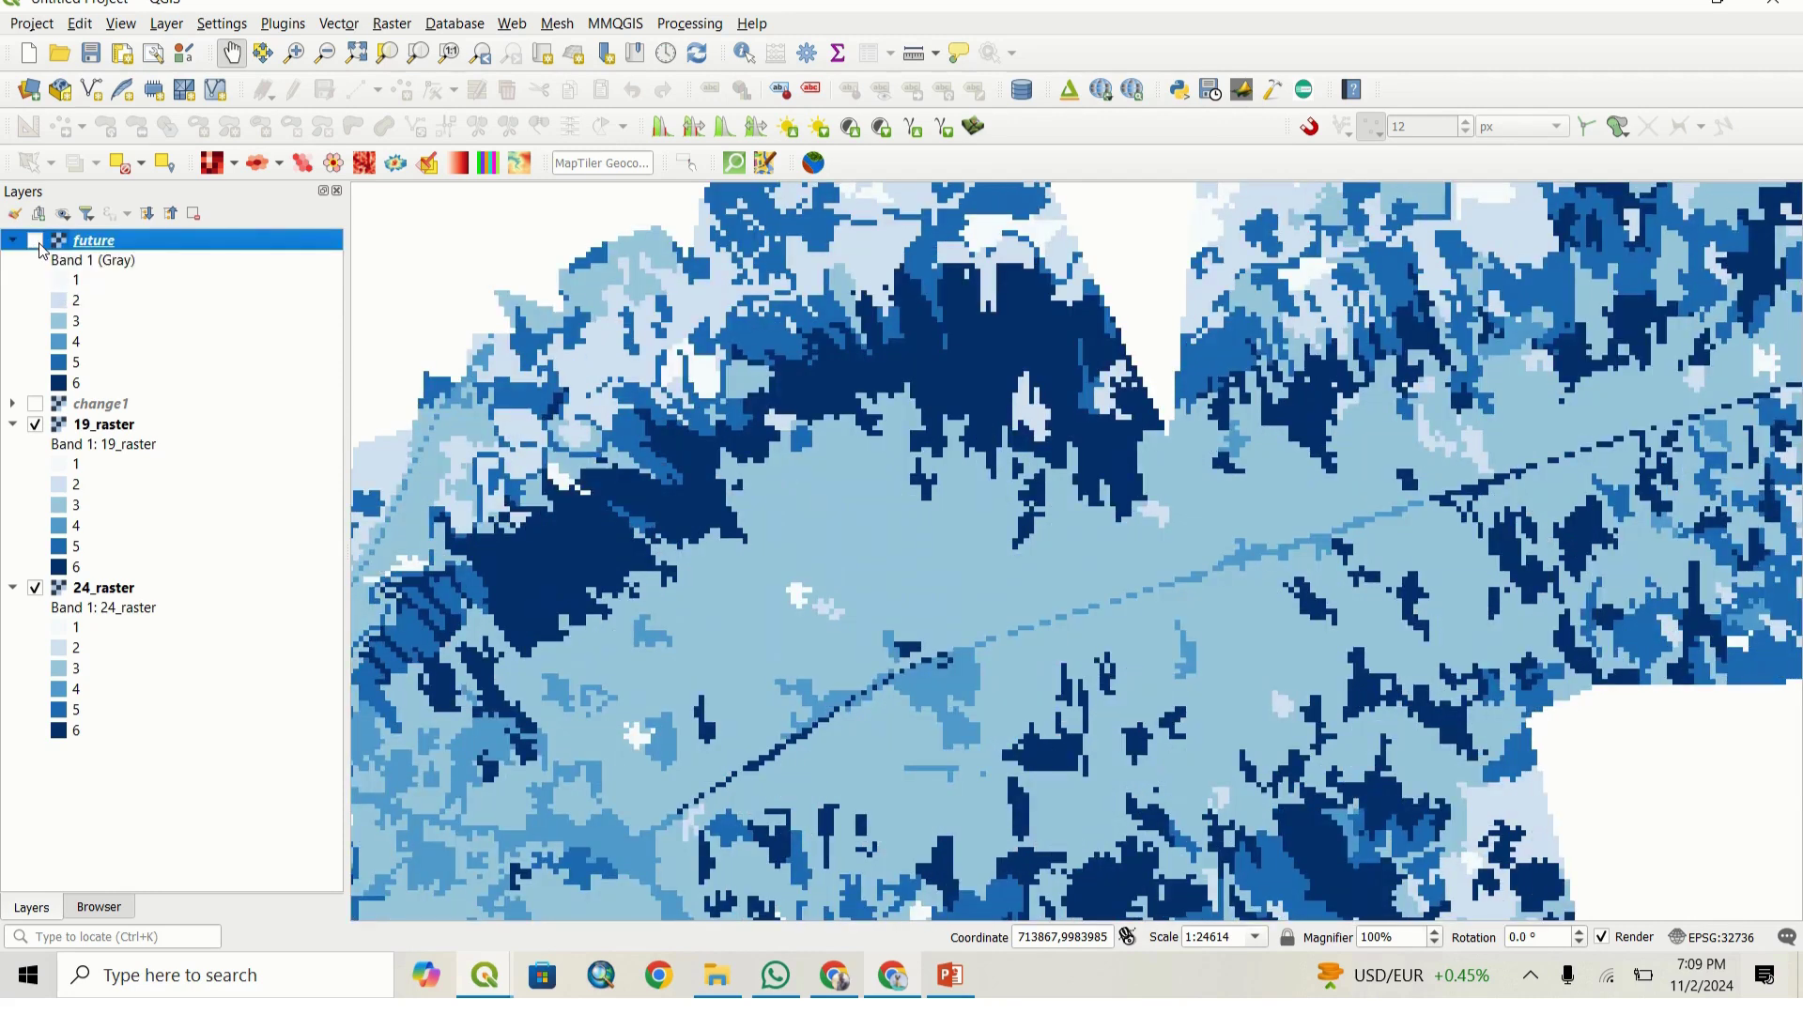
{"action": "left_click", "coordinate": [35, 241]}
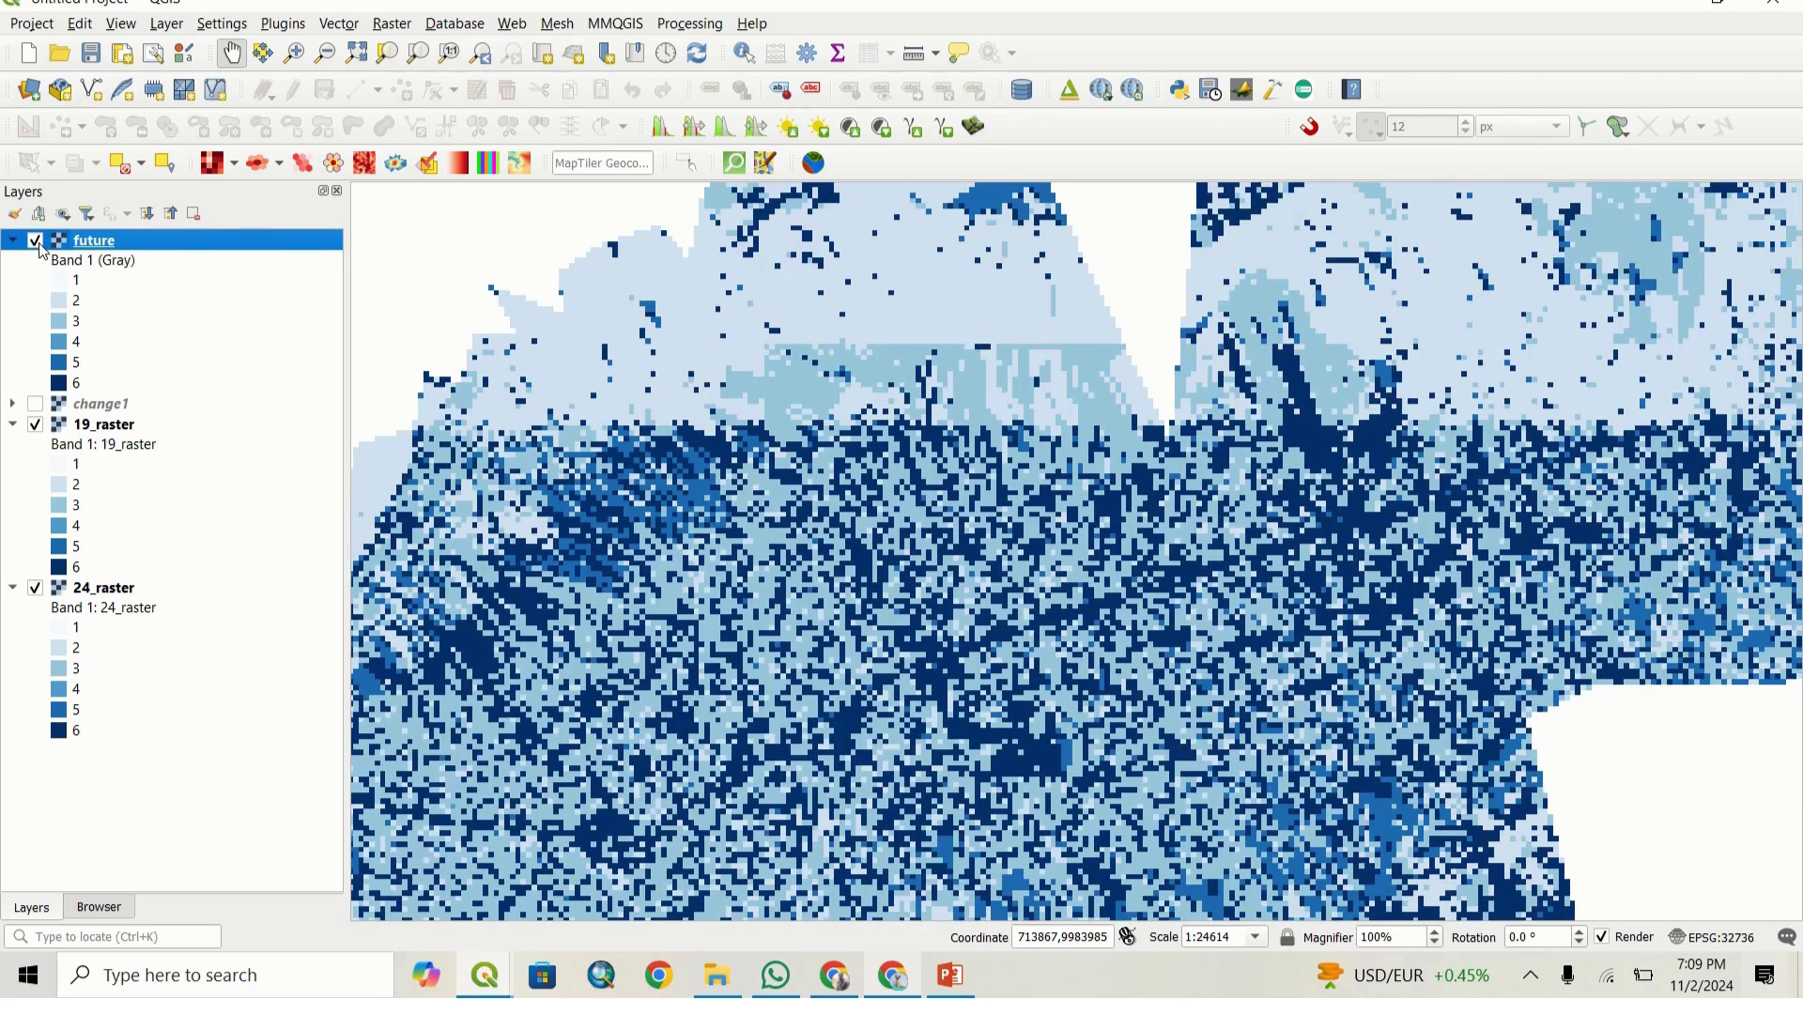
{"action": "left_click", "coordinate": [36, 242]}
{"action": "left_click", "coordinate": [35, 241]}
{"action": "left_click", "coordinate": [35, 425]}
{"action": "left_click", "coordinate": [36, 241]}
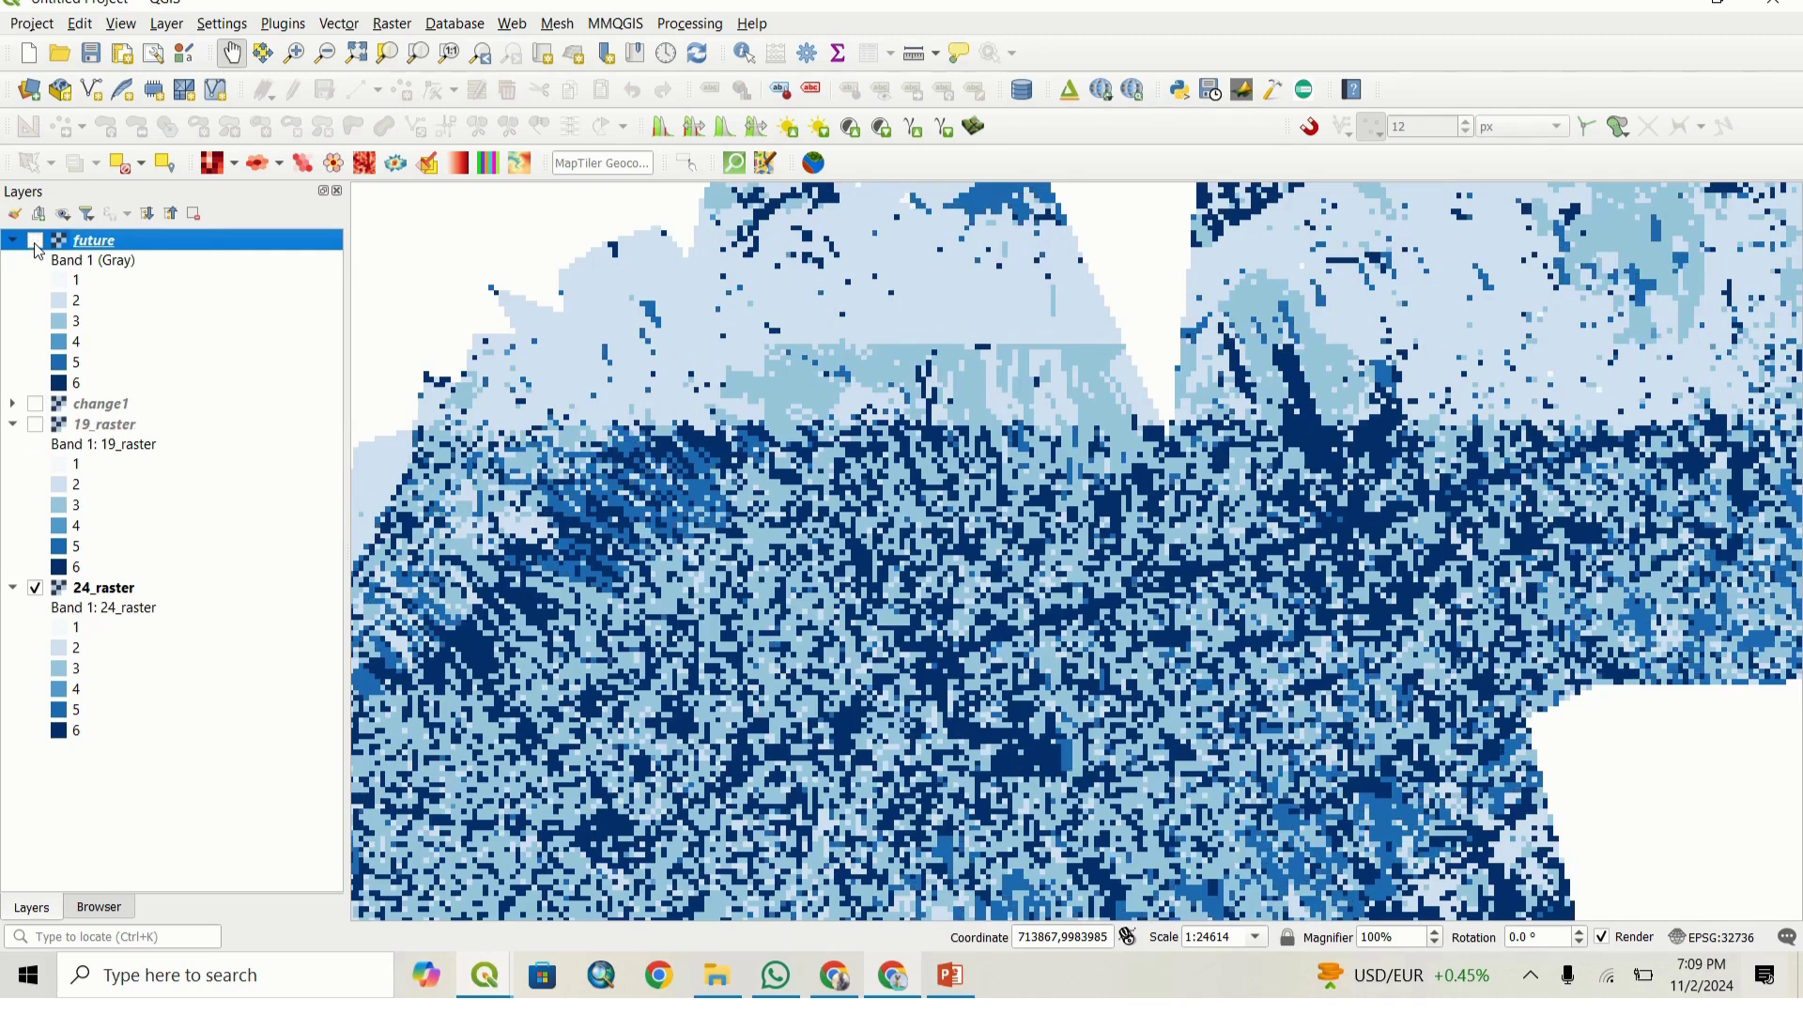
{"action": "left_click", "coordinate": [35, 241]}
{"action": "left_click", "coordinate": [35, 242]}
{"action": "left_click", "coordinate": [36, 242]}
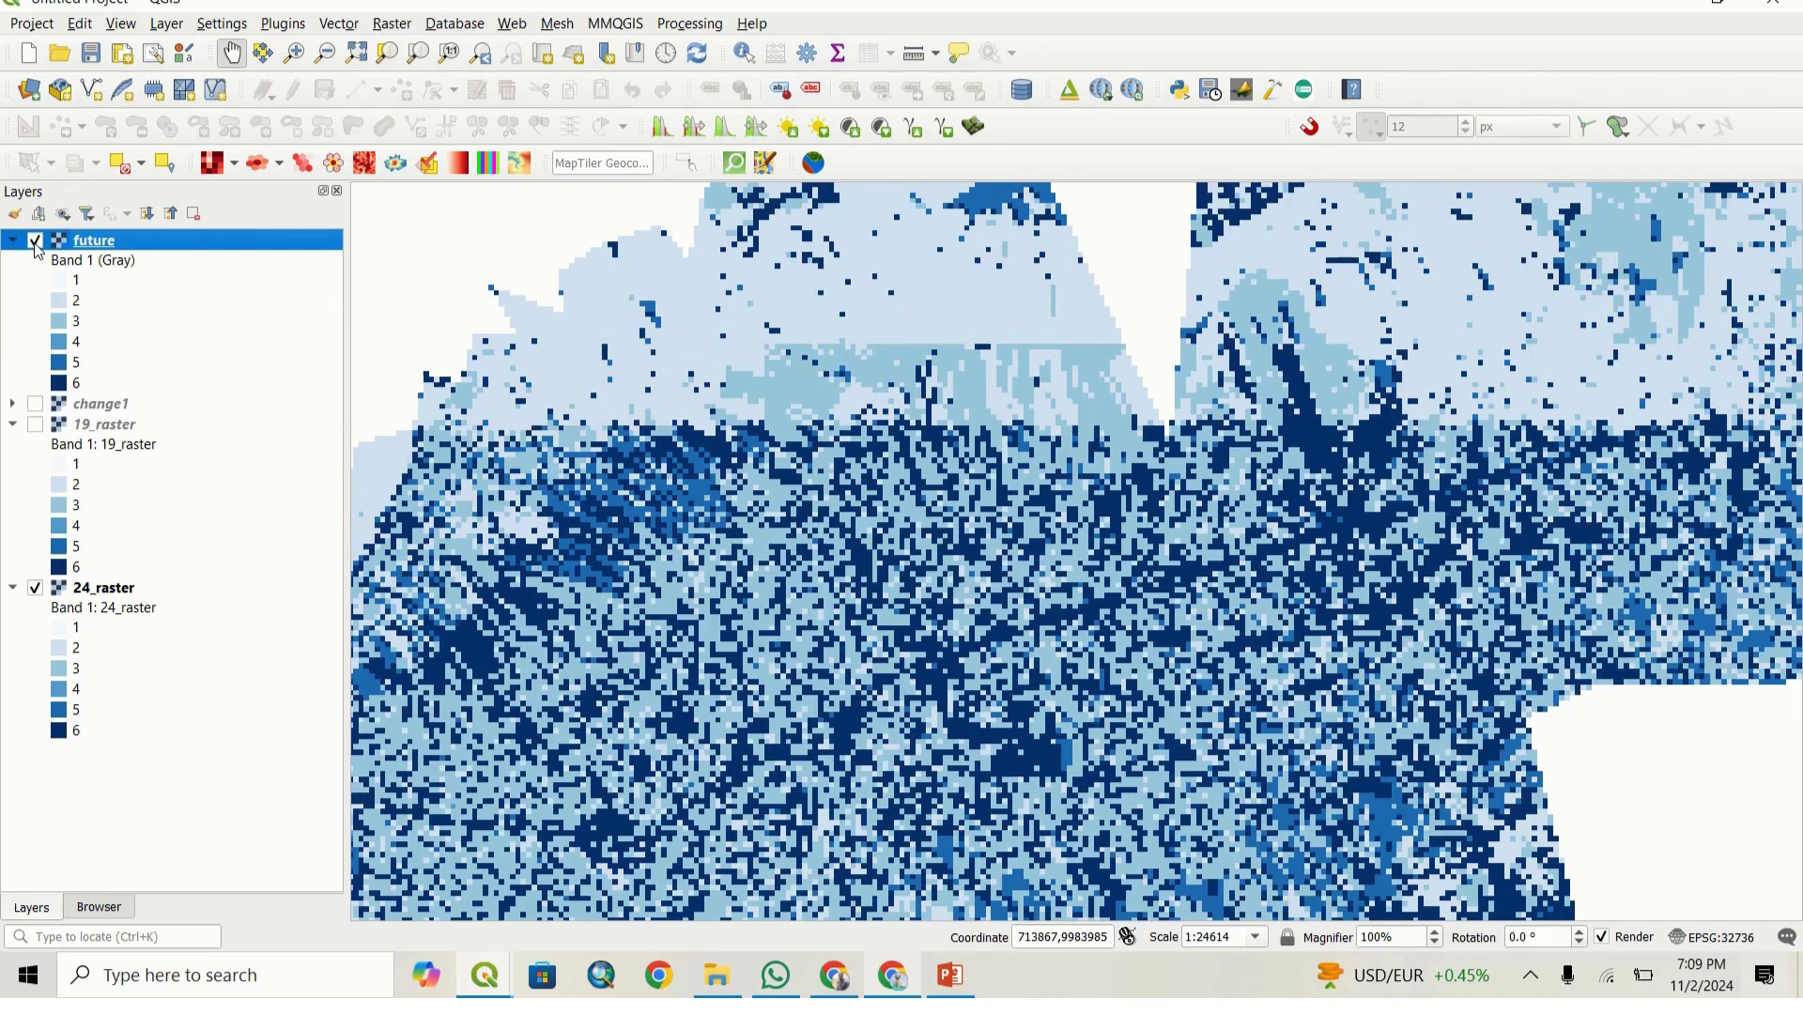
Step: Pan and zoom to another area and toggle the future layer against 24_raster there
{"action": "left_click", "coordinate": [36, 242]}
{"action": "left_click_drag", "start_coordinate": [1601, 622], "coordinate": [1131, 587]}
{"action": "scroll", "coordinate": [1132, 587], "scroll_direction": "up", "scroll_amount": 1}
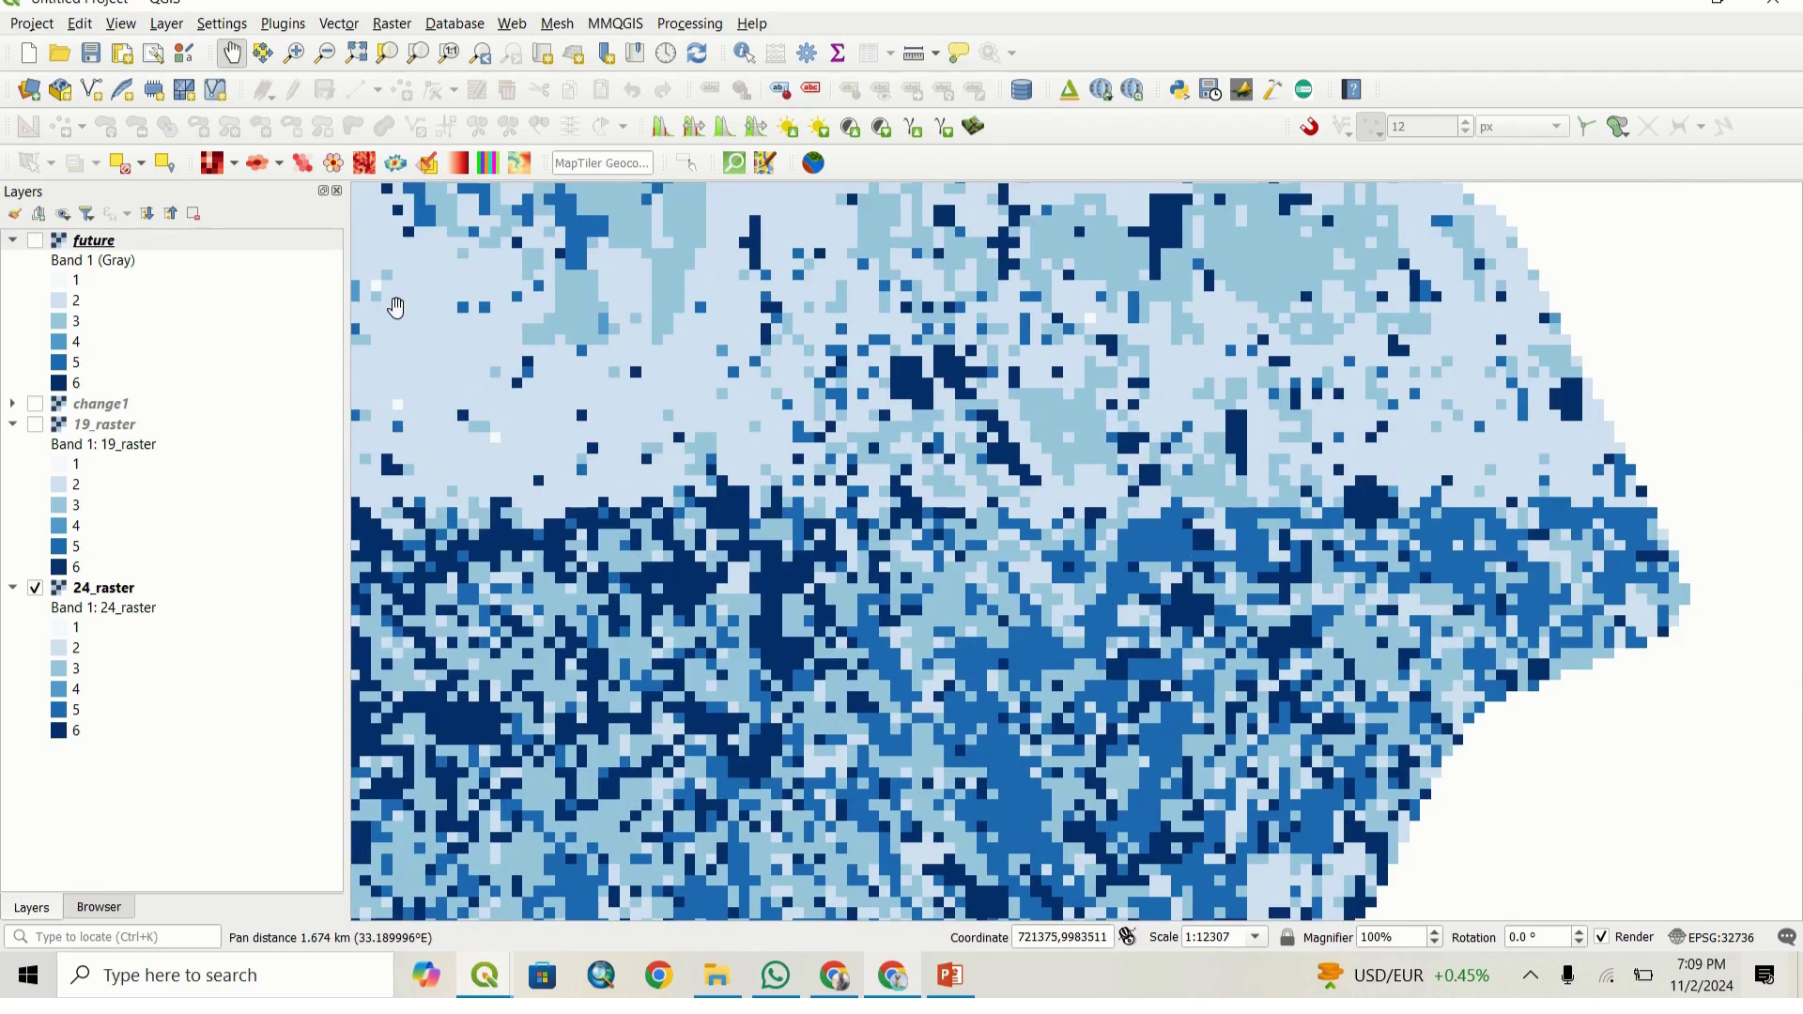
{"action": "left_click", "coordinate": [38, 245]}
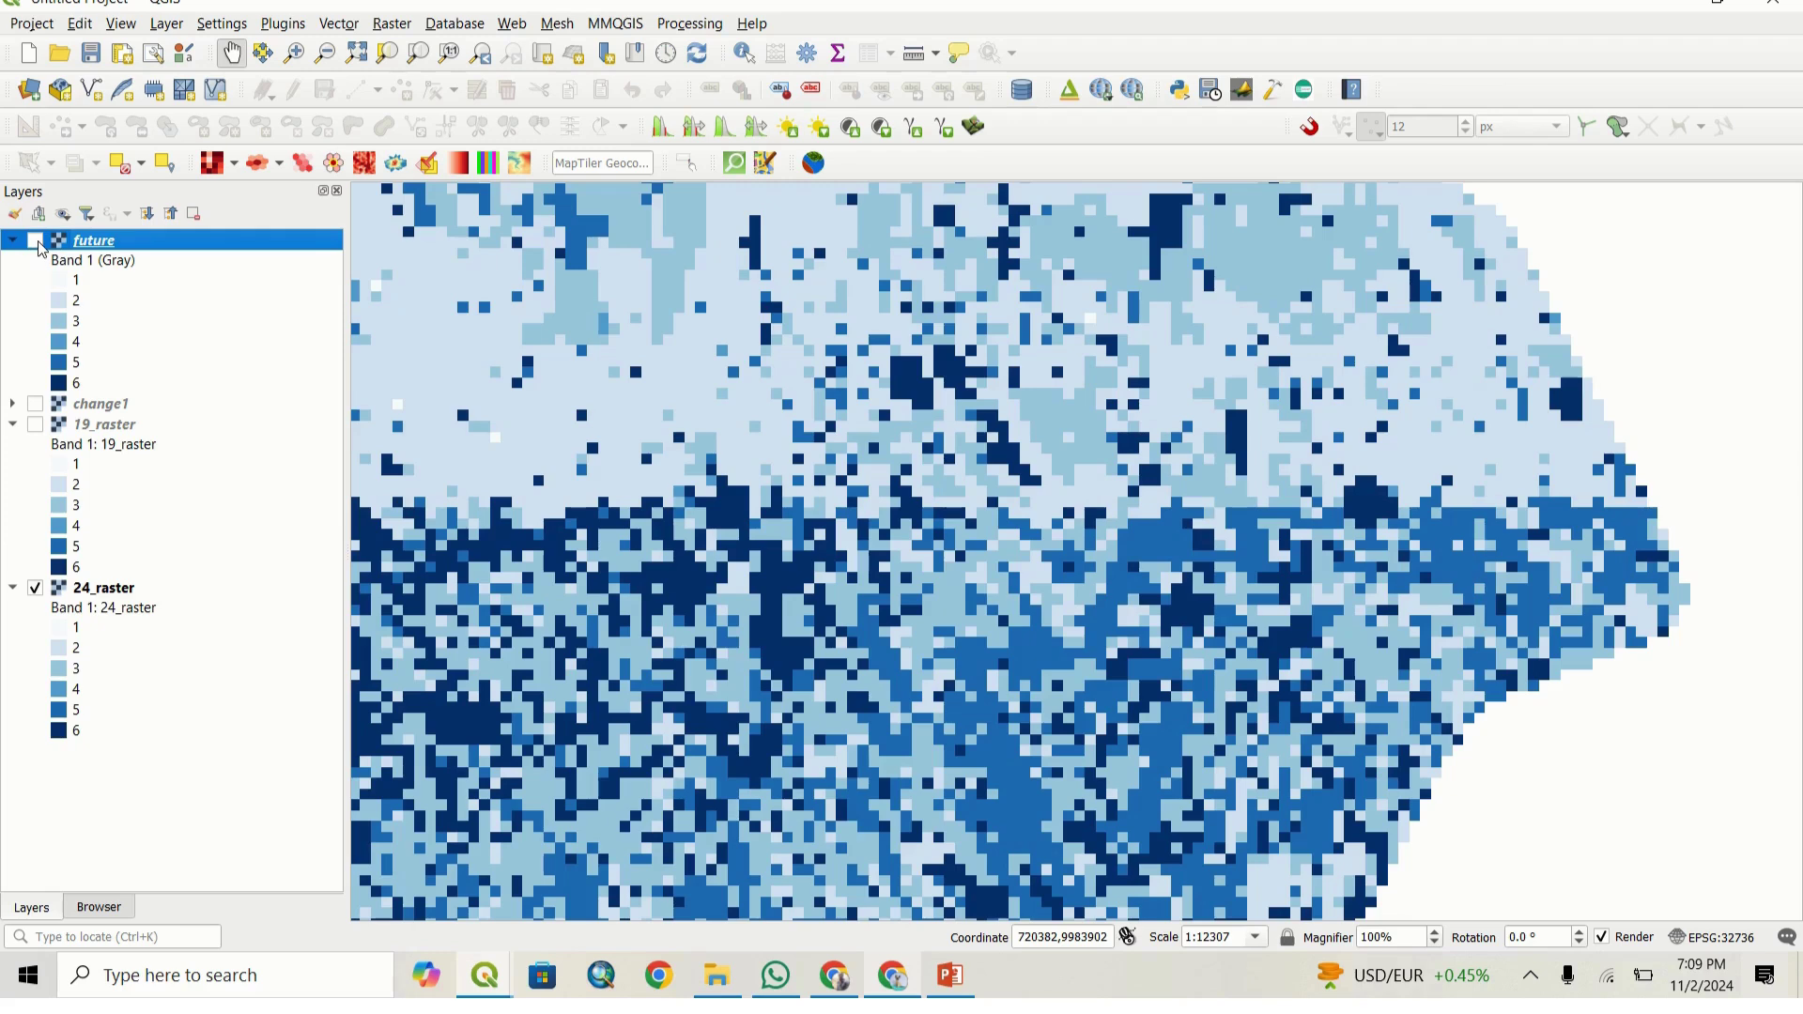
{"action": "left_click", "coordinate": [36, 240]}
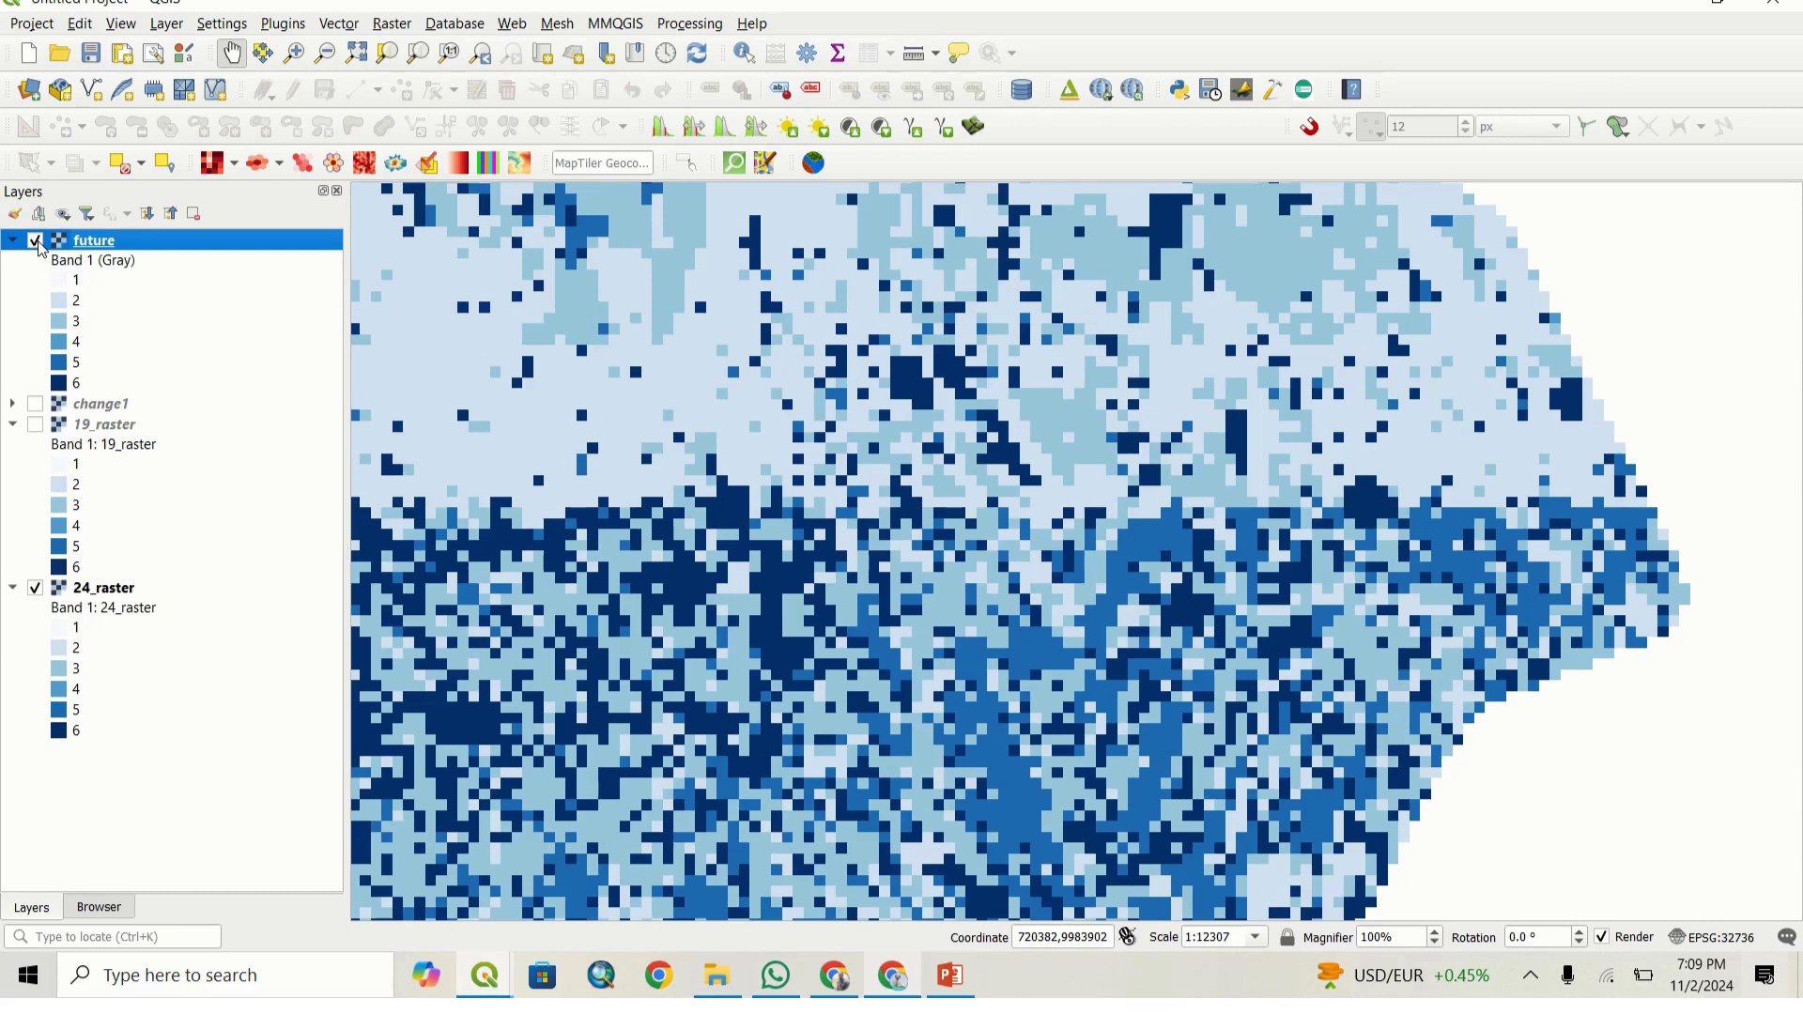
Step: Compare the future layer with 24_raster in a close-up view, then pan onward with future hidden
{"action": "left_click_drag", "start_coordinate": [630, 474], "coordinate": [634, 480]}
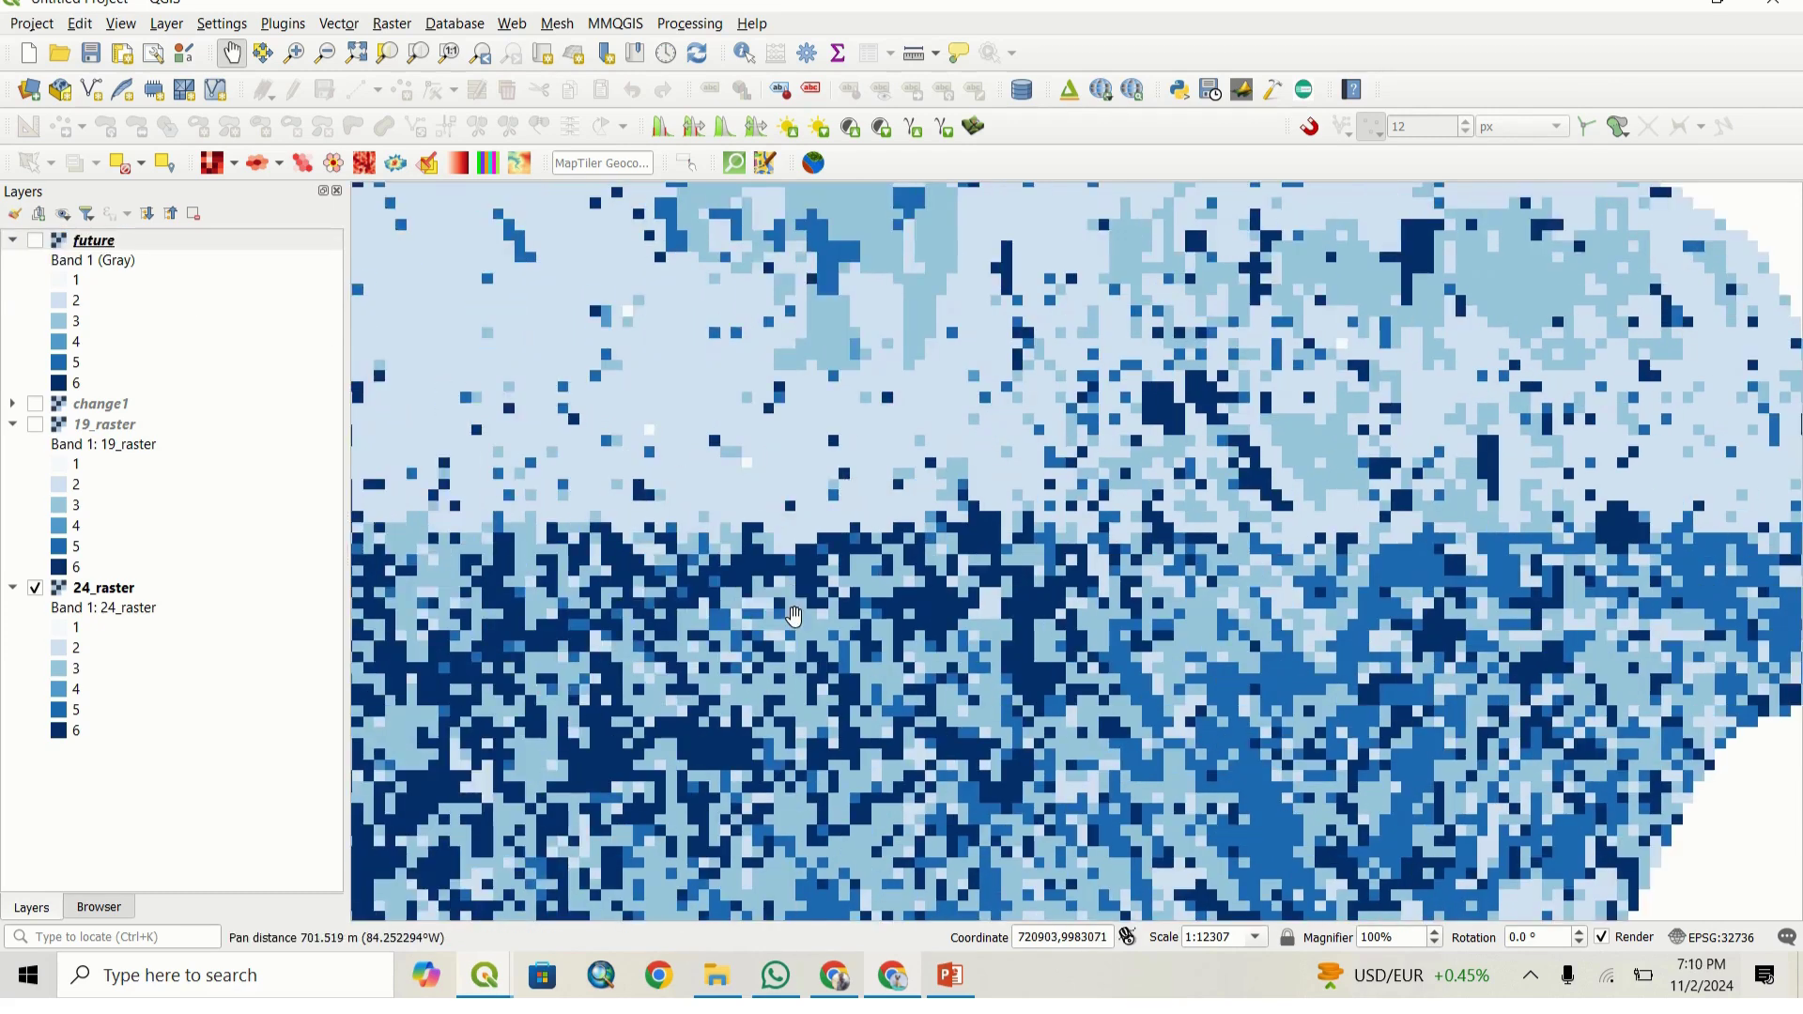
{"action": "scroll", "coordinate": [826, 611], "scroll_direction": "down", "scroll_amount": 3}
{"action": "scroll", "coordinate": [737, 703], "scroll_direction": "up", "scroll_amount": 3}
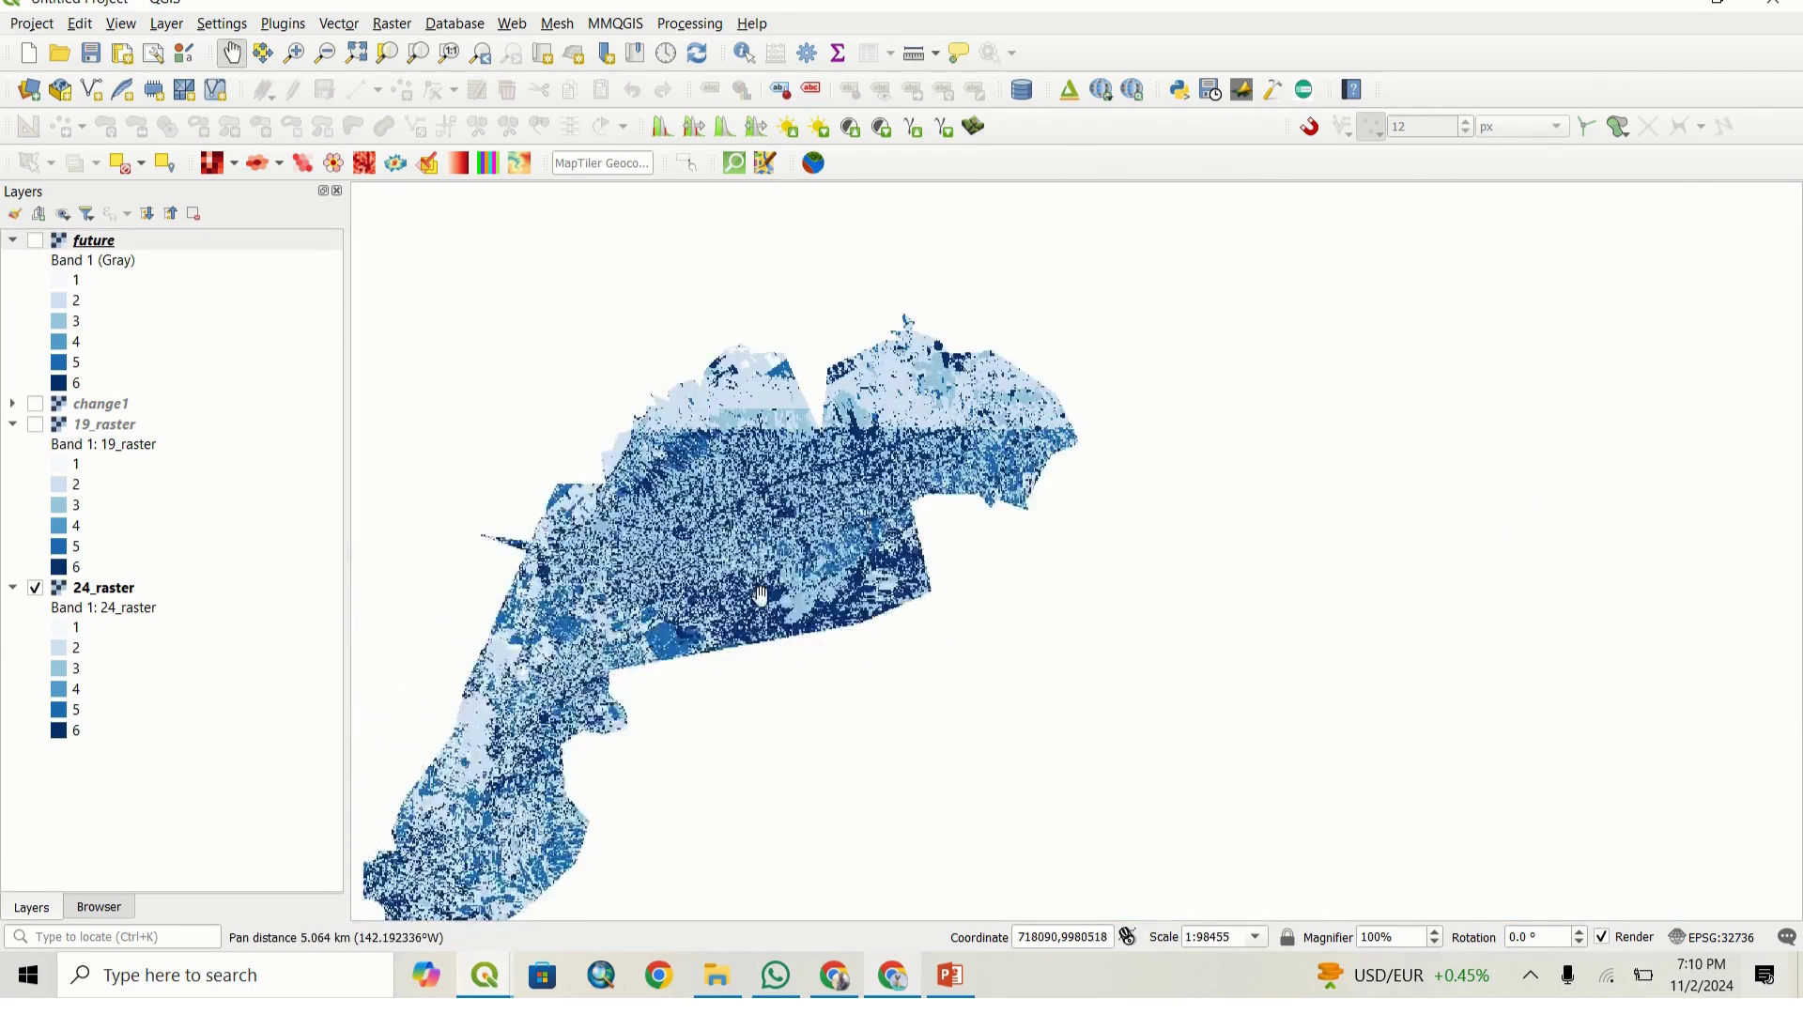
{"action": "scroll", "coordinate": [679, 599], "scroll_direction": "up", "scroll_amount": 2}
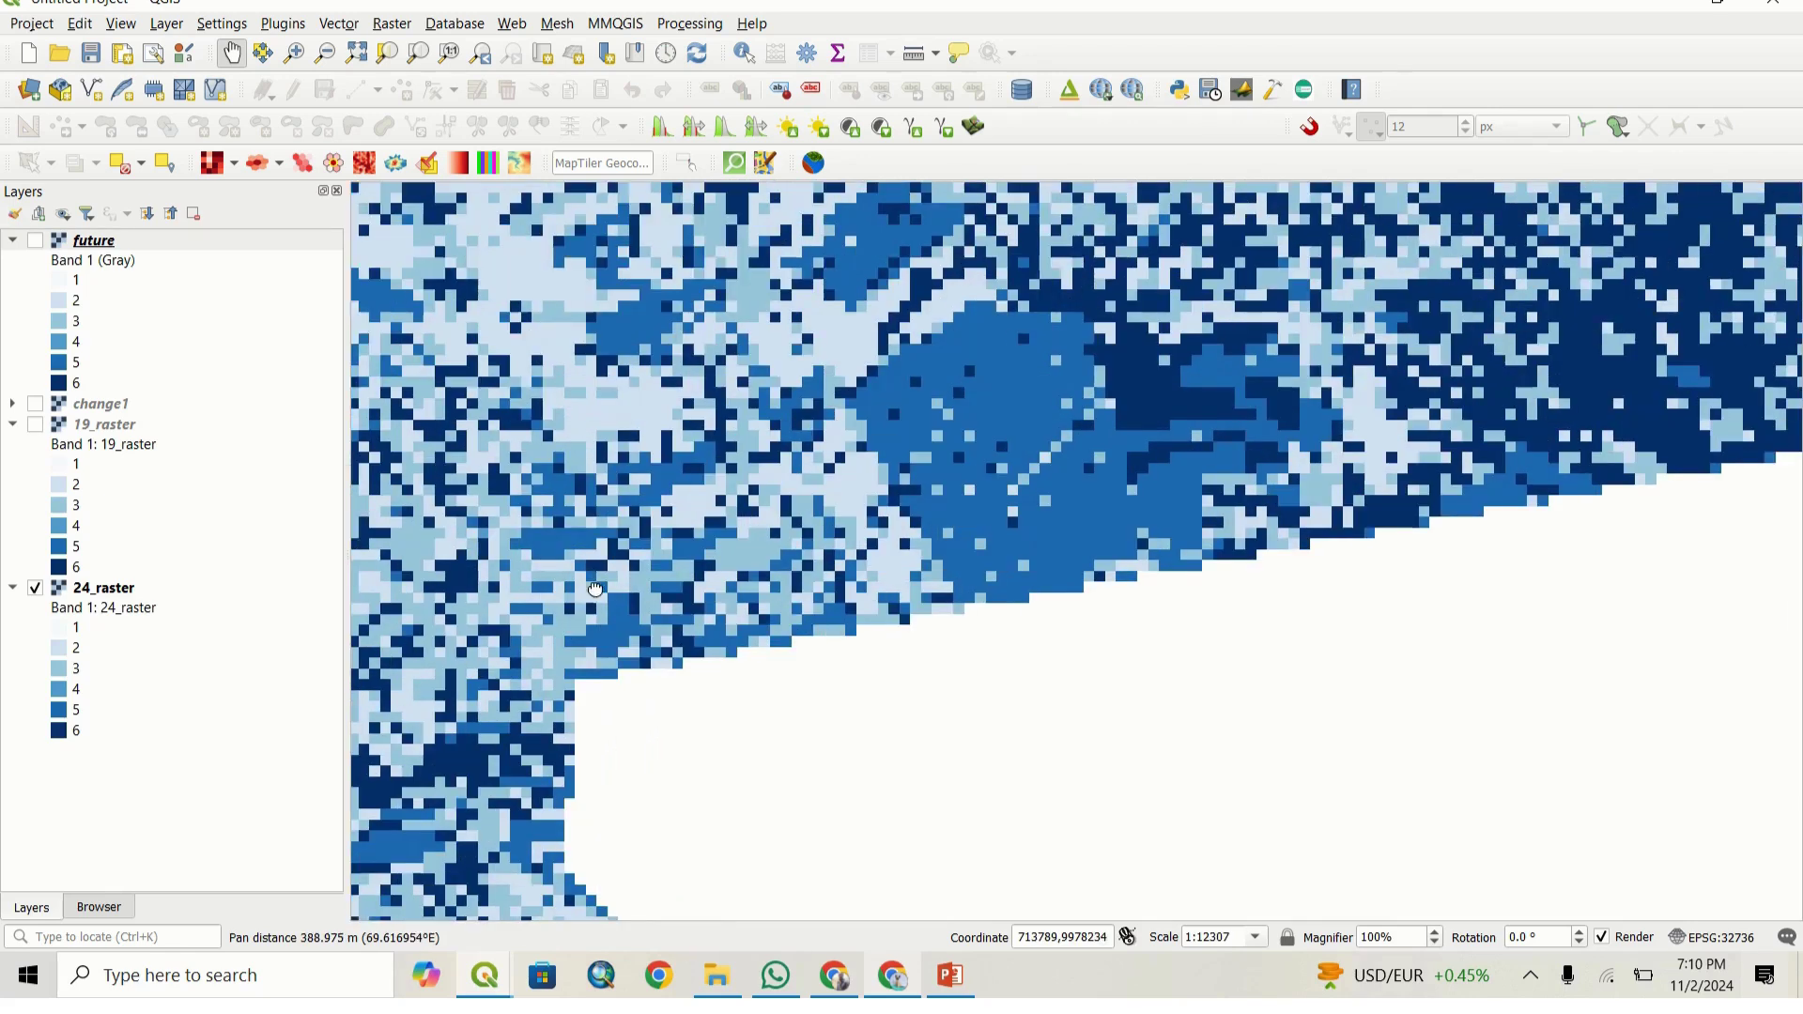
{"action": "left_click", "coordinate": [32, 245]}
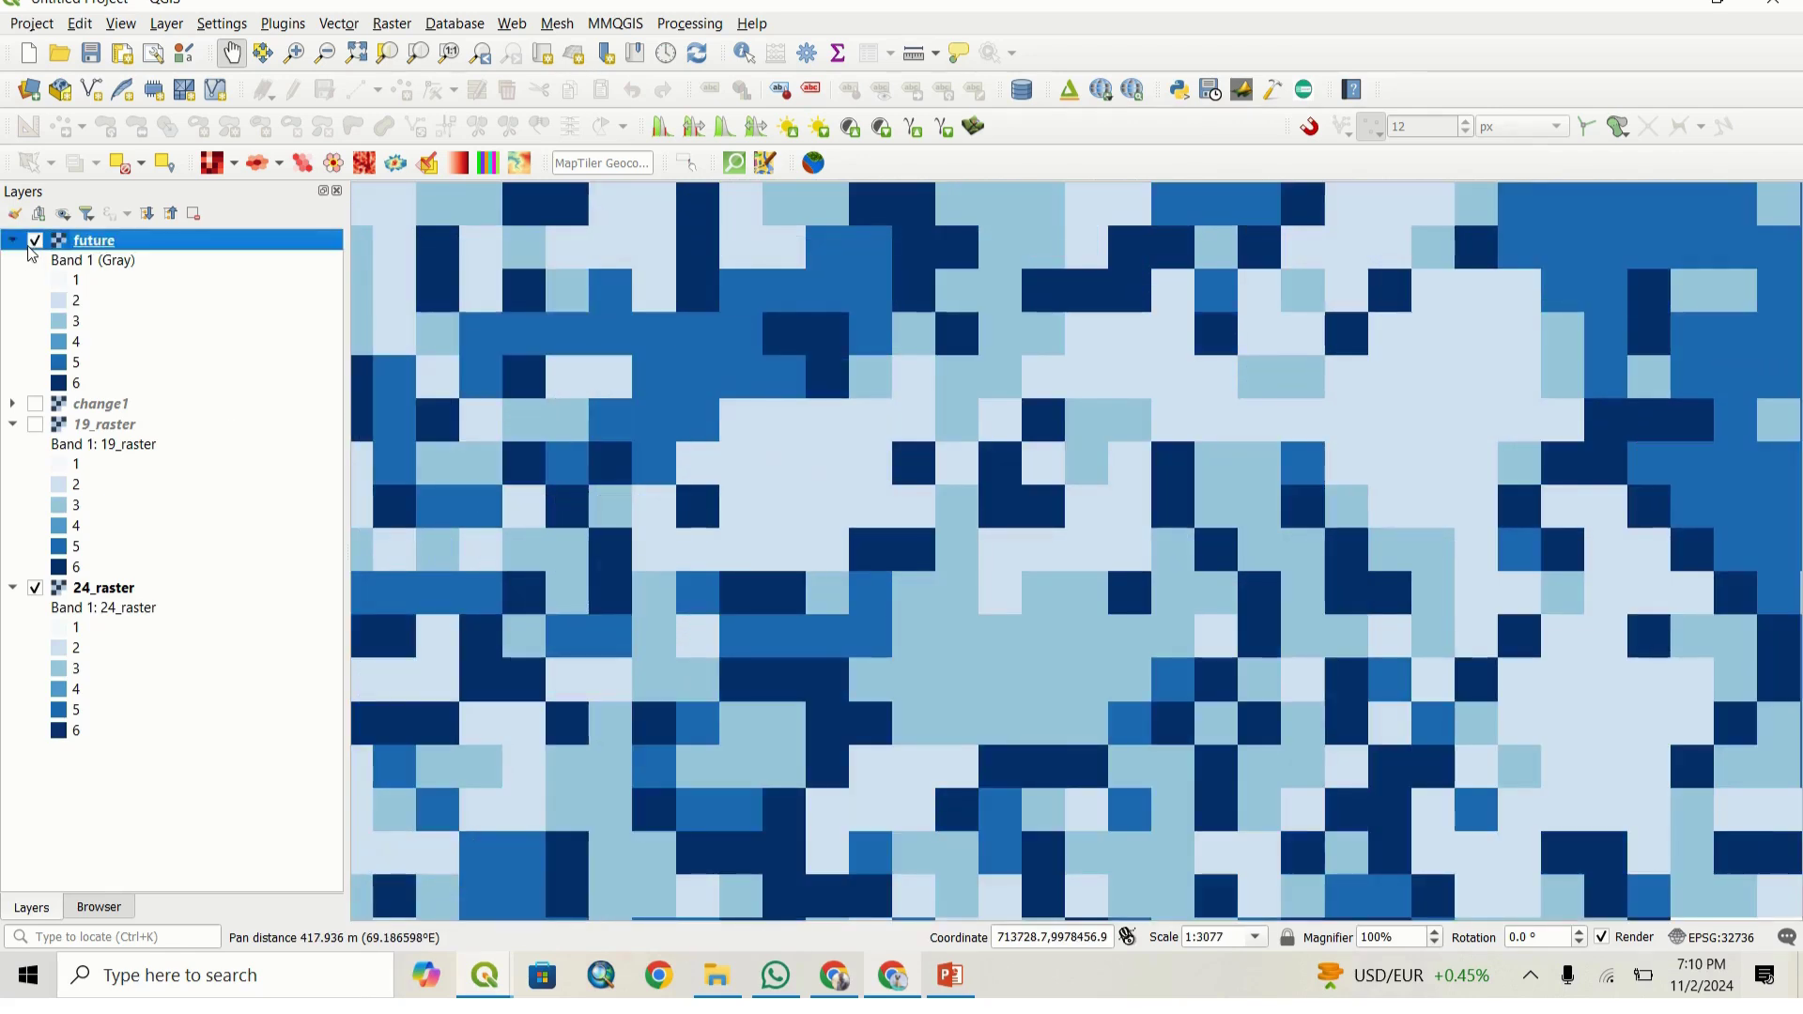
{"action": "left_click", "coordinate": [34, 244]}
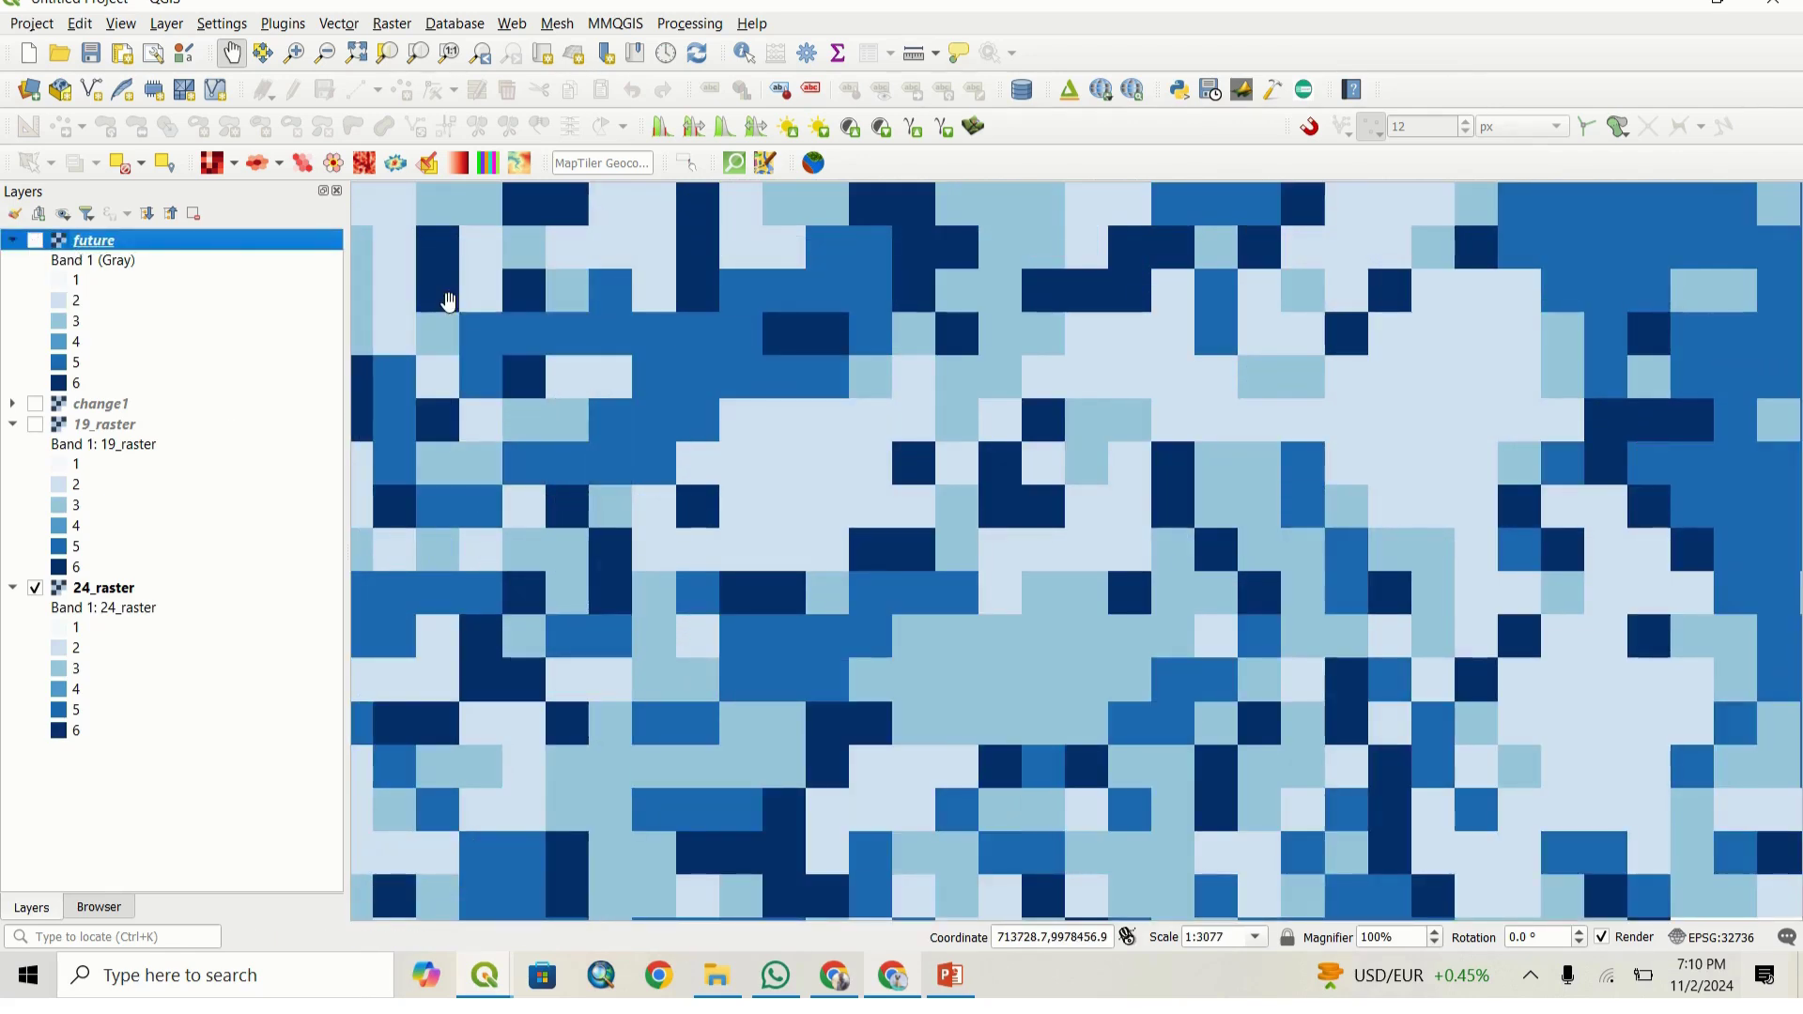
{"action": "scroll", "coordinate": [708, 552], "scroll_direction": "up", "scroll_amount": 2}
{"action": "scroll", "coordinate": [713, 575], "scroll_direction": "down", "scroll_amount": 5}
{"action": "left_click_drag", "start_coordinate": [700, 625], "coordinate": [1169, 389]}
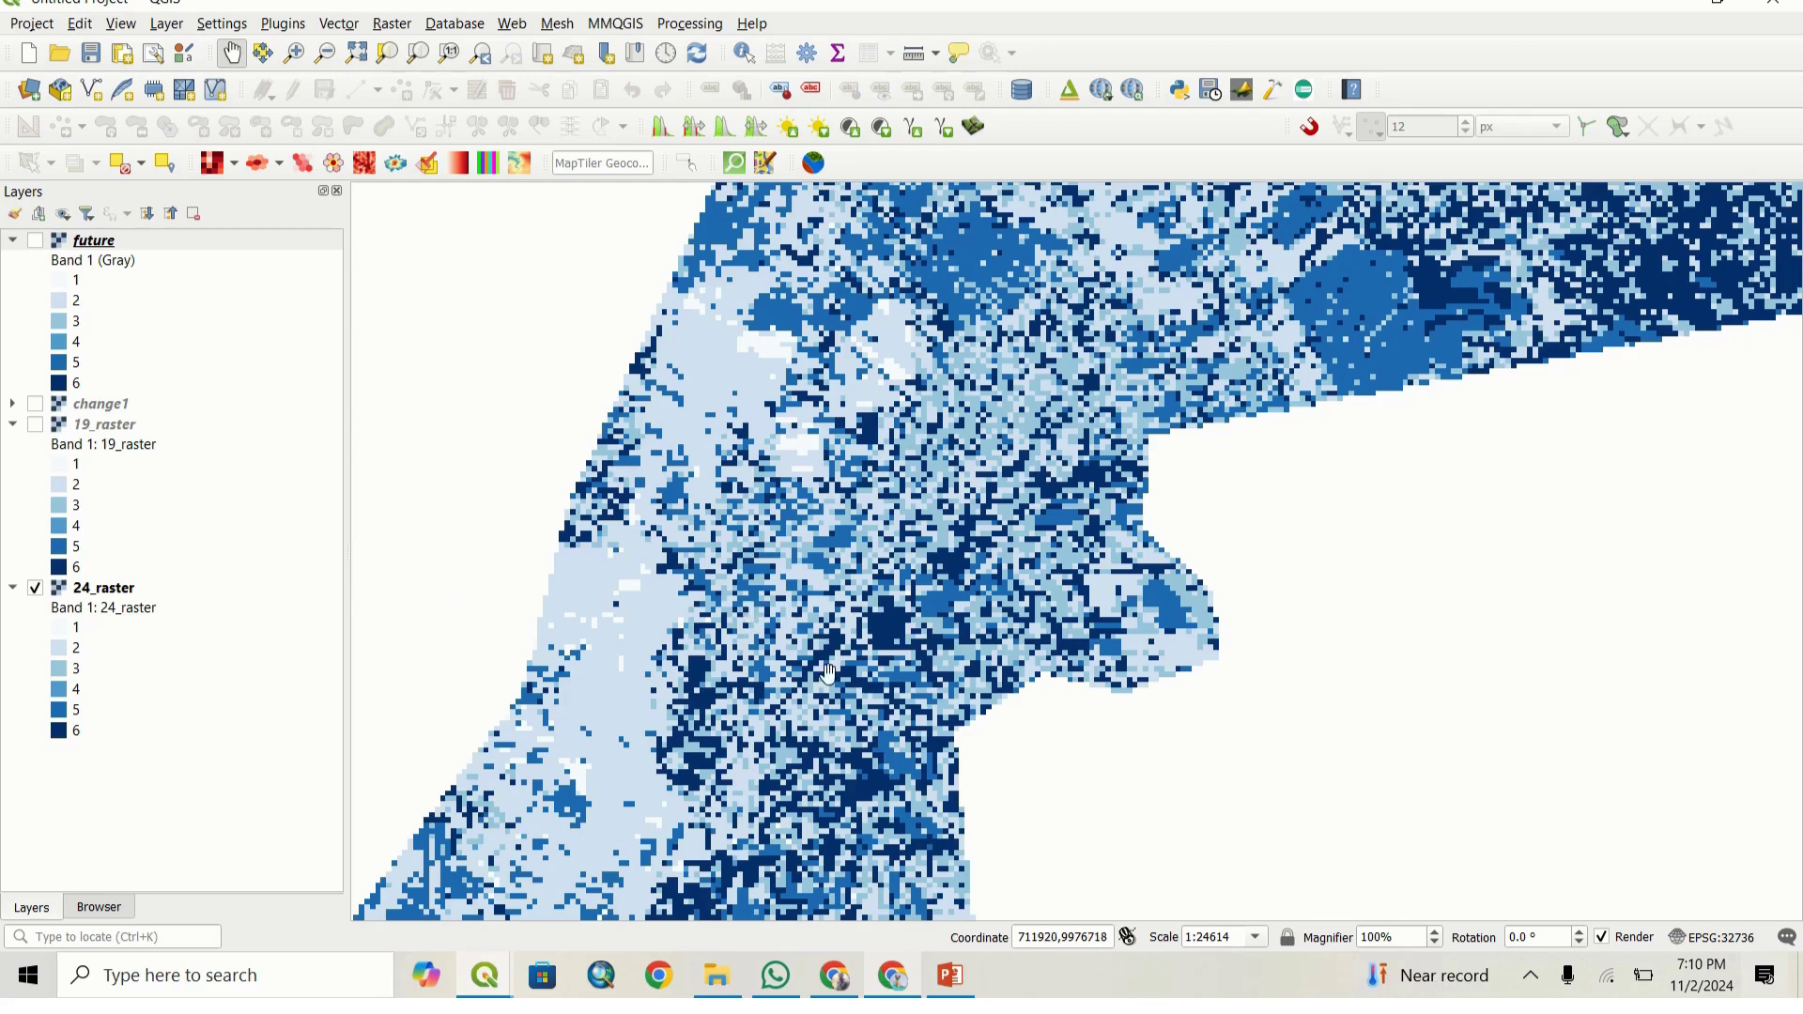
{"action": "left_click_drag", "start_coordinate": [828, 680], "coordinate": [826, 540]}
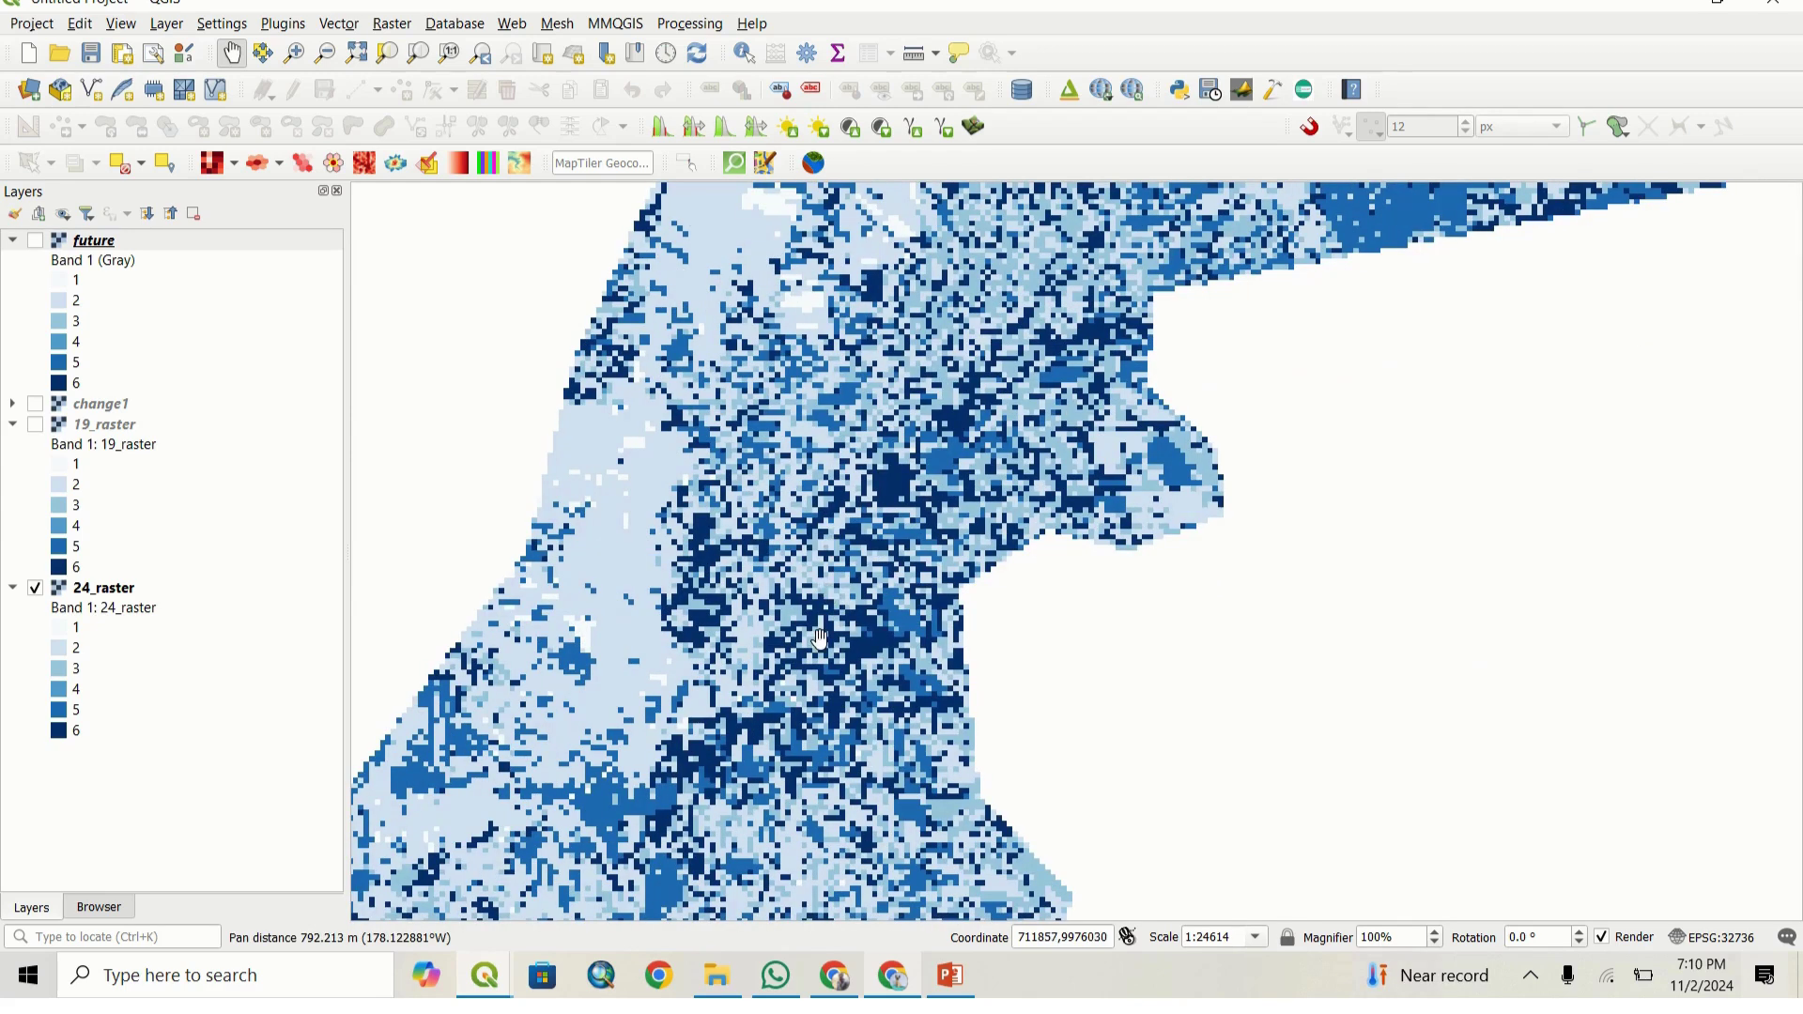